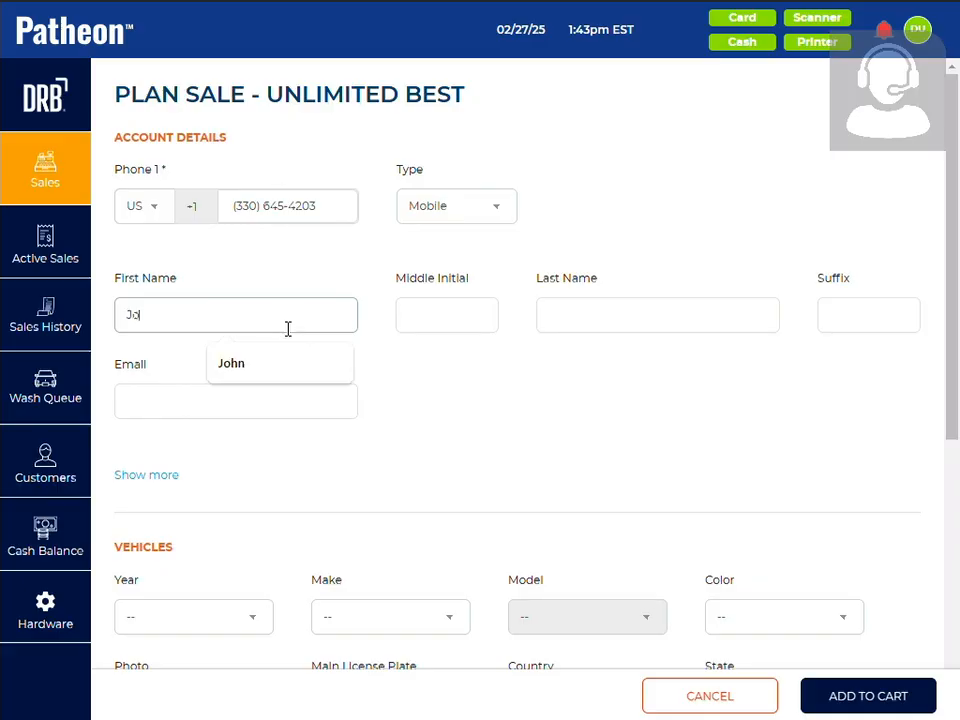
# Complete the customer's first name and enter the last name in the account details, leaving the middle initial blank
pyautogui.press('Tab')
pyautogui.press('Tab')
pyautogui.write('Doe')
# Expand the hidden account details to review the country and address fields, and collapse them again
pyautogui.scroll(-3, 332, 444)
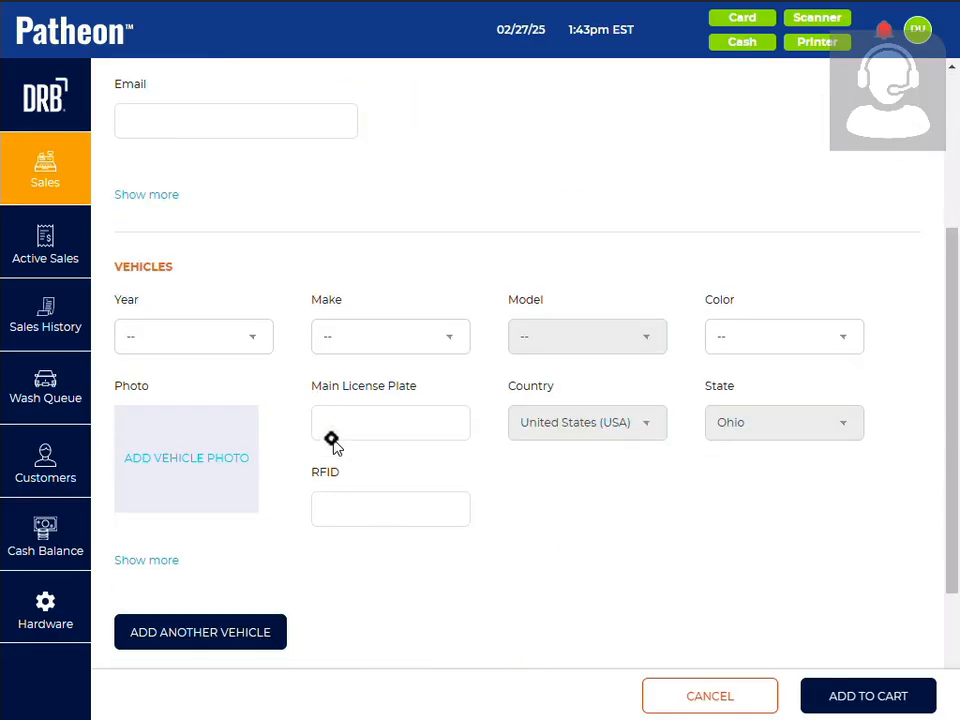
pyautogui.scroll(3, 291, 350)
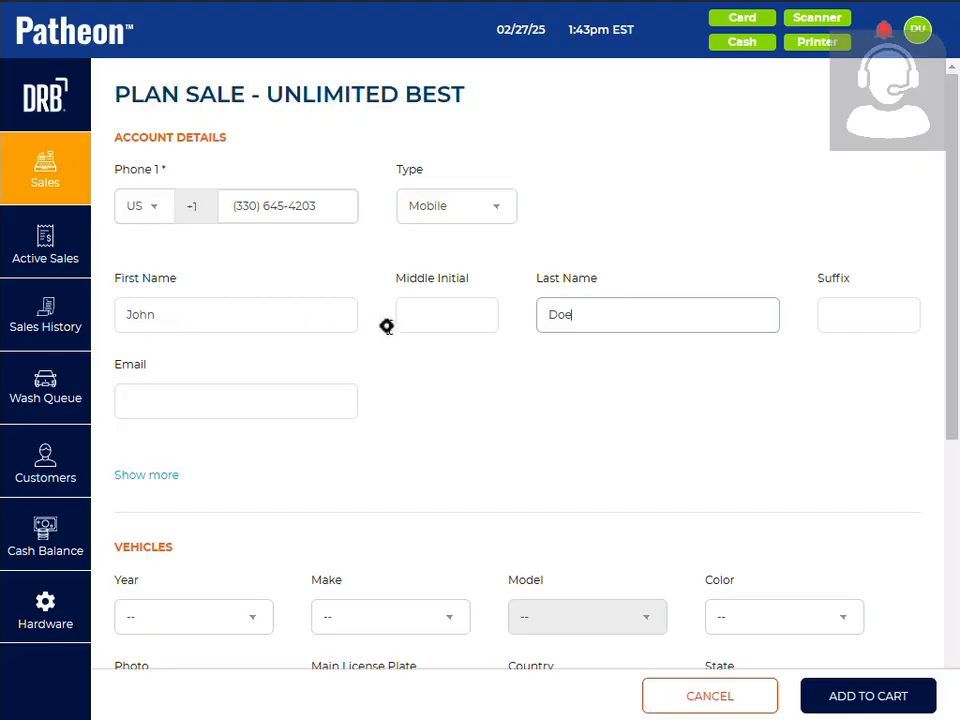
pyautogui.click(147, 476)
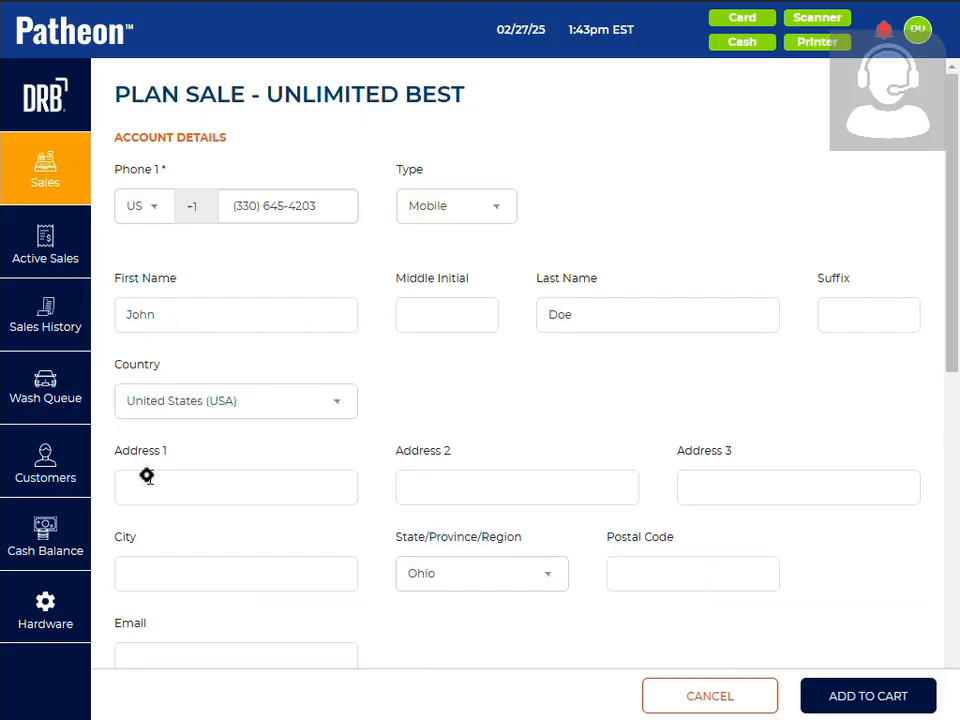
pyautogui.scroll(-4, 201, 519)
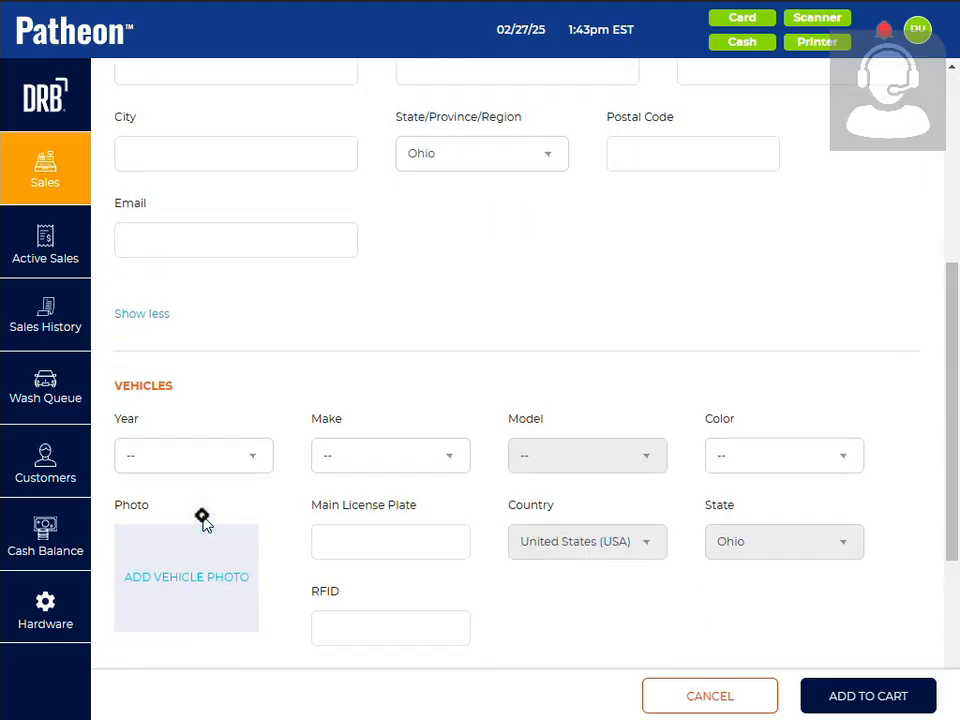
pyautogui.scroll(5, 201, 518)
pyautogui.scroll(-2, 148, 588)
pyautogui.click(147, 573)
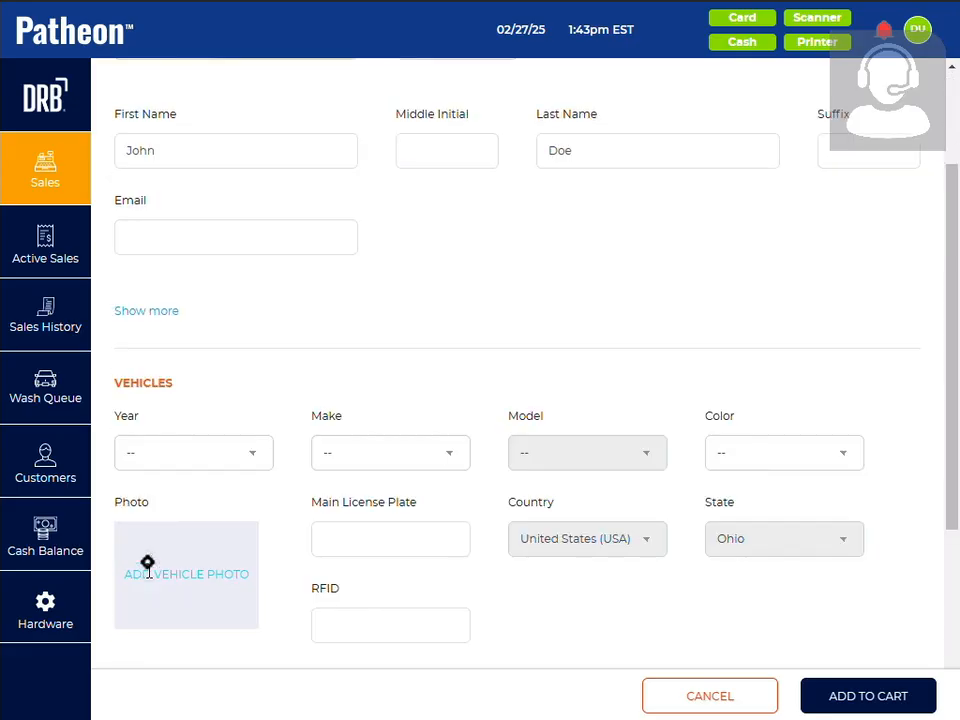
# Set the vehicle's year to 2010, its make to Chrysler and its color to Black
pyautogui.scroll(-4, 296, 390)
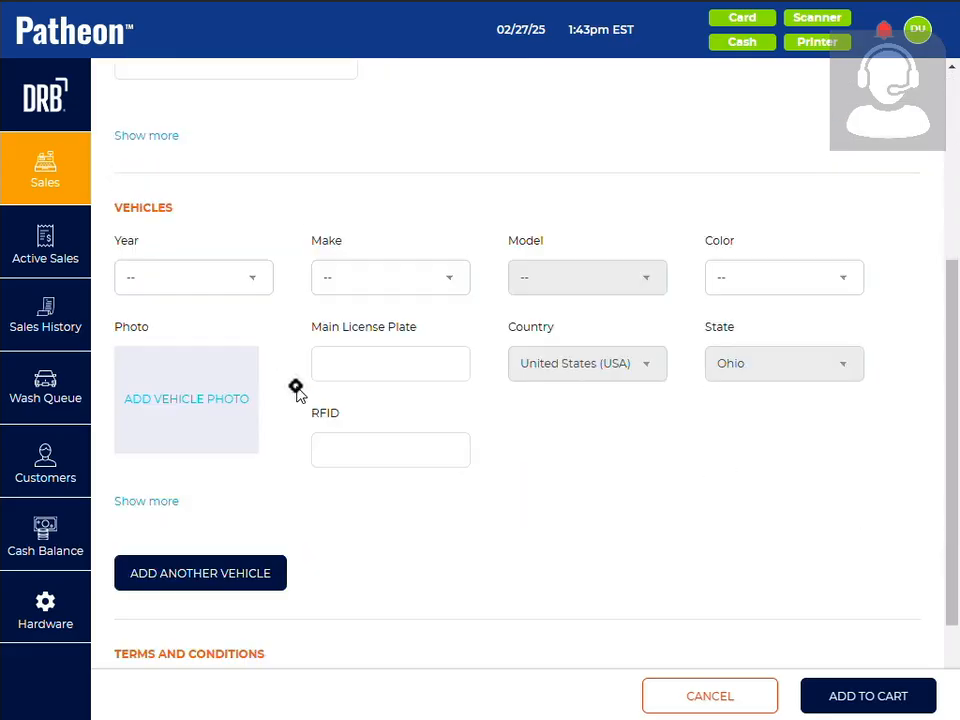
pyautogui.scroll(3, 280, 285)
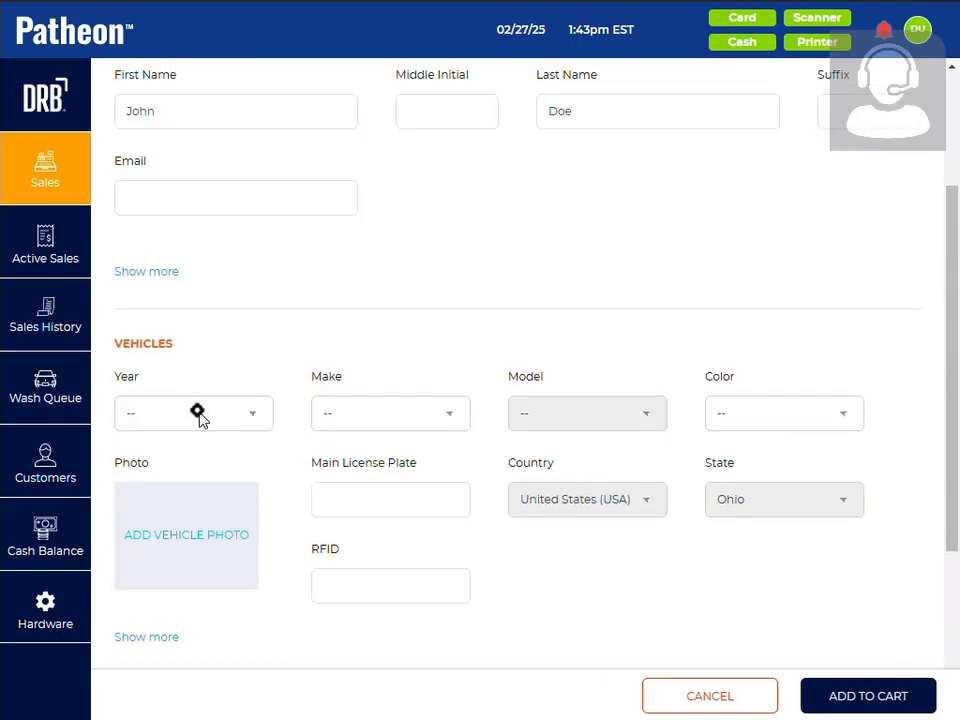
pyautogui.click(197, 413)
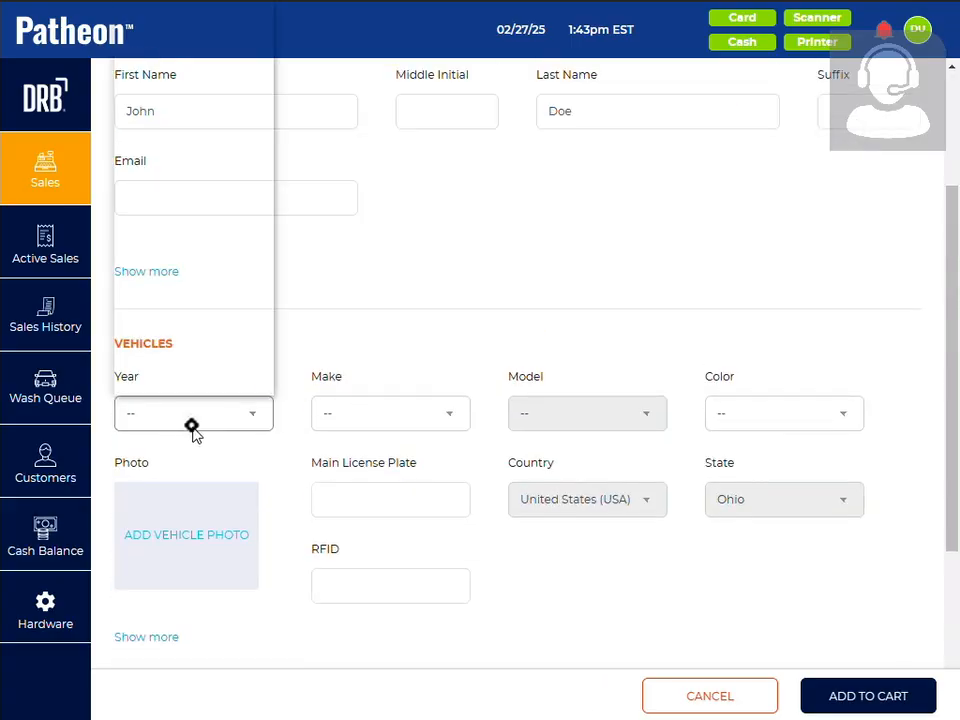
pyautogui.click(190, 365)
pyautogui.click(369, 415)
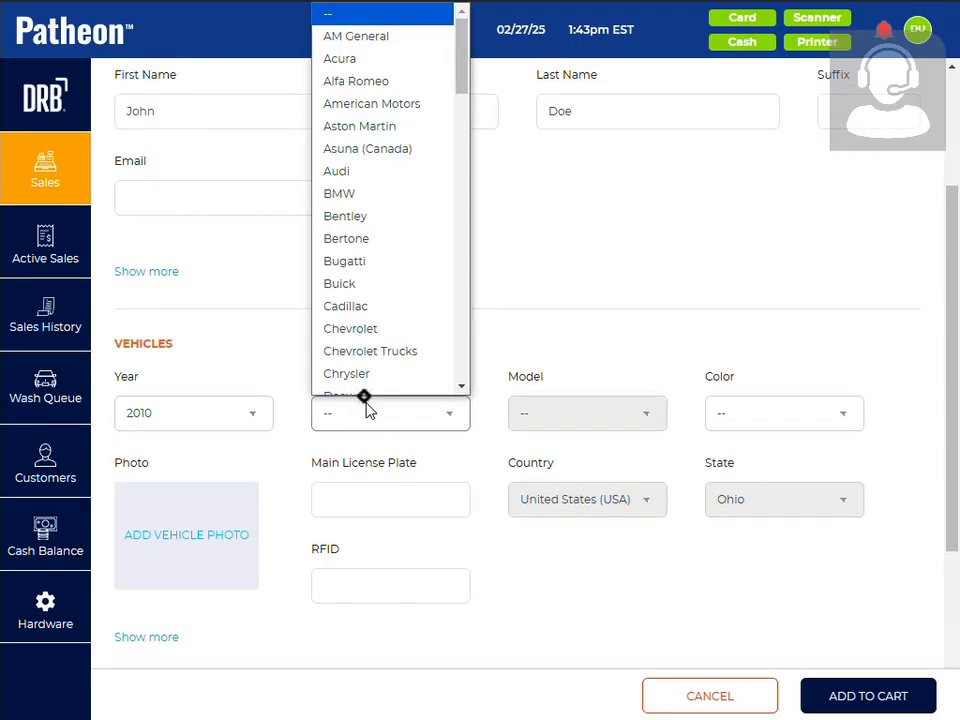
pyautogui.click(365, 362)
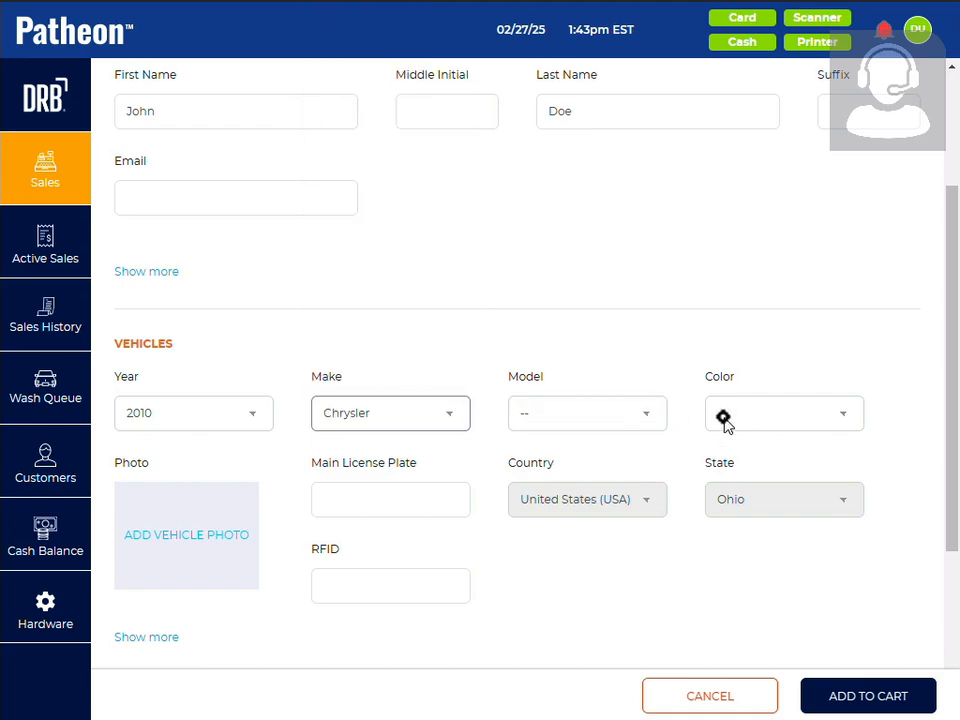
pyautogui.click(739, 418)
pyautogui.click(738, 467)
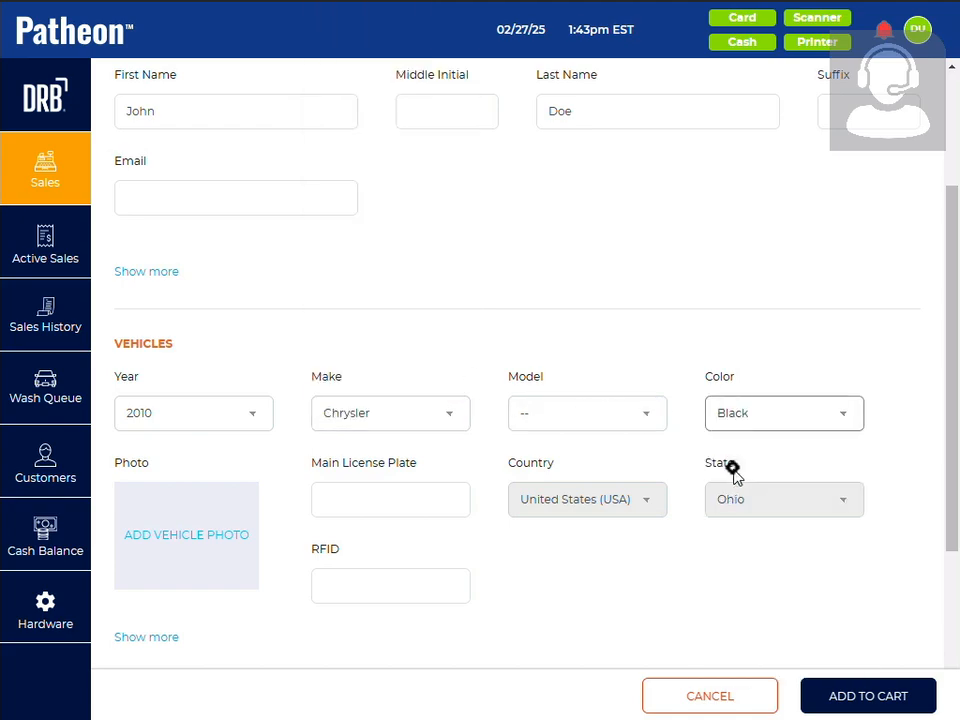
# Enter the vehicle's main license plate and its RFID number, with a plus sign between the two RFID number groups
pyautogui.click(333, 502)
pyautogui.write('IUR345')
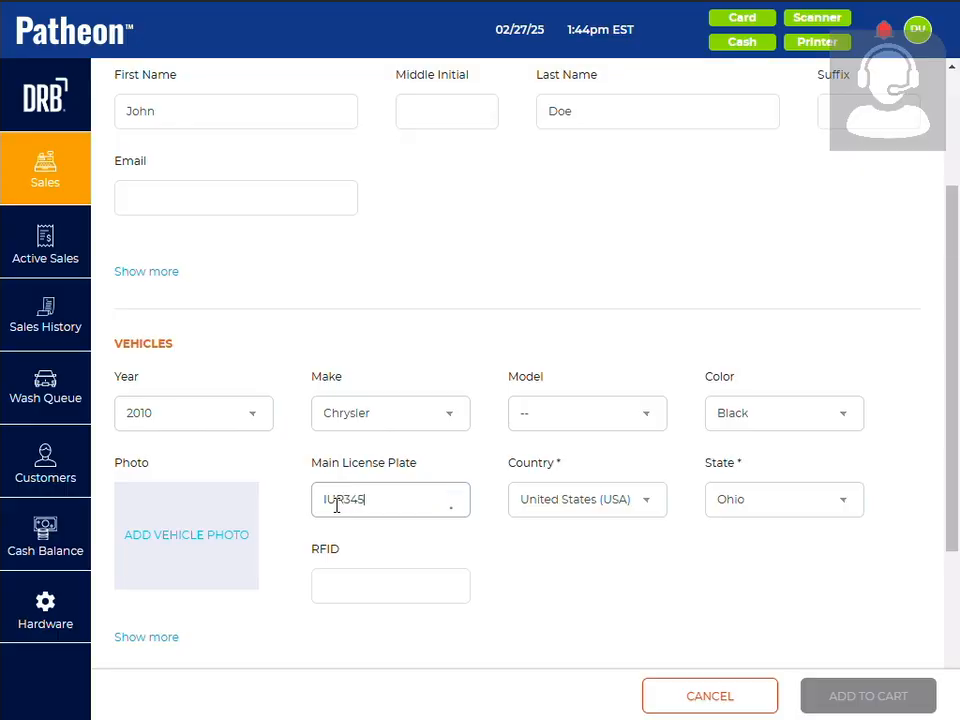
pyautogui.click(357, 589)
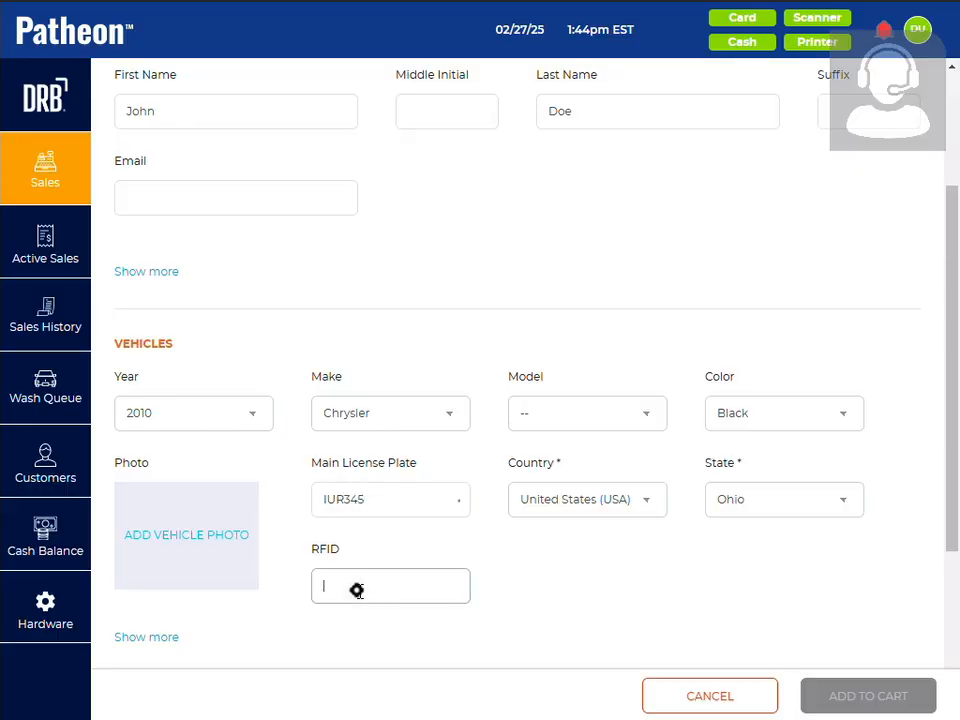
pyautogui.write('22343')
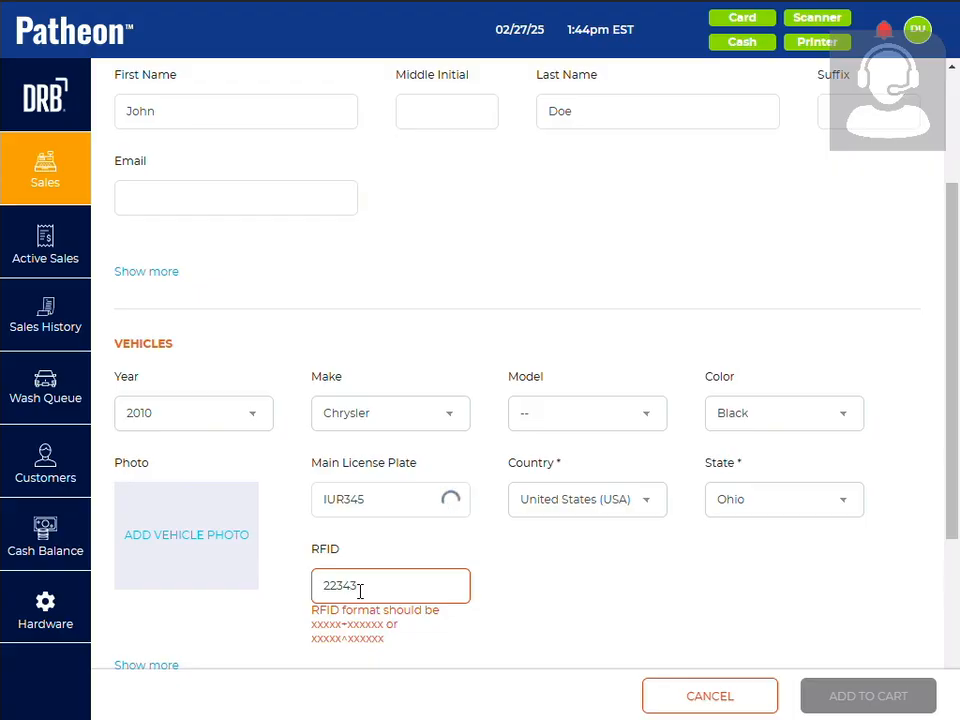
pyautogui.write('-444555')
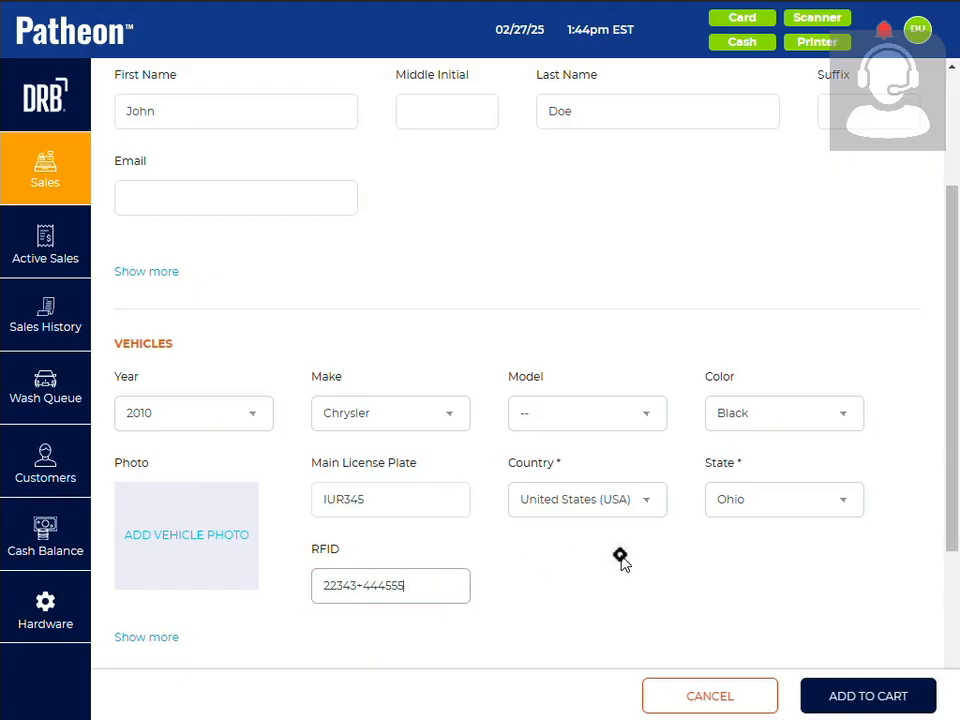
# Open the plan's terms and conditions for review and close them
pyautogui.scroll(-2, 621, 561)
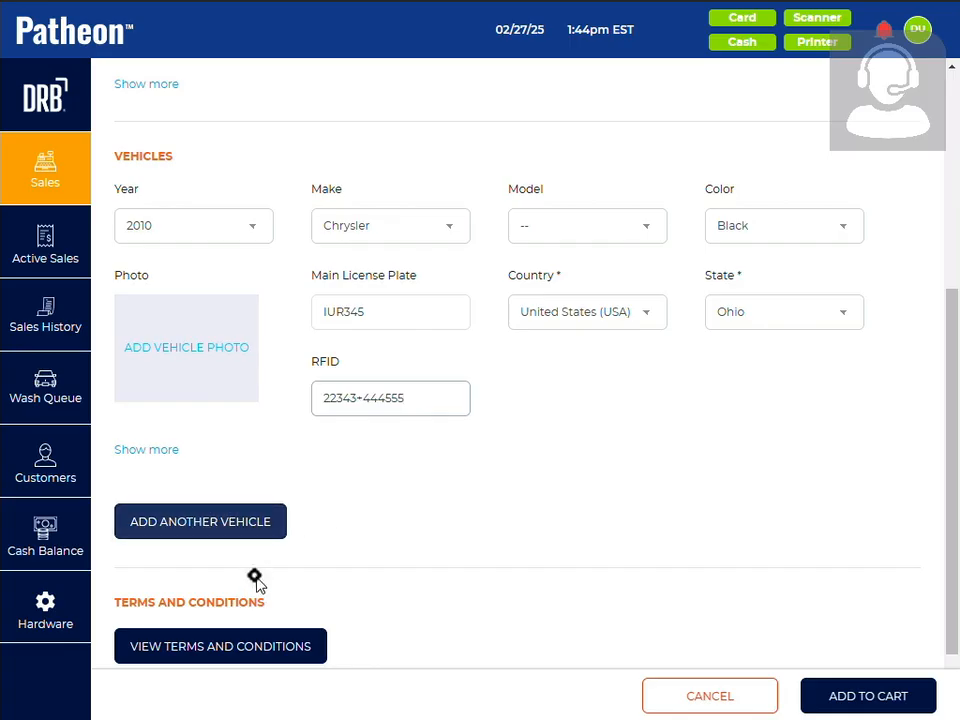
pyautogui.click(836, 697)
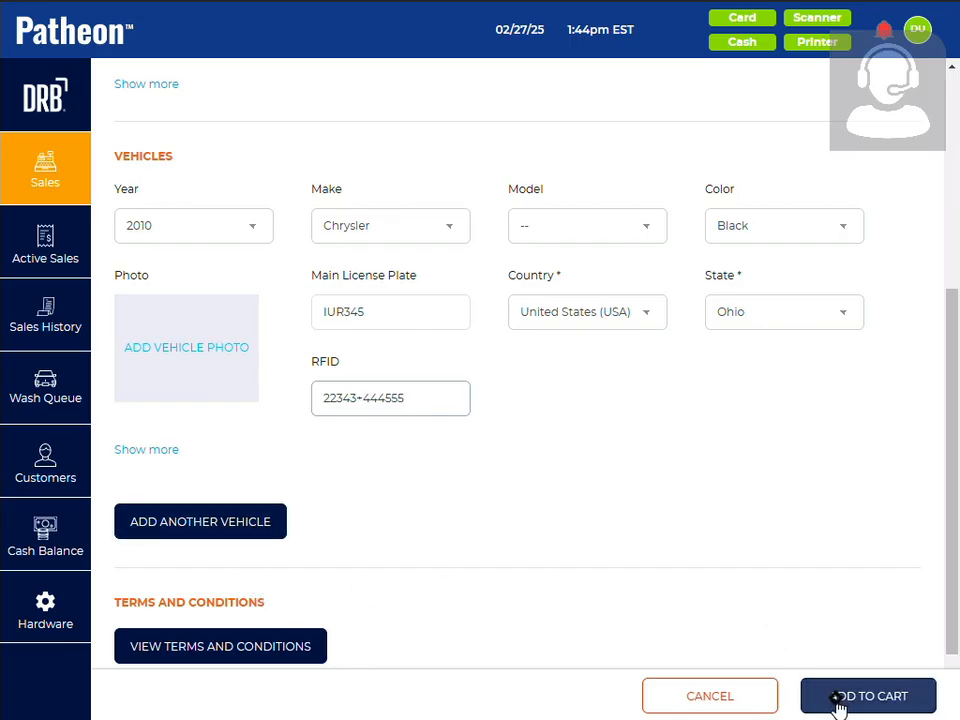
pyautogui.click(228, 647)
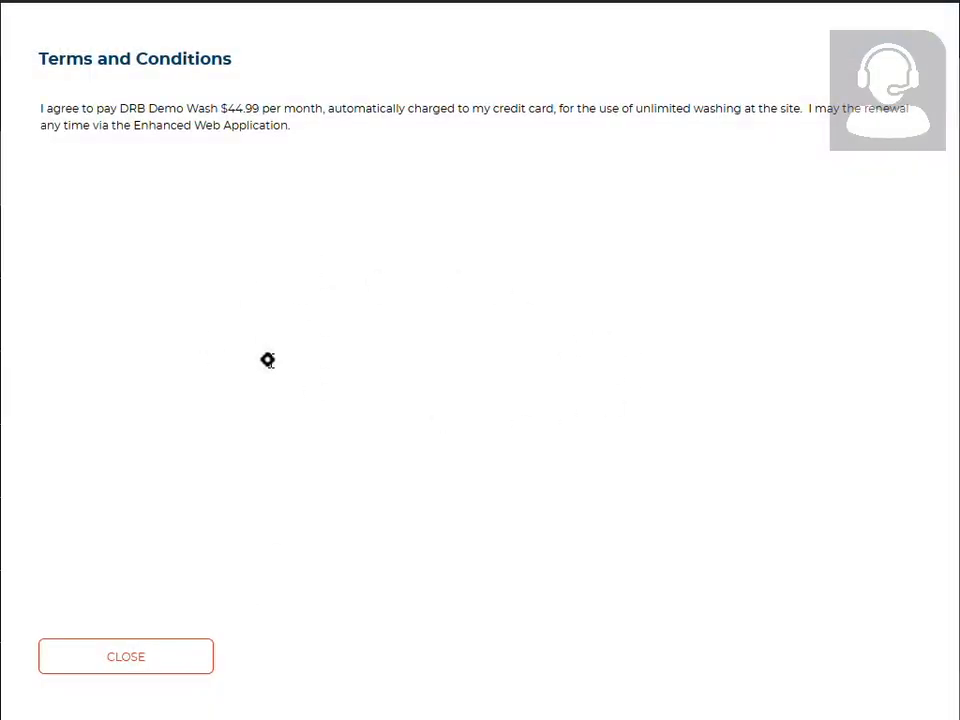
pyautogui.click(164, 666)
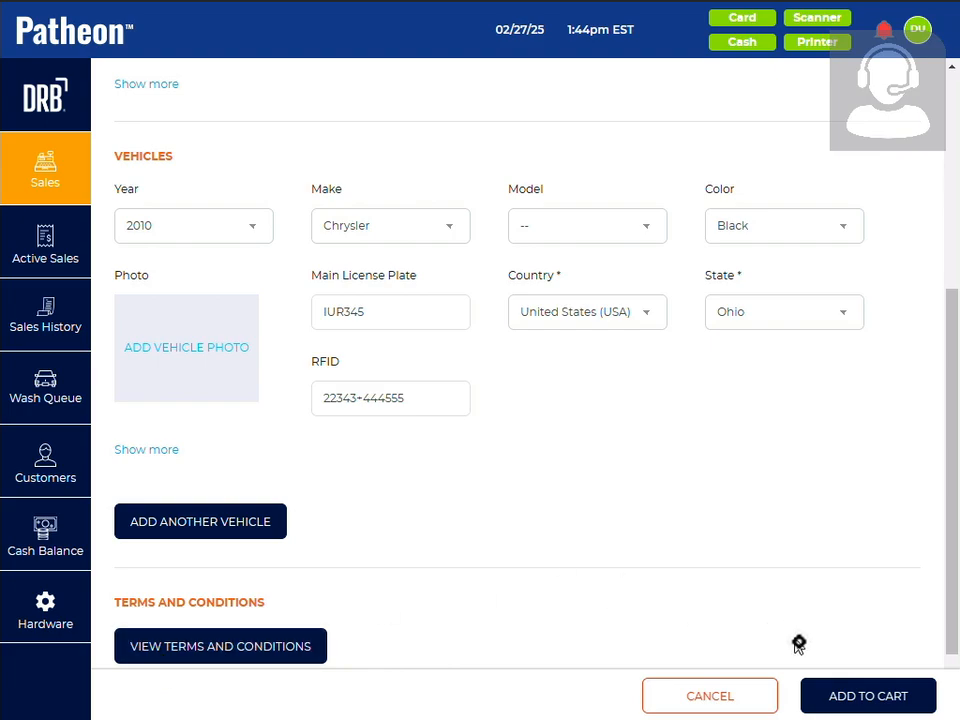
# Add the Unlimited Best plan to the cart, pay for it by credit and close the payment summary
pyautogui.click(853, 700)
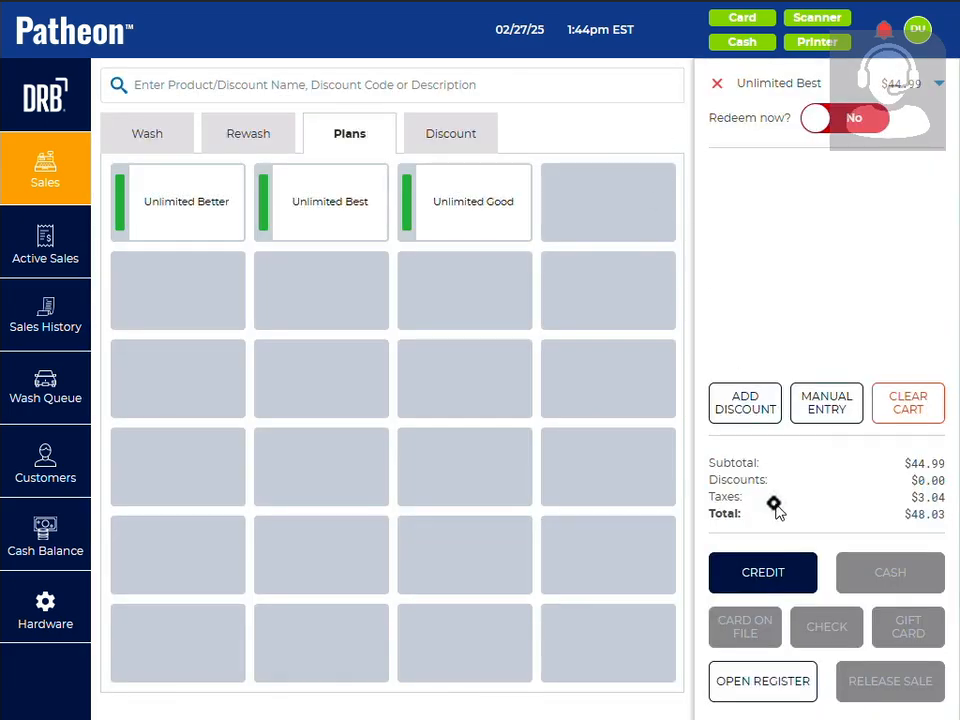
pyautogui.click(788, 574)
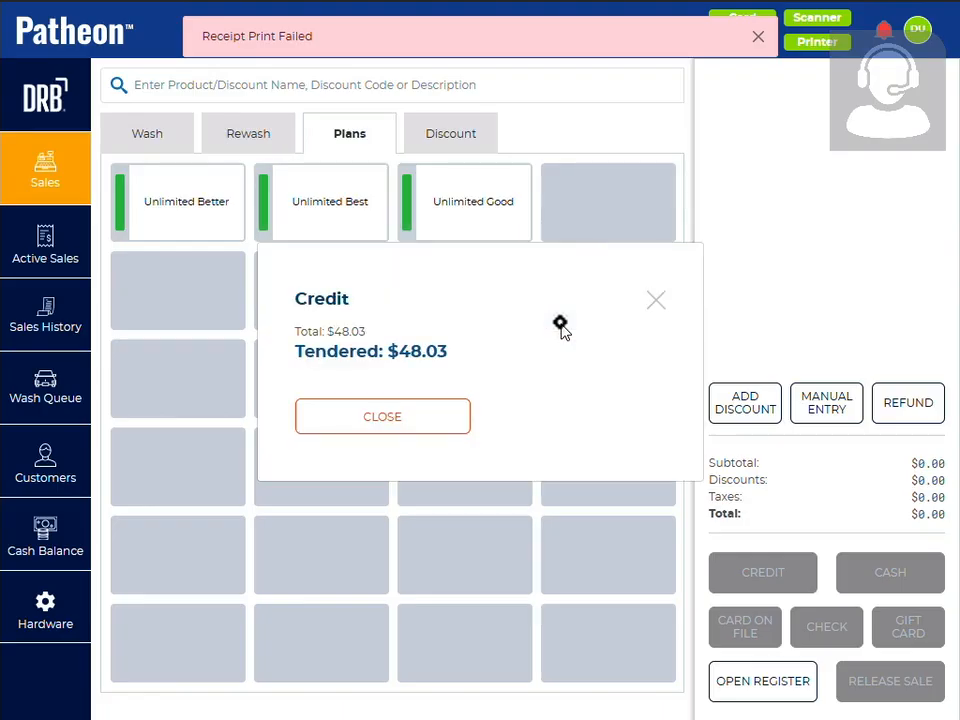
pyautogui.click(444, 418)
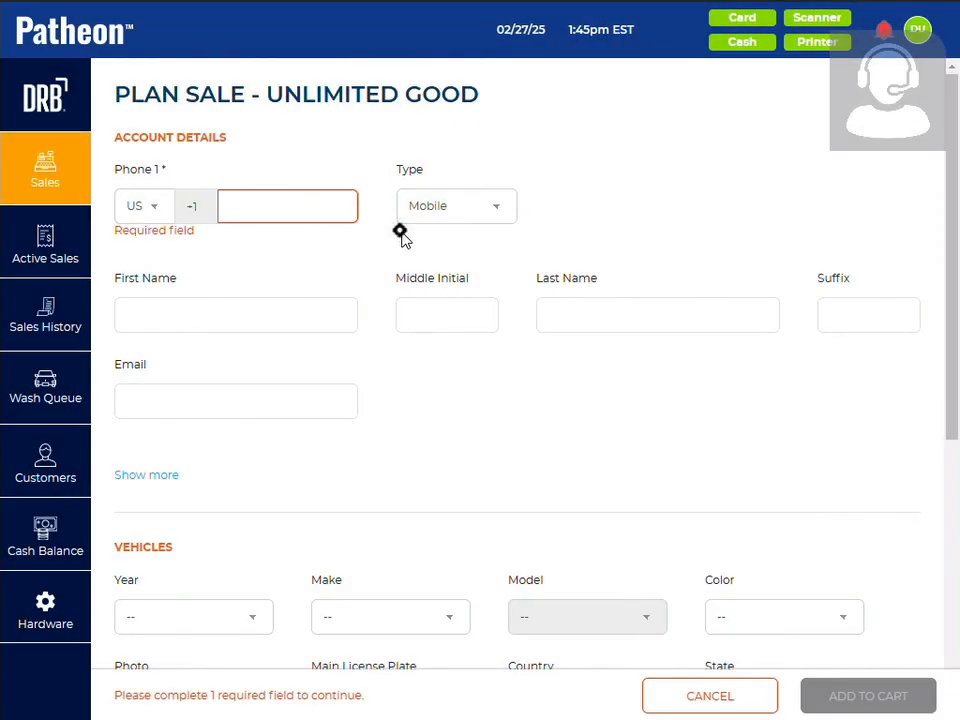
# Look over the account, vehicle and terms sections of the Unlimited Good plan sale form
pyautogui.scroll(-3, 454, 360)
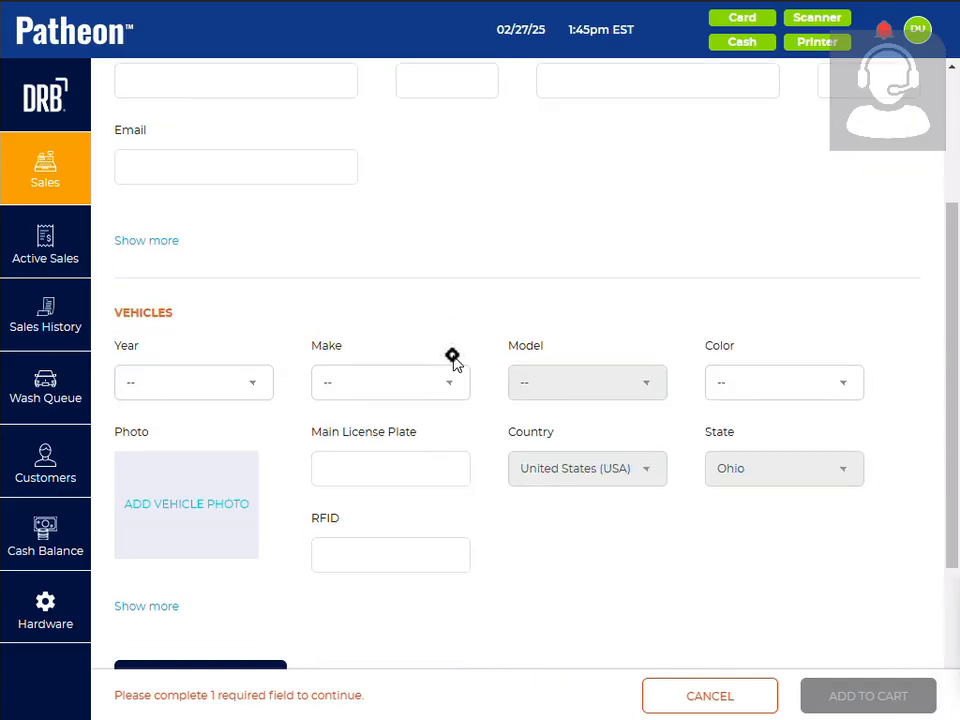
pyautogui.scroll(-3, 452, 358)
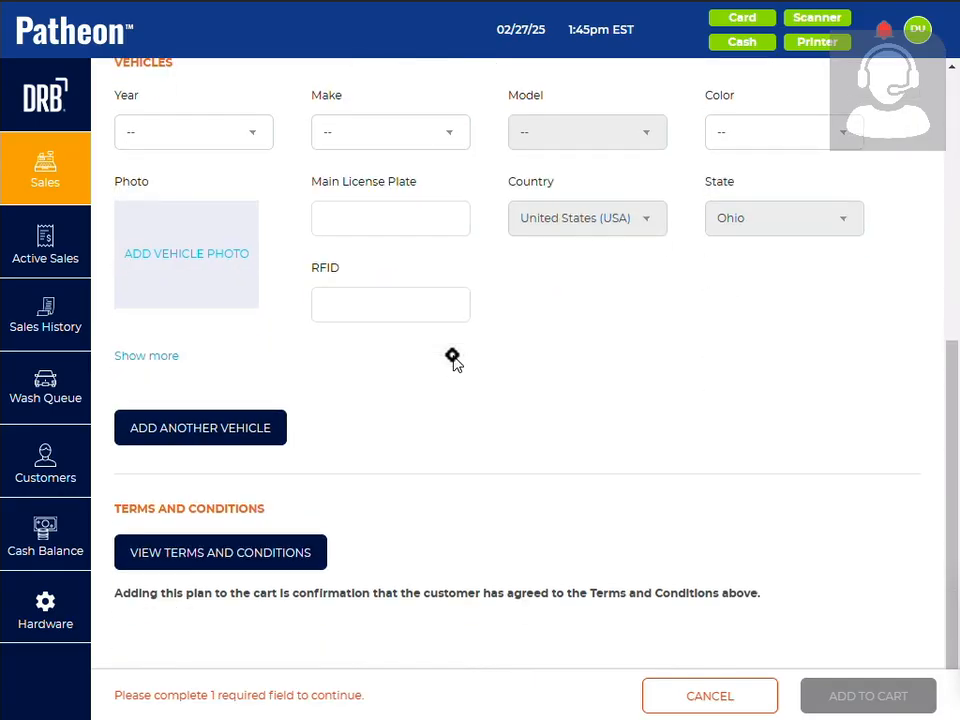
pyautogui.scroll(6, 452, 358)
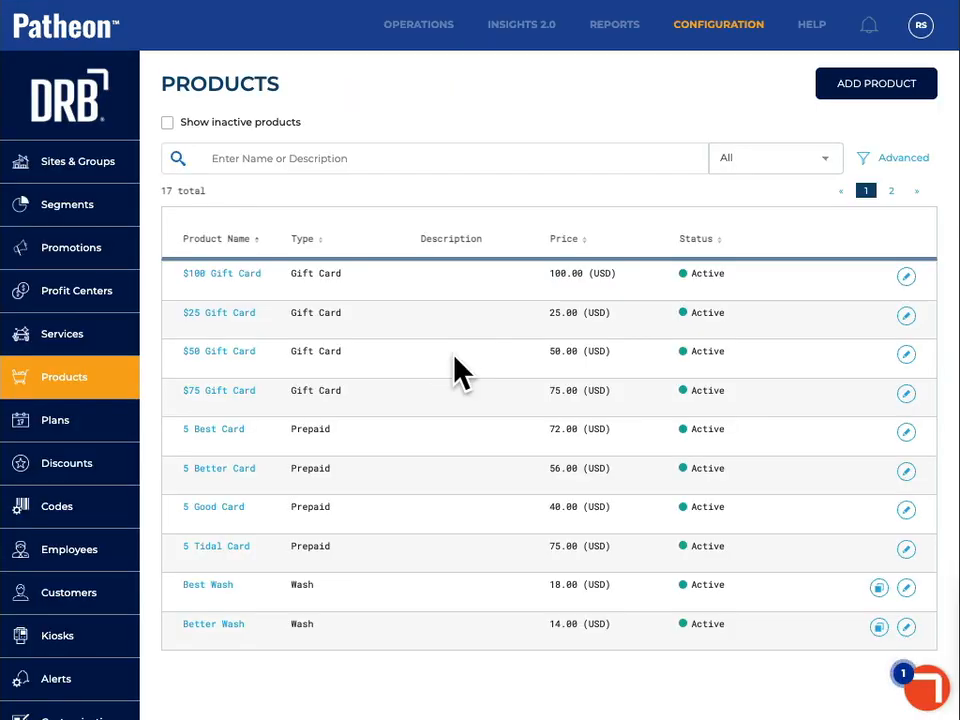
# In the Patheon configuration portal, open the Plan Sales customization settings and compare the Tablets field settings with Desktop
pyautogui.scroll(-2, 81, 489)
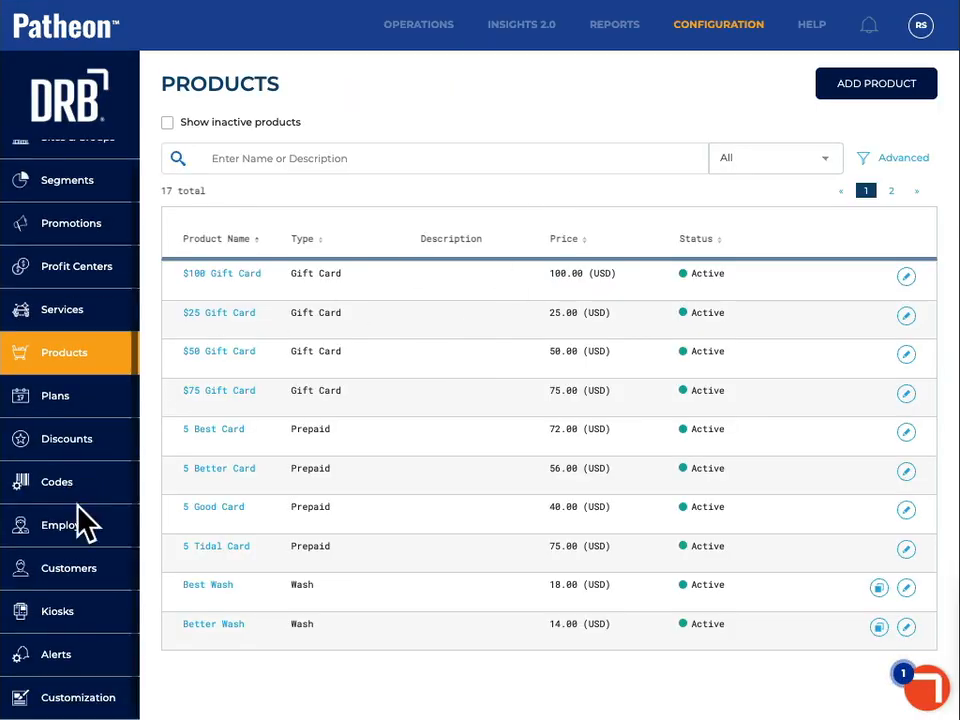
pyautogui.click(92, 700)
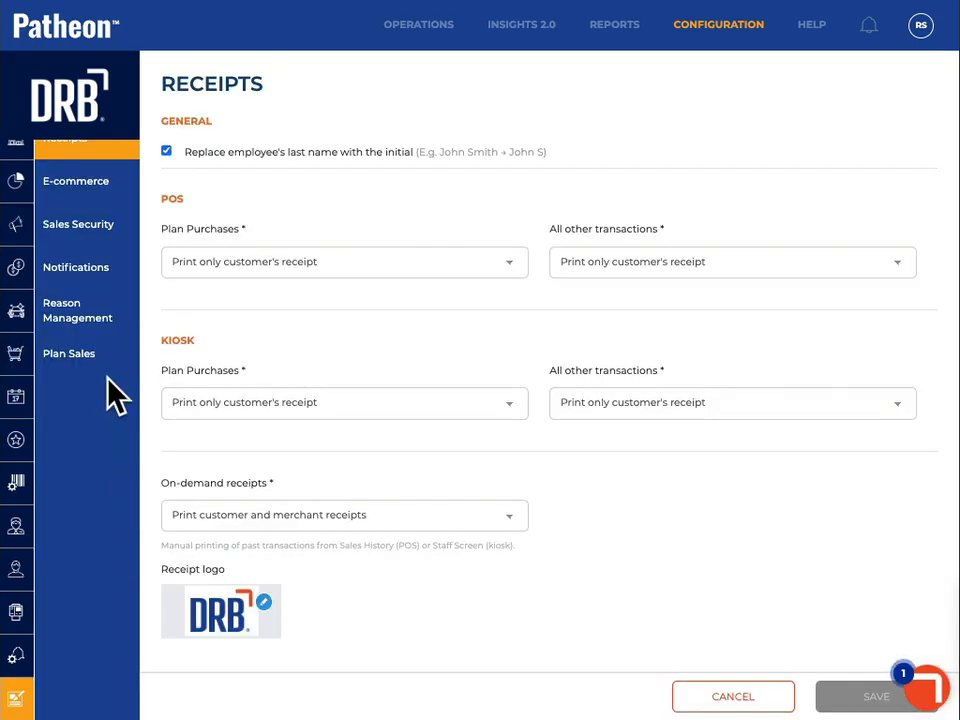
pyautogui.click(68, 355)
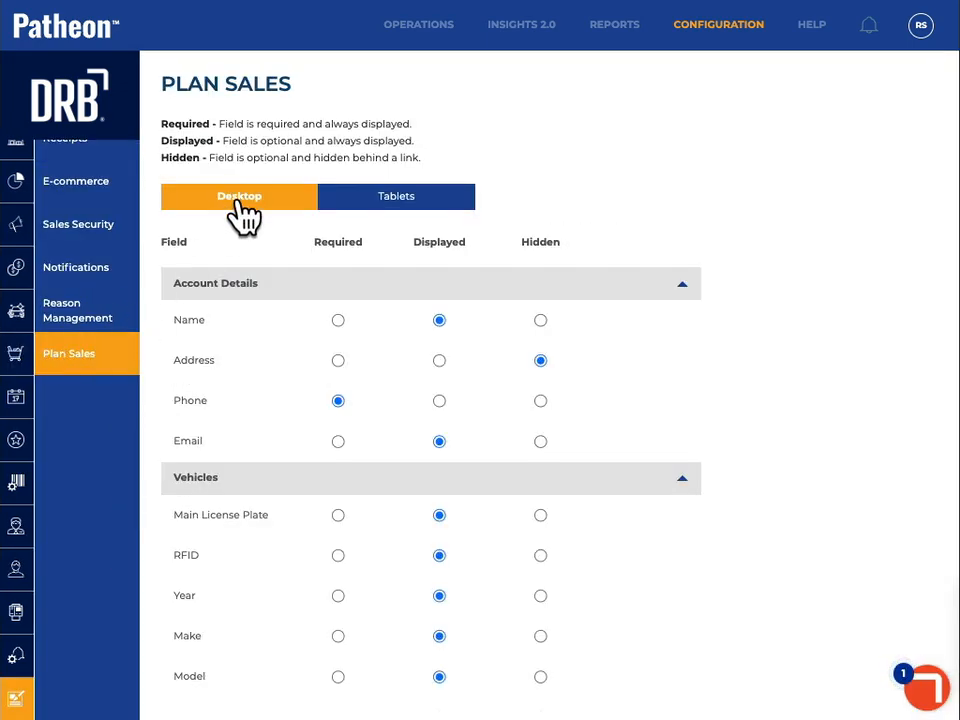
pyautogui.click(370, 200)
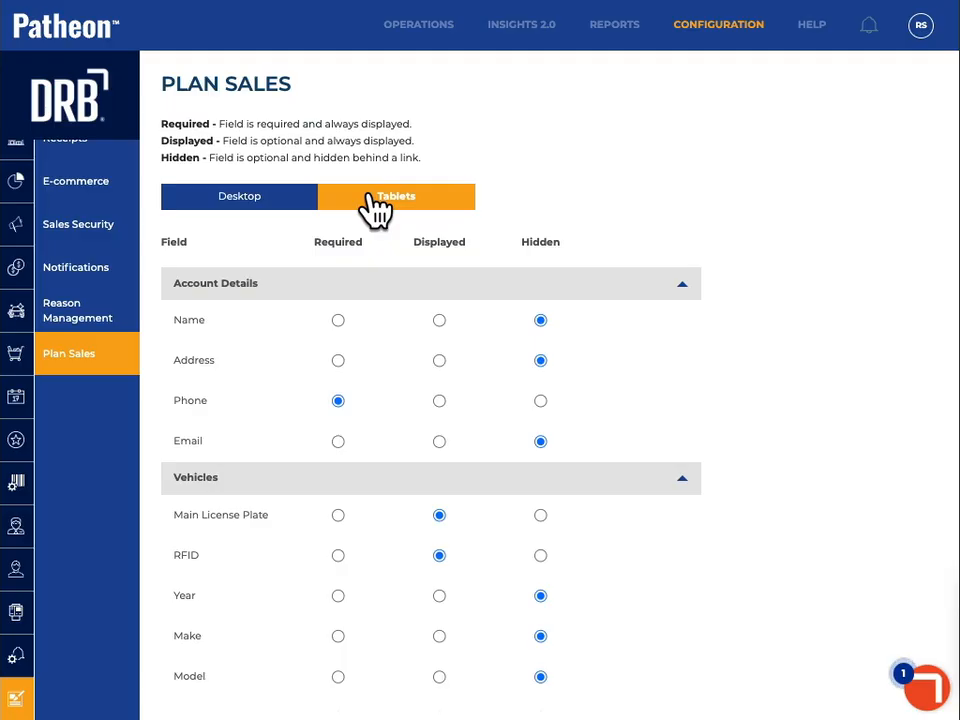
pyautogui.click(285, 206)
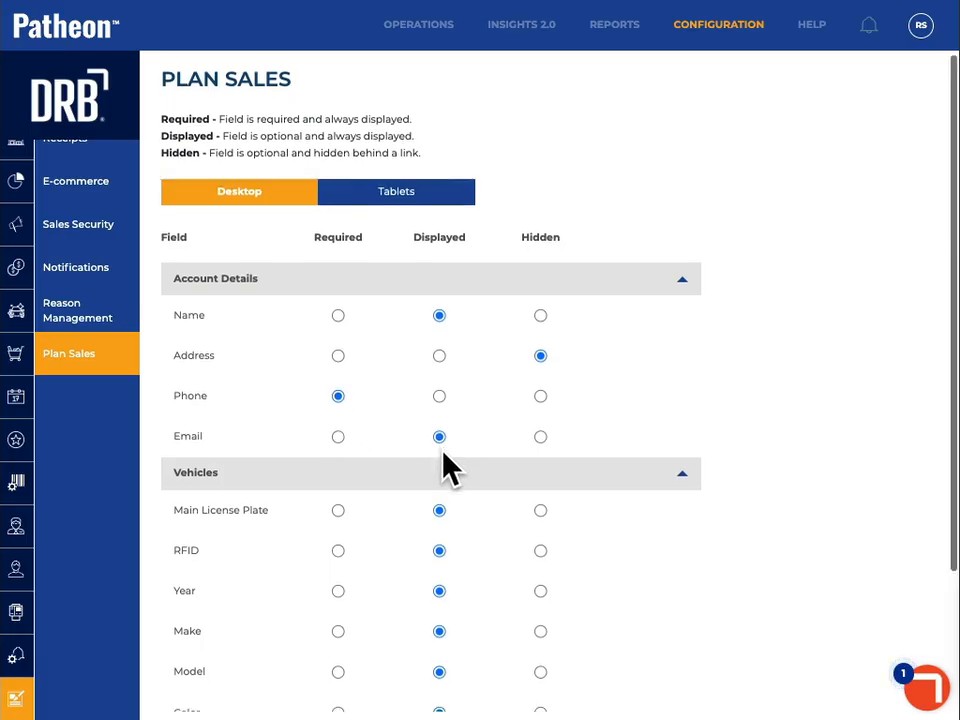
# For Desktop plan sales, set Email to Hidden, and try Hidden for Name before restoring it to Displayed
pyautogui.scroll(-3, 445, 465)
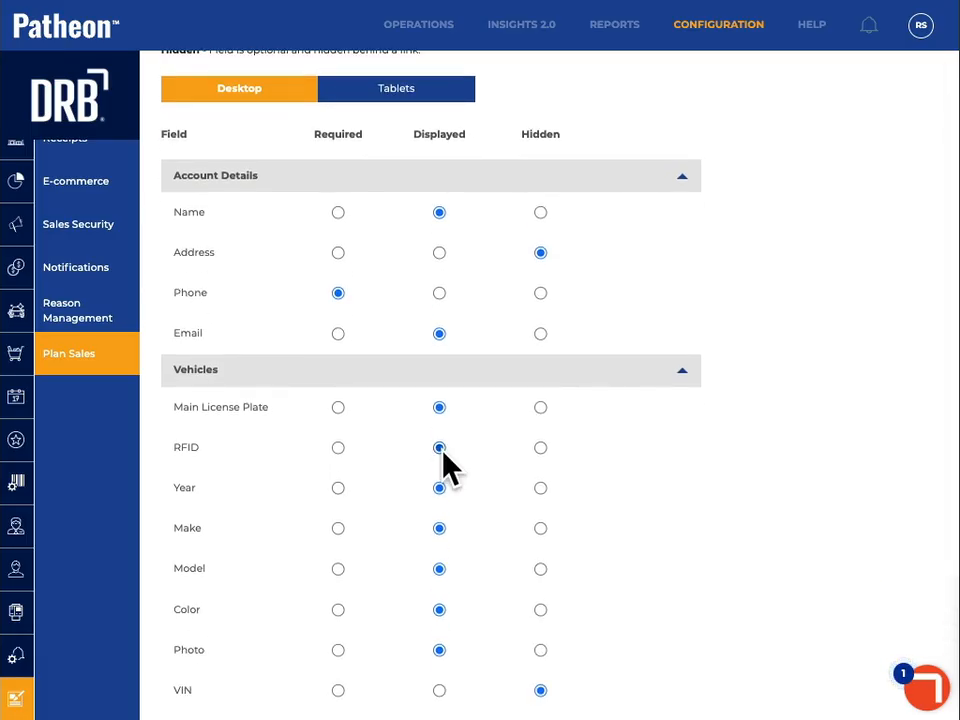
pyautogui.click(541, 333)
pyautogui.click(540, 212)
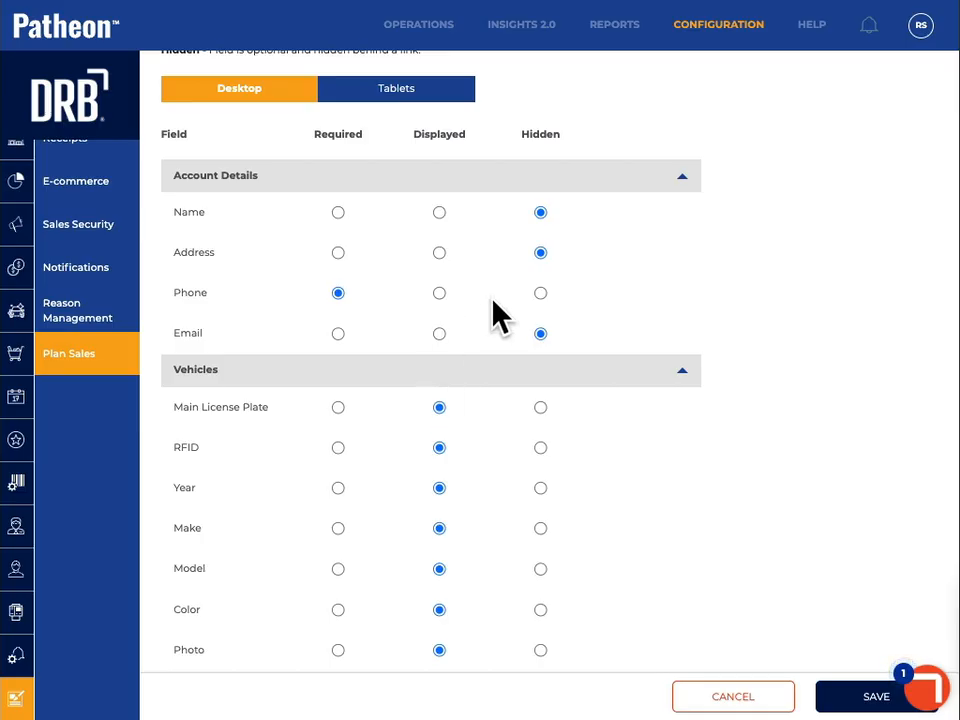
pyautogui.click(439, 212)
# Set the vehicle fields Make, Model, Color and Main License Plate to Required, trying it for Year before restoring Displayed
pyautogui.scroll(-2, 453, 372)
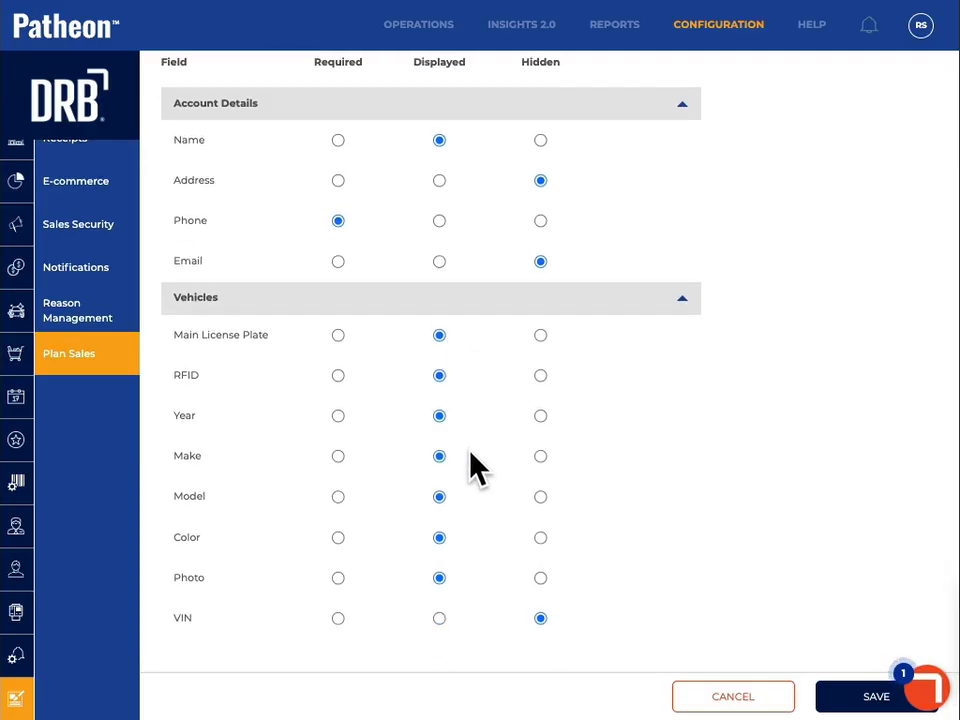
pyautogui.click(338, 415)
pyautogui.click(338, 456)
pyautogui.click(338, 497)
pyautogui.click(338, 537)
pyautogui.click(338, 336)
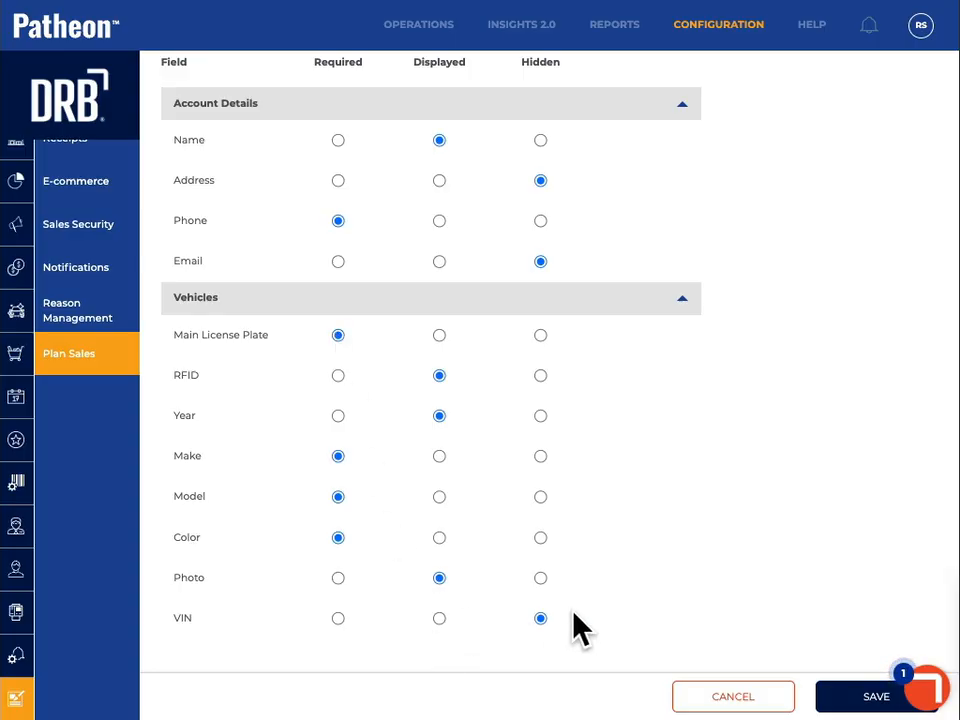
# Save the plan sales settings, switch to the point of sale and open an Unlimited Best plan sale to check its fields
pyautogui.click(876, 697)
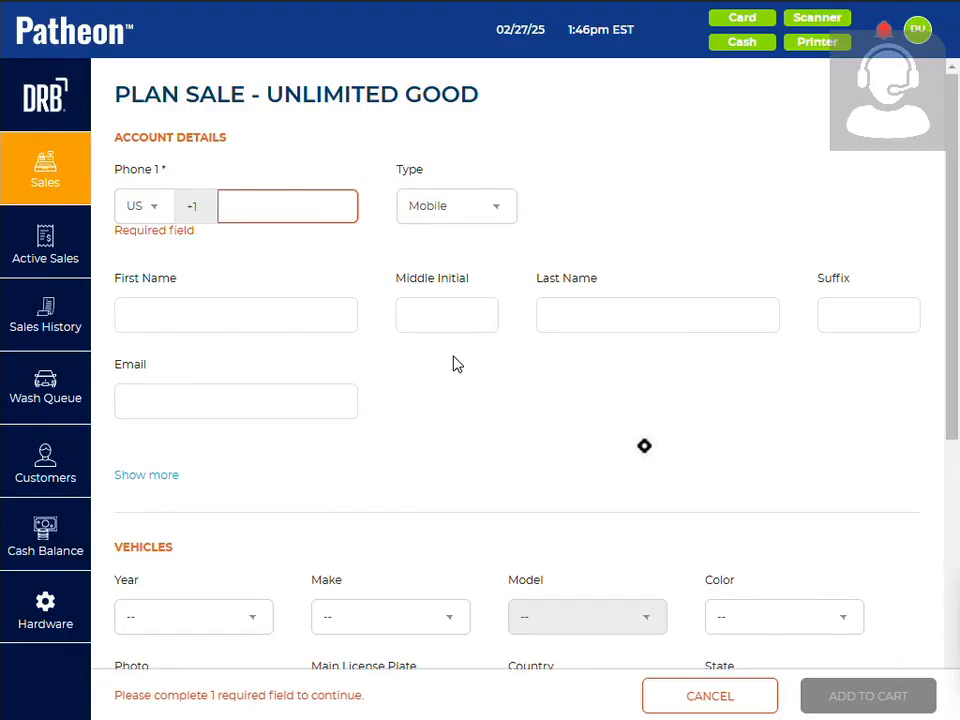
pyautogui.click(54, 252)
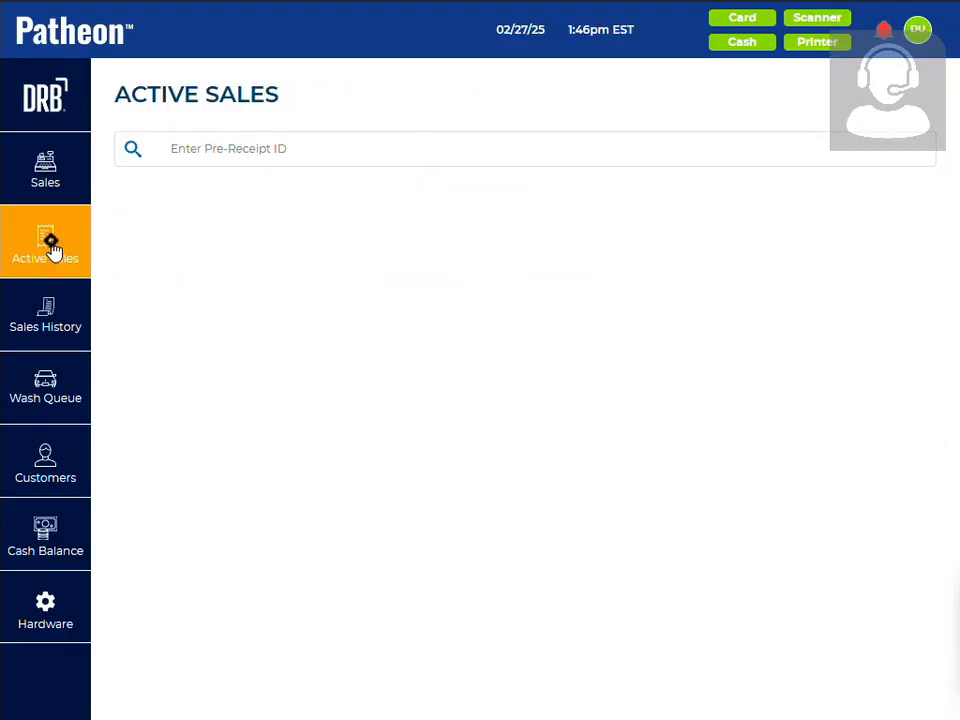
pyautogui.click(45, 175)
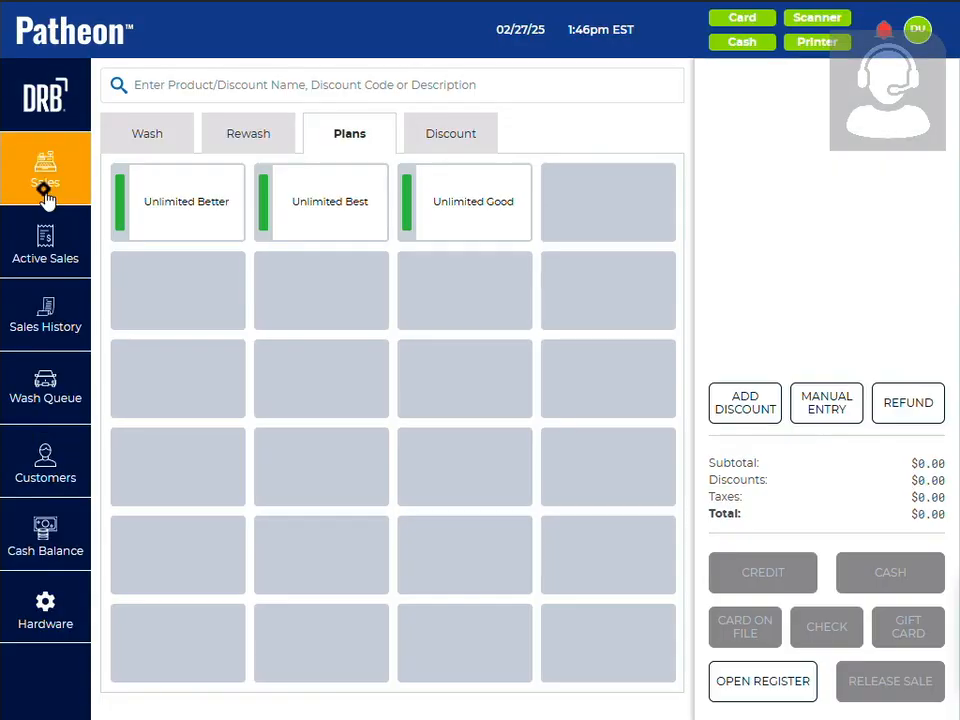
pyautogui.click(337, 210)
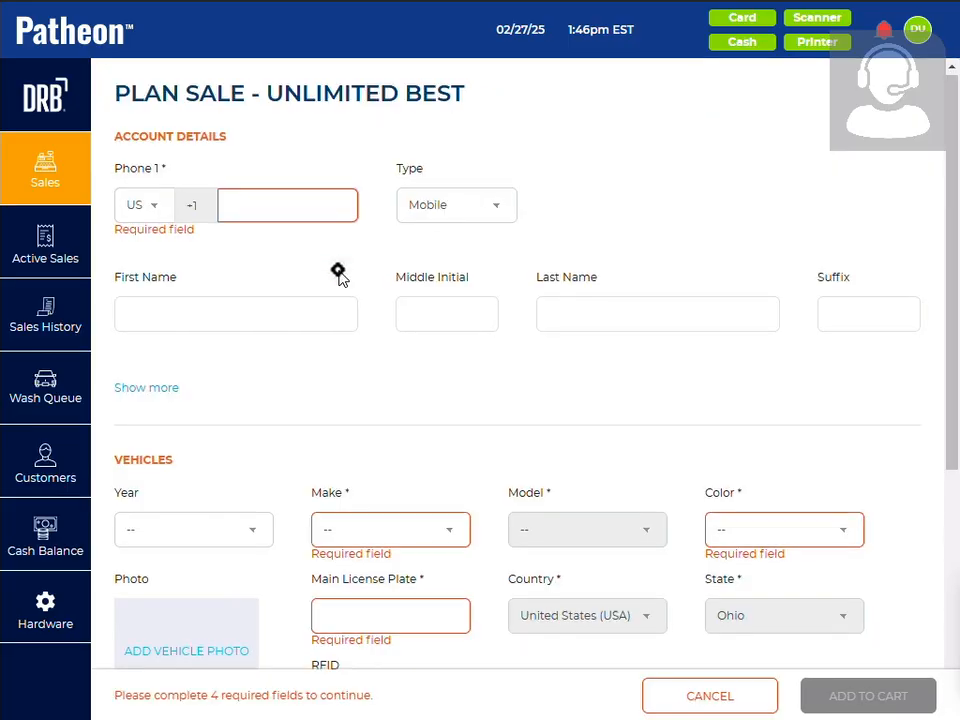
pyautogui.scroll(-3, 338, 275)
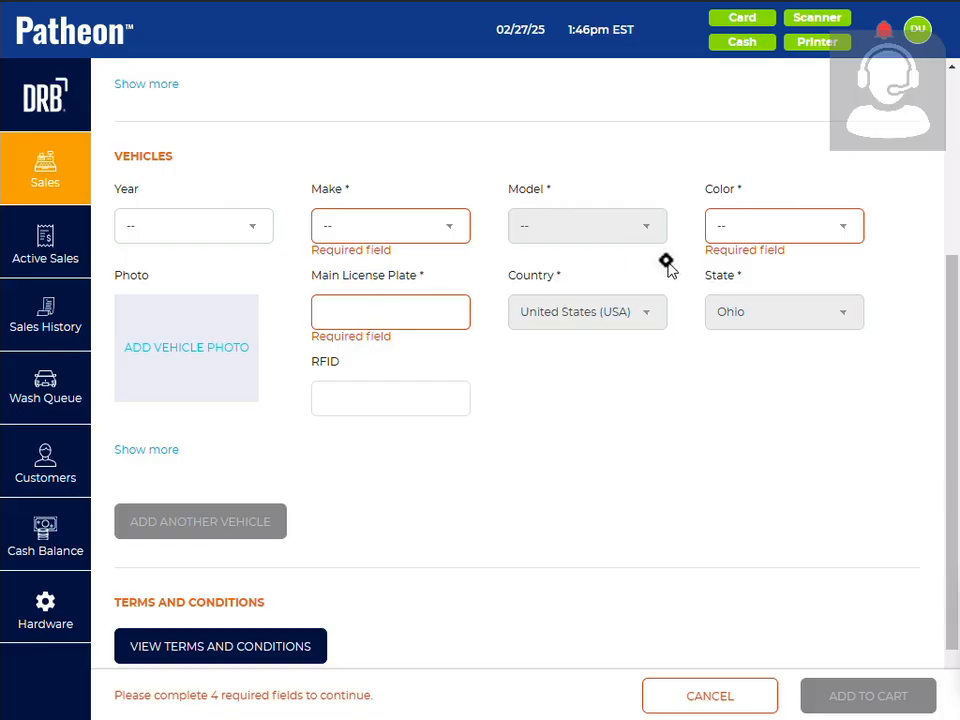
pyautogui.scroll(3, 439, 285)
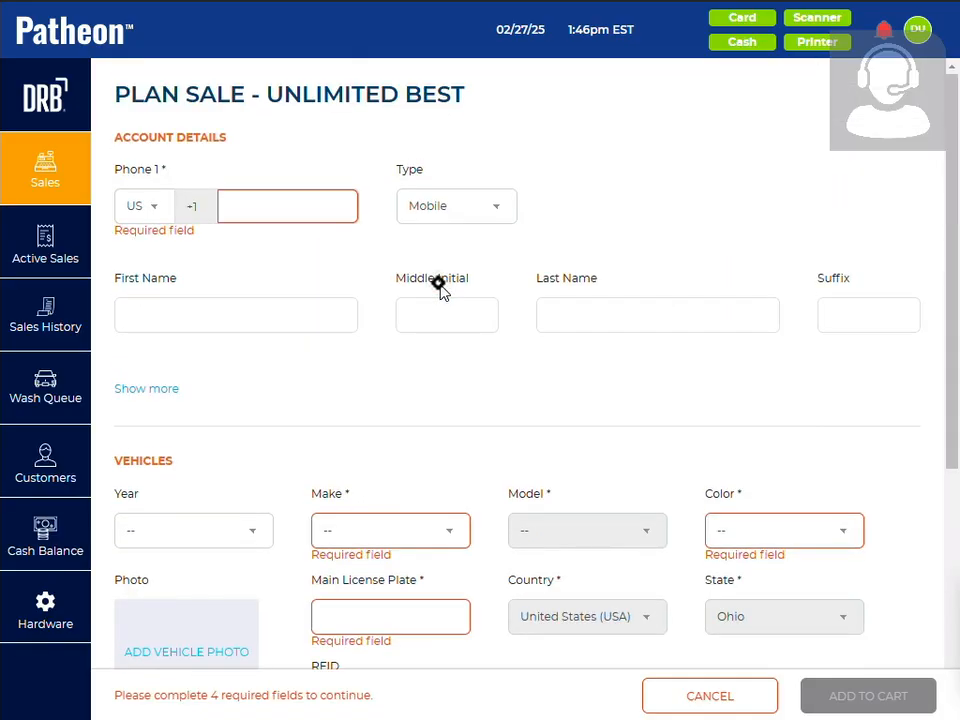
# Enter the customer's phone number in the account details of the Unlimited Best plan sale
pyautogui.click(261, 210)
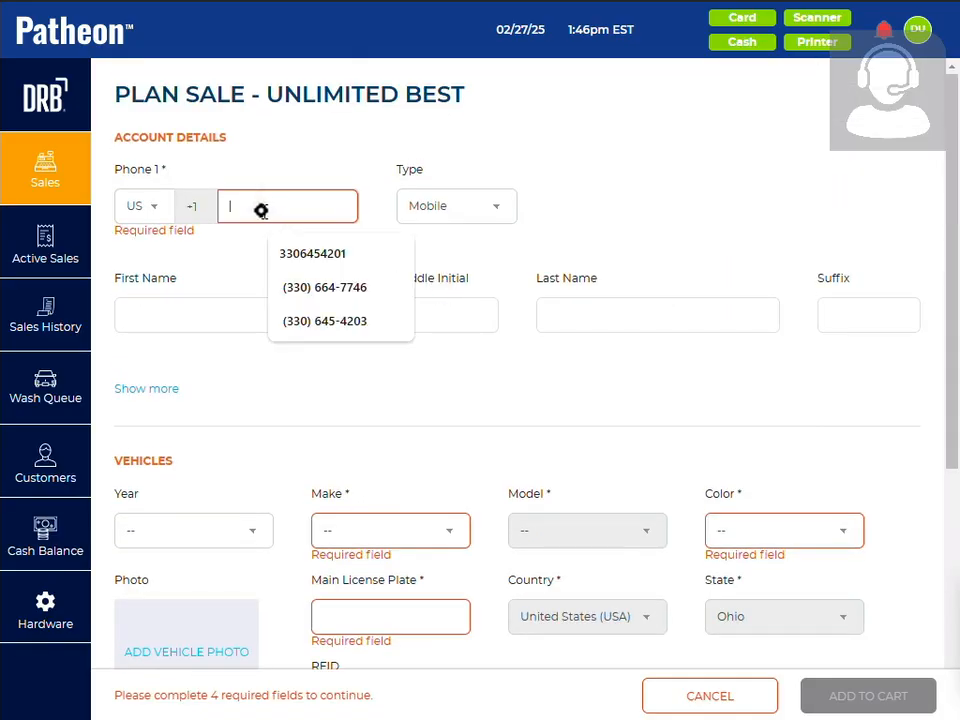
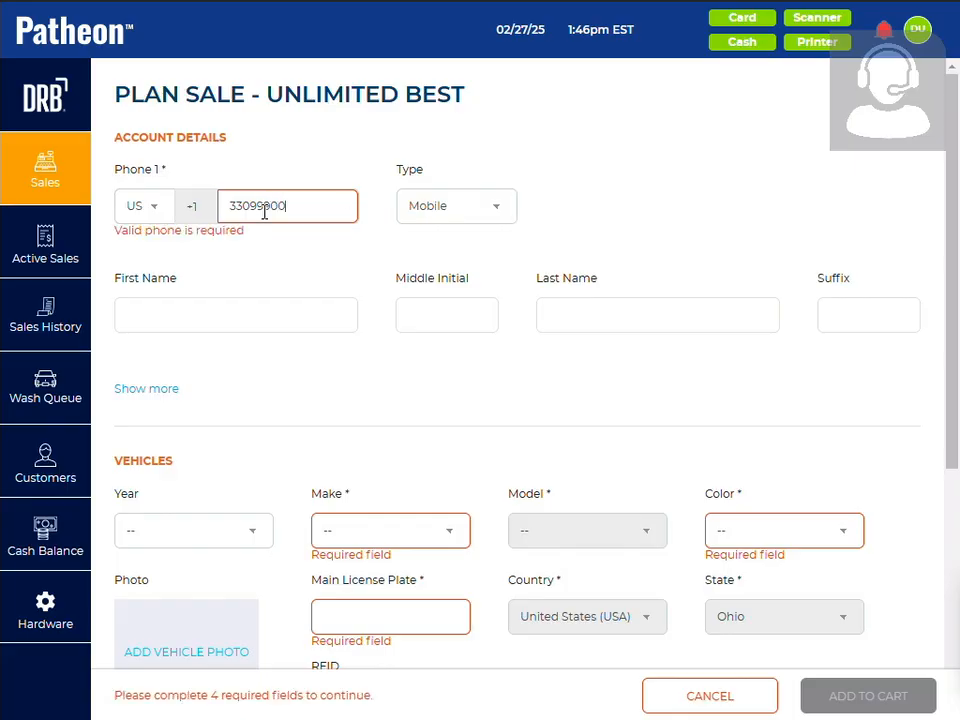
# Fill in the vehicle as a white Dodge Grand Caravan with main license plate 456HJK
pyautogui.click(358, 530)
pyautogui.click(358, 505)
pyautogui.click(609, 530)
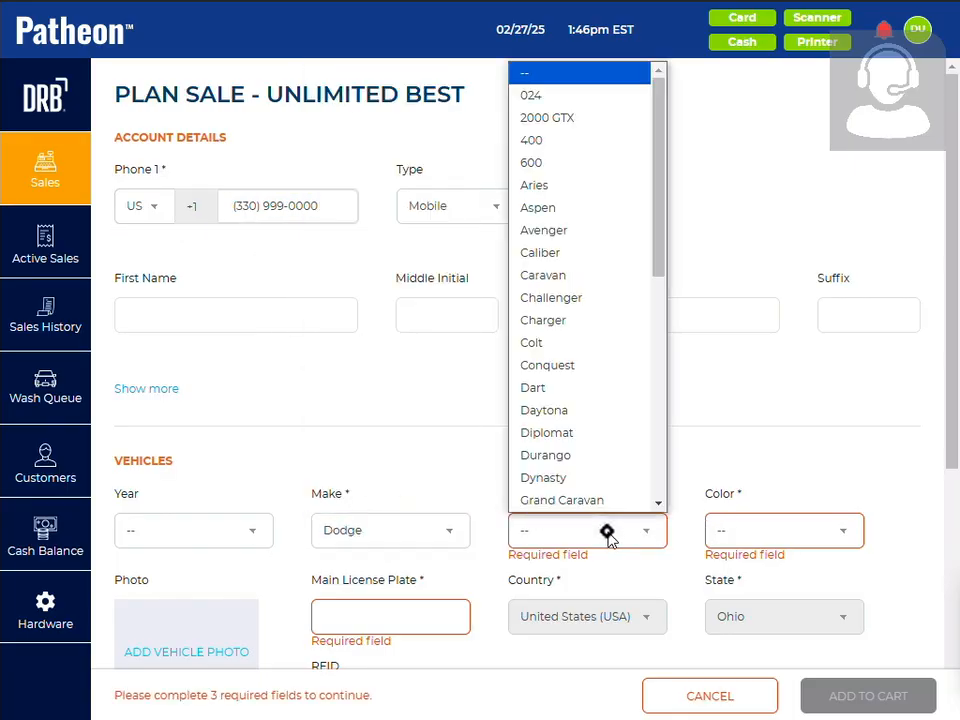
pyautogui.click(594, 503)
pyautogui.click(727, 537)
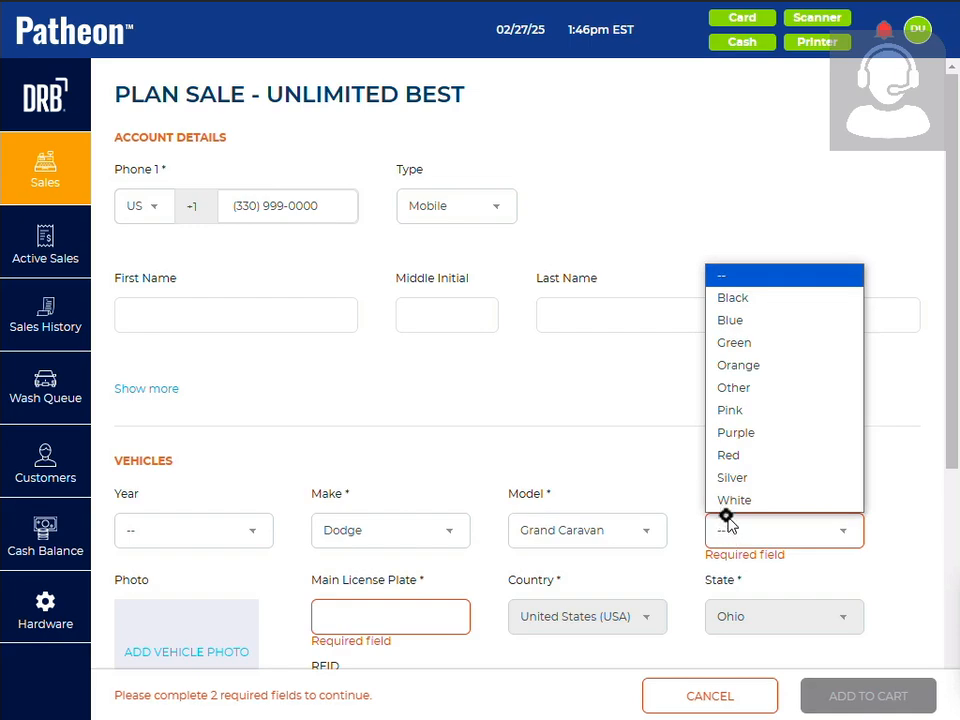
pyautogui.click(731, 497)
pyautogui.click(332, 621)
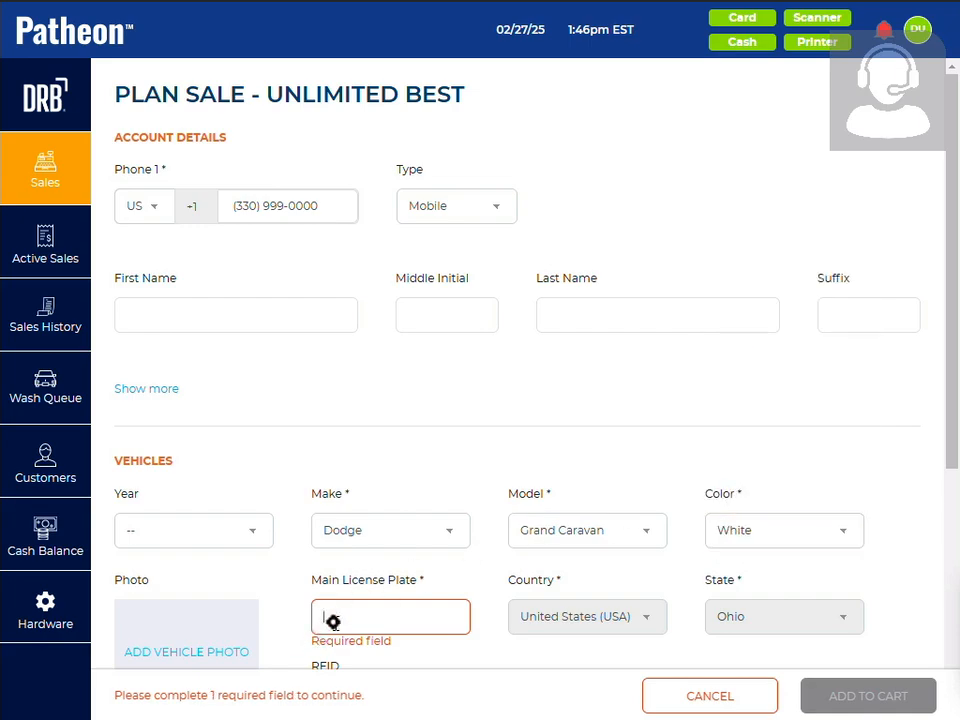
pyautogui.write('456HJK')
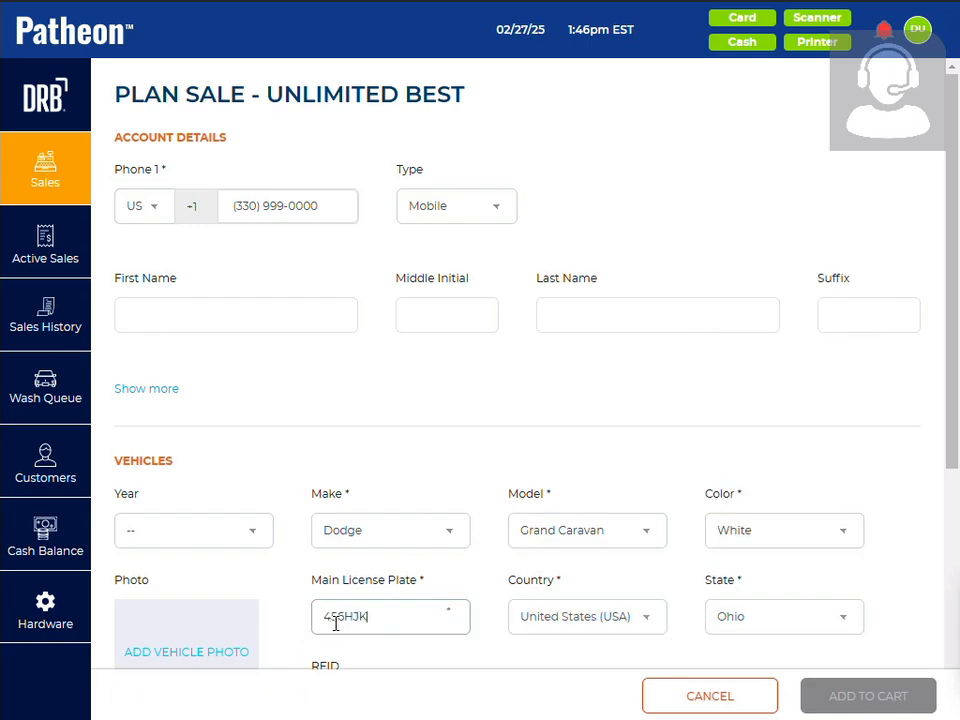
# Add the Unlimited Best plan to the cart and complete the sale with a credit payment
pyautogui.scroll(-3, 606, 516)
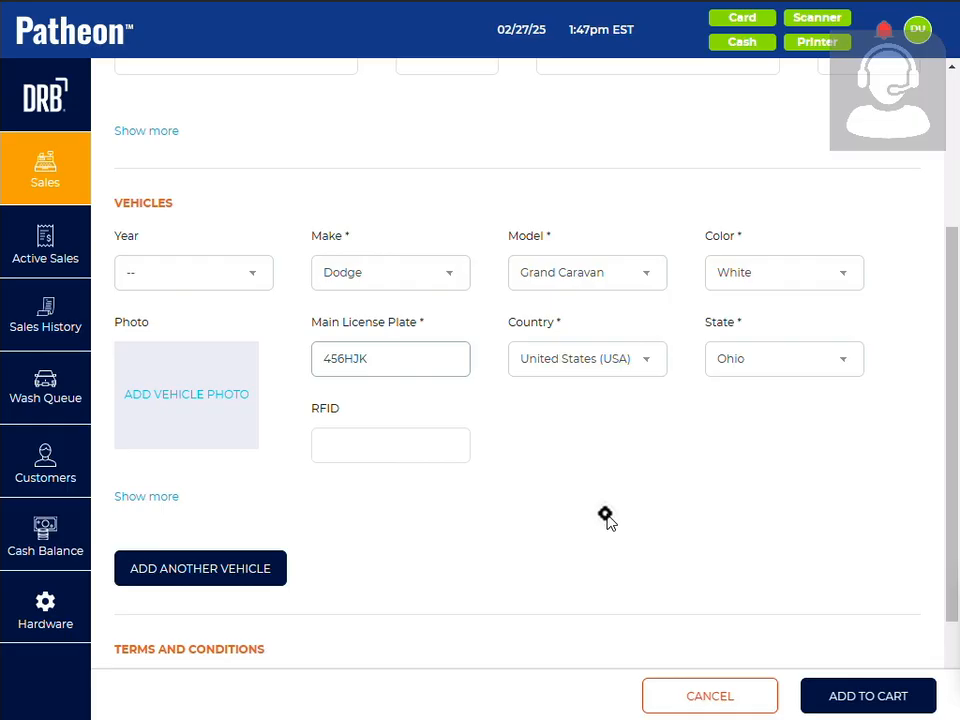
pyautogui.click(852, 696)
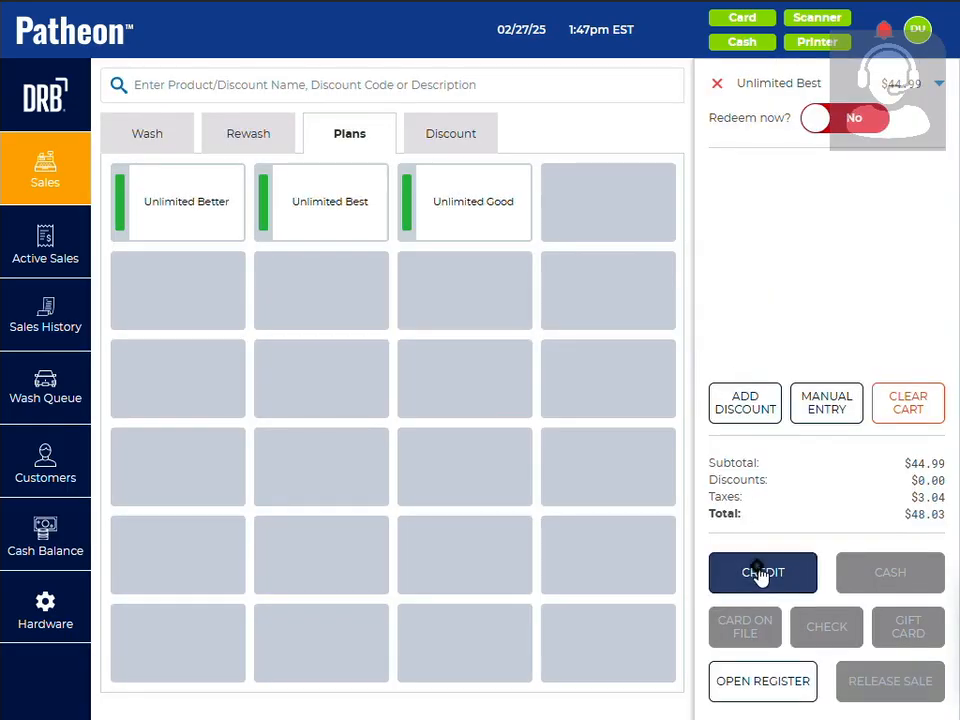
pyautogui.click(760, 573)
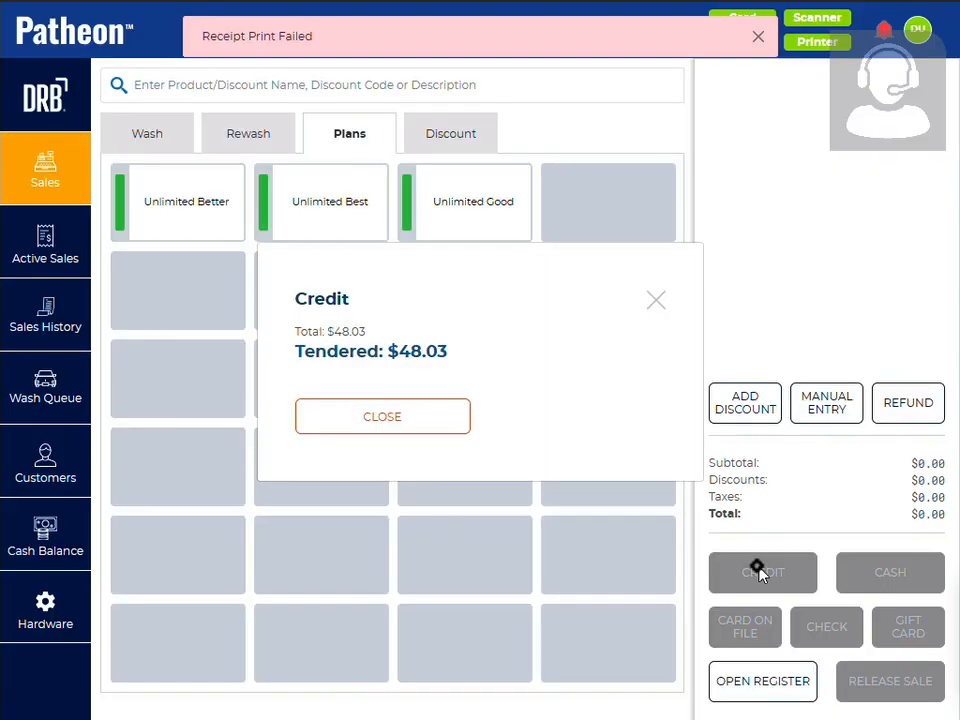
pyautogui.click(413, 418)
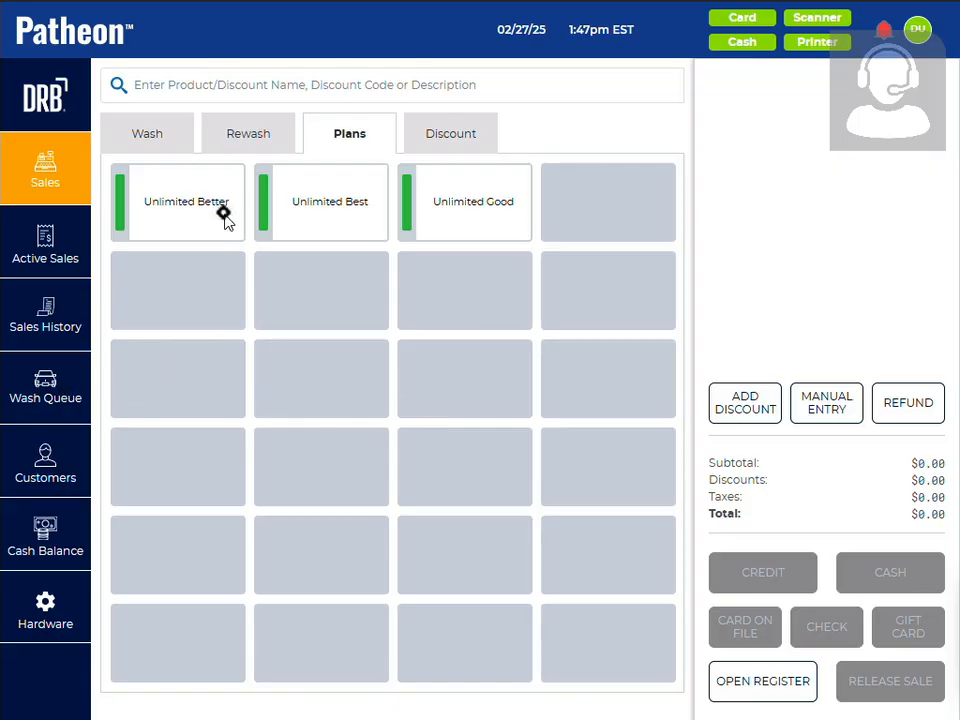
# Start an Unlimited Good plan sale and enter the customer's phone number
pyautogui.click(462, 220)
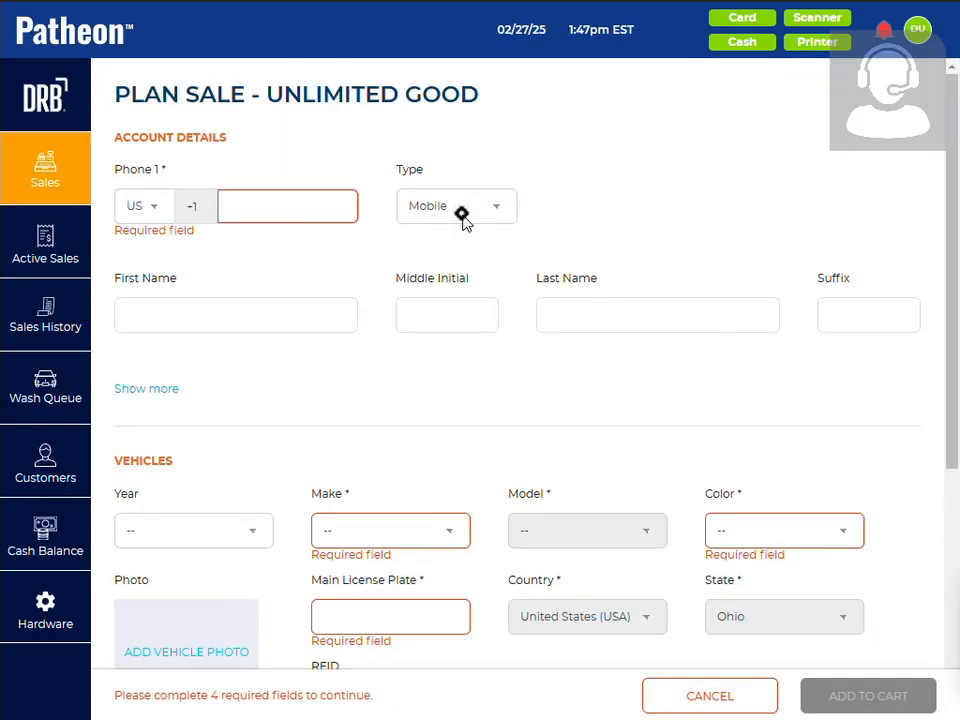
pyautogui.click(308, 206)
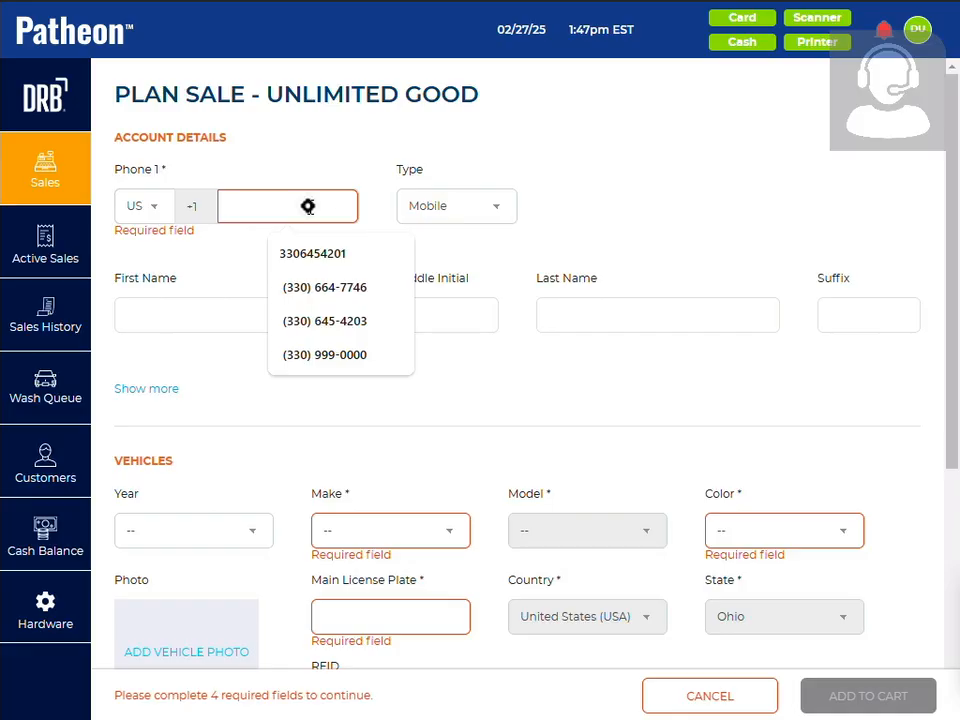
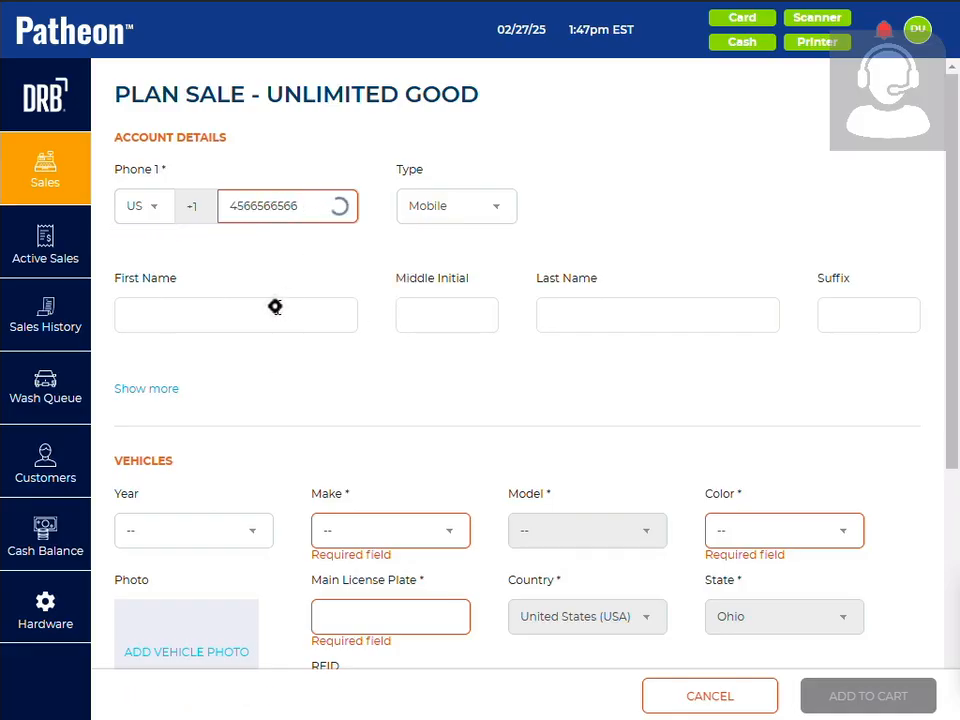
pyautogui.click(380, 531)
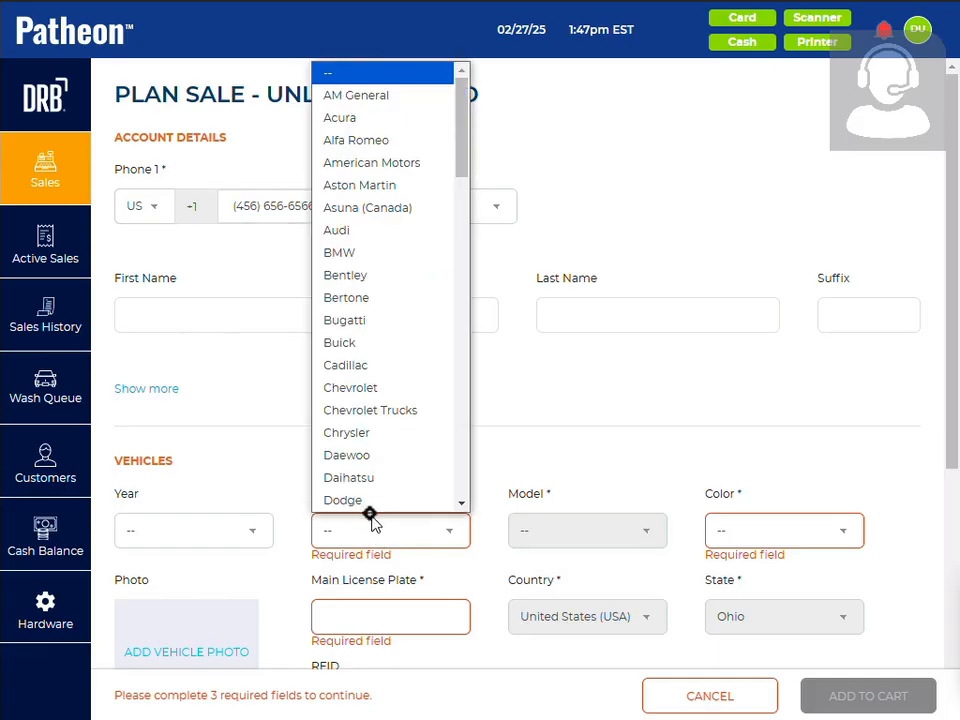
pyautogui.click(369, 500)
pyautogui.click(532, 528)
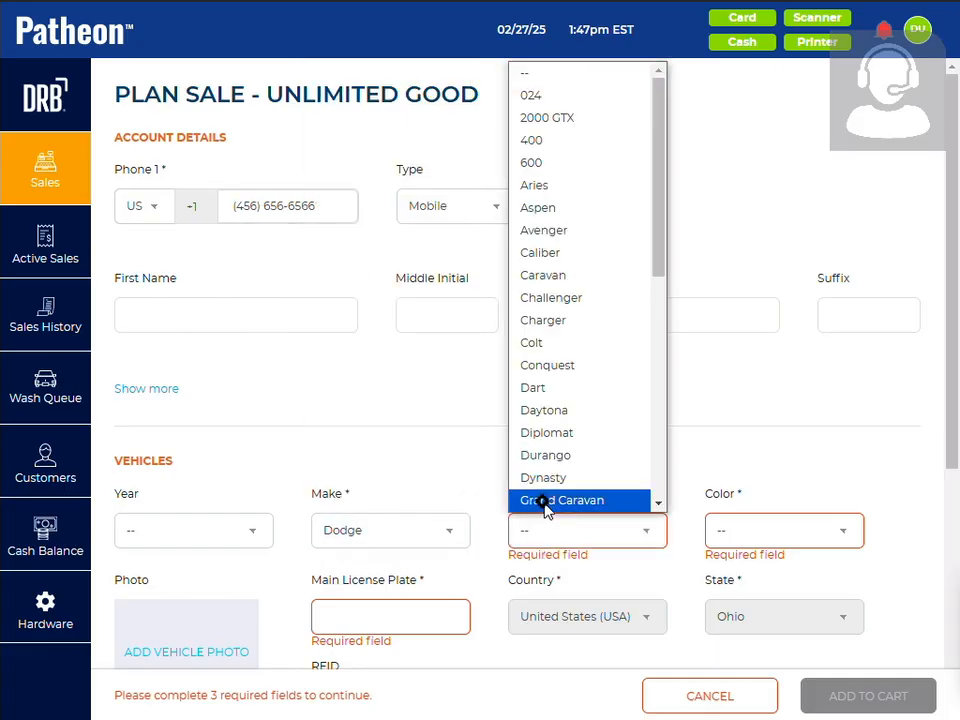
pyautogui.click(546, 500)
pyautogui.click(731, 528)
pyautogui.click(729, 499)
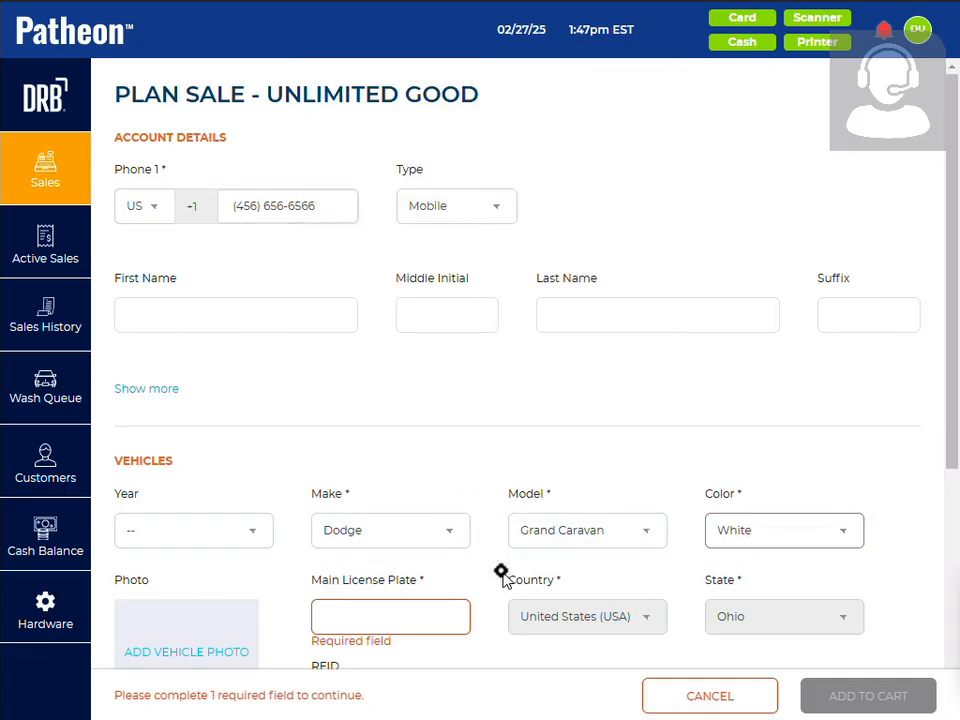
pyautogui.click(397, 621)
pyautogui.write('123')
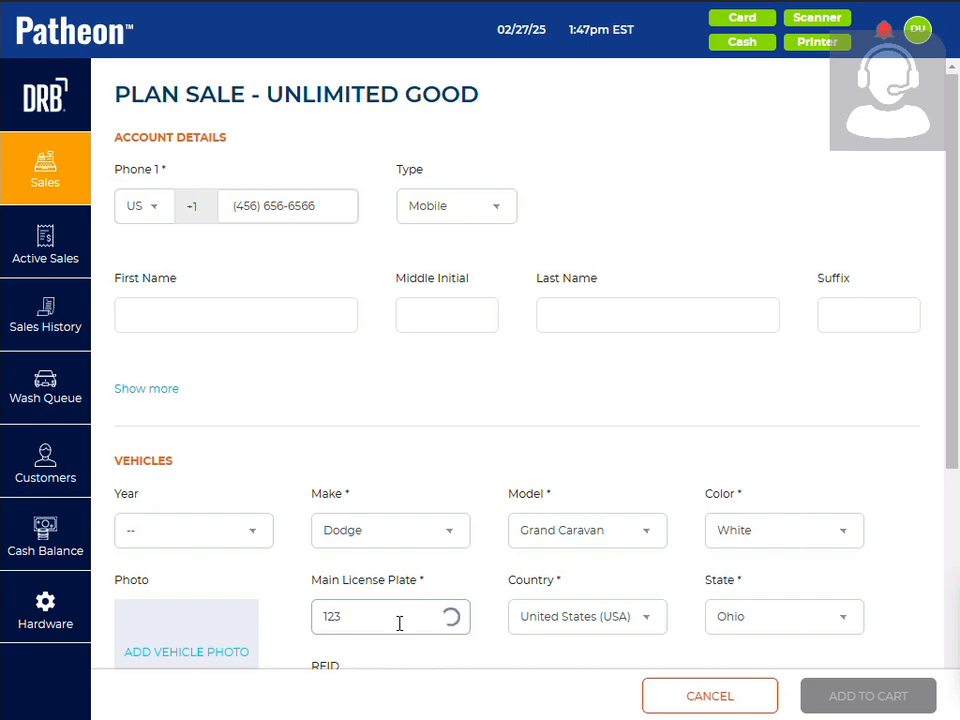
pyautogui.write('EW')
# Add a second vehicle to the plan sale, a white Daihatsu Charade with main license plate QWWE
pyautogui.scroll(-3, 464, 598)
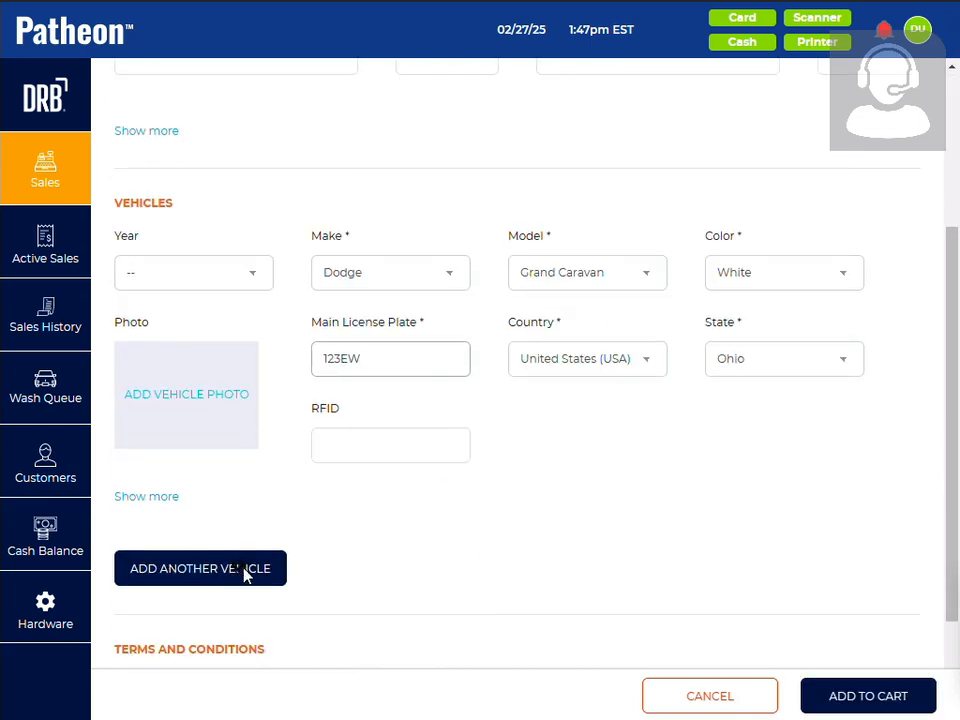
pyautogui.click(221, 567)
pyautogui.click(356, 613)
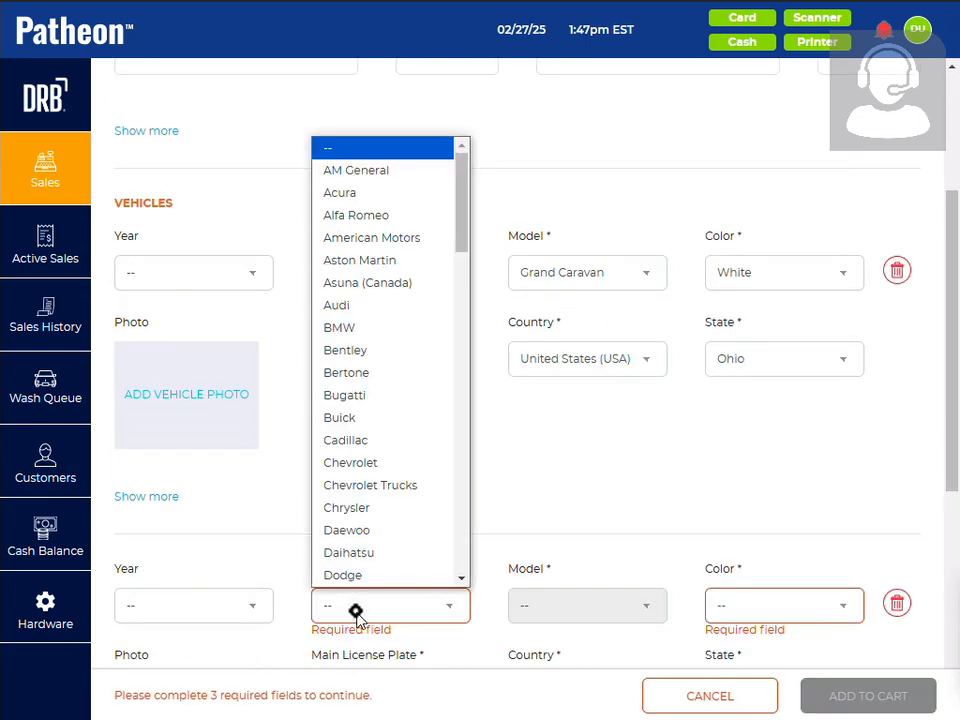
pyautogui.click(343, 549)
pyautogui.click(606, 609)
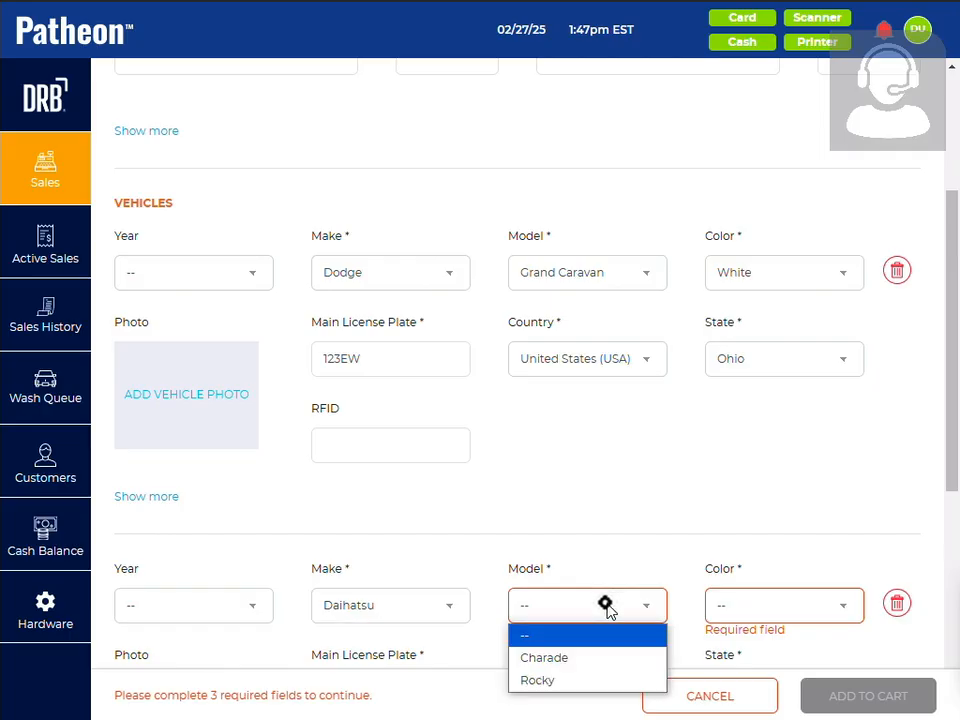
pyautogui.click(573, 660)
pyautogui.click(788, 612)
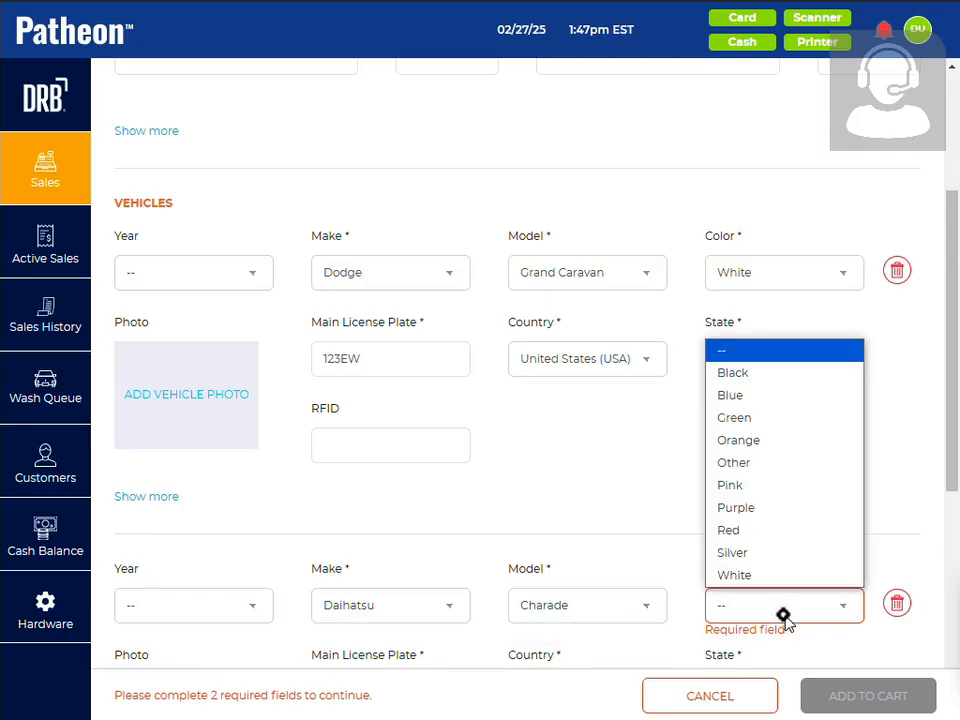
pyautogui.click(763, 574)
pyautogui.scroll(-5, 545, 518)
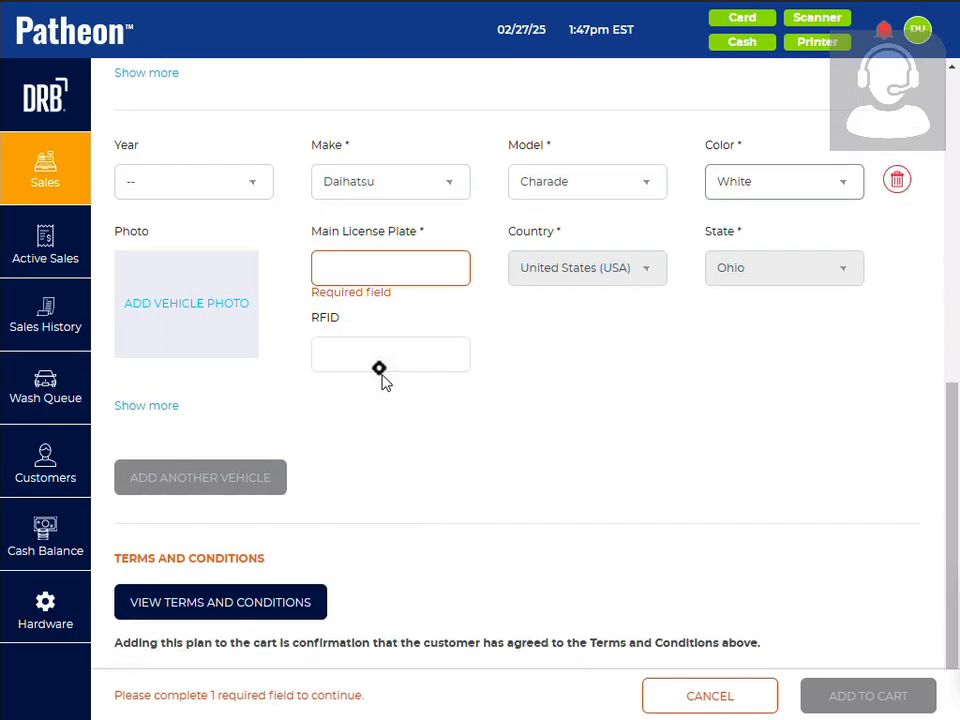
pyautogui.click(371, 274)
pyautogui.write('QWWE')
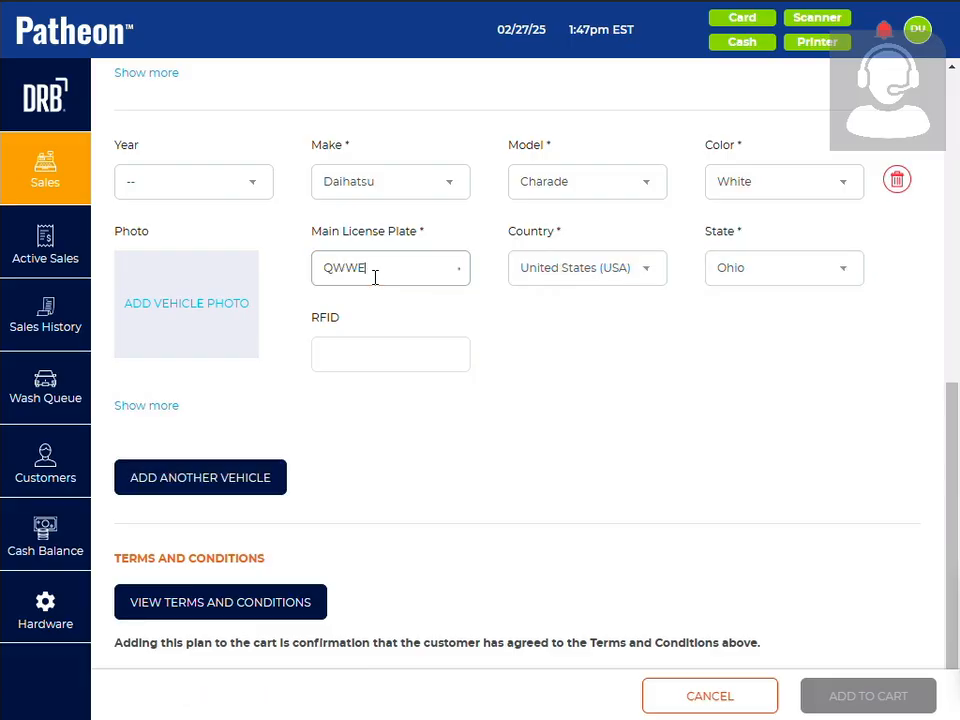
pyautogui.click(242, 484)
pyautogui.click(343, 516)
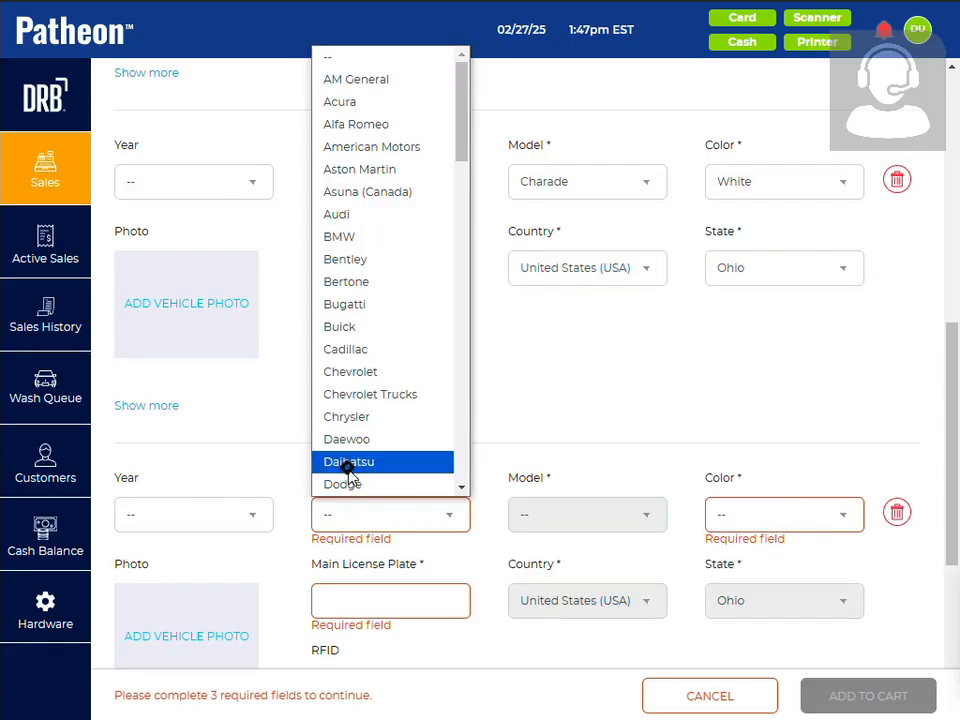
pyautogui.click(343, 463)
pyautogui.click(365, 371)
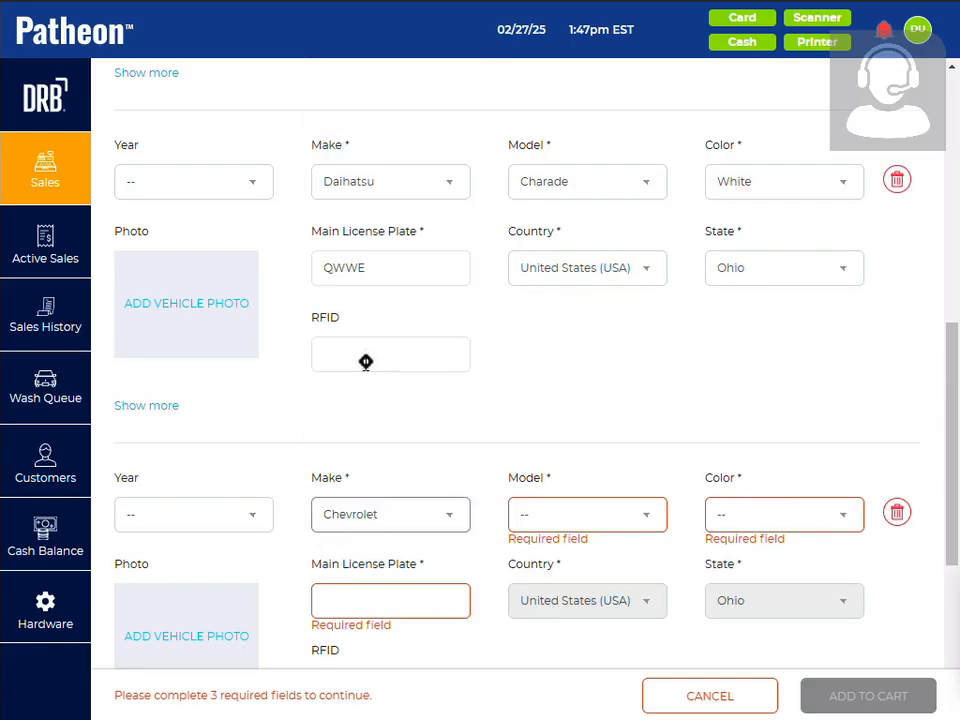
pyautogui.click(606, 514)
pyautogui.click(560, 420)
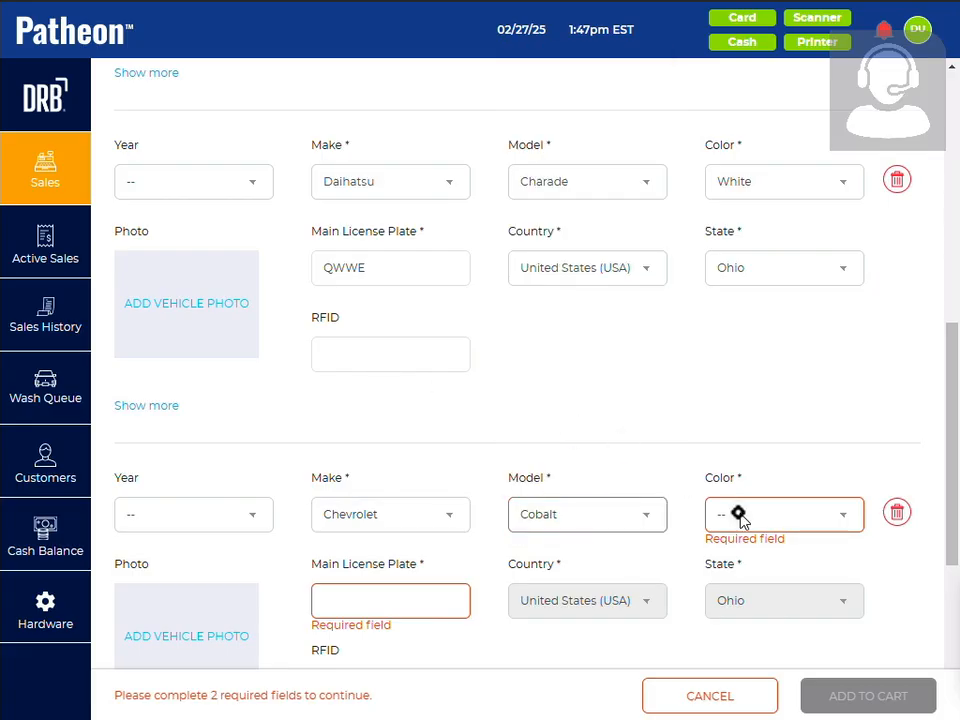
pyautogui.click(735, 514)
pyautogui.click(735, 484)
pyautogui.click(400, 593)
pyautogui.write('ERIO54')
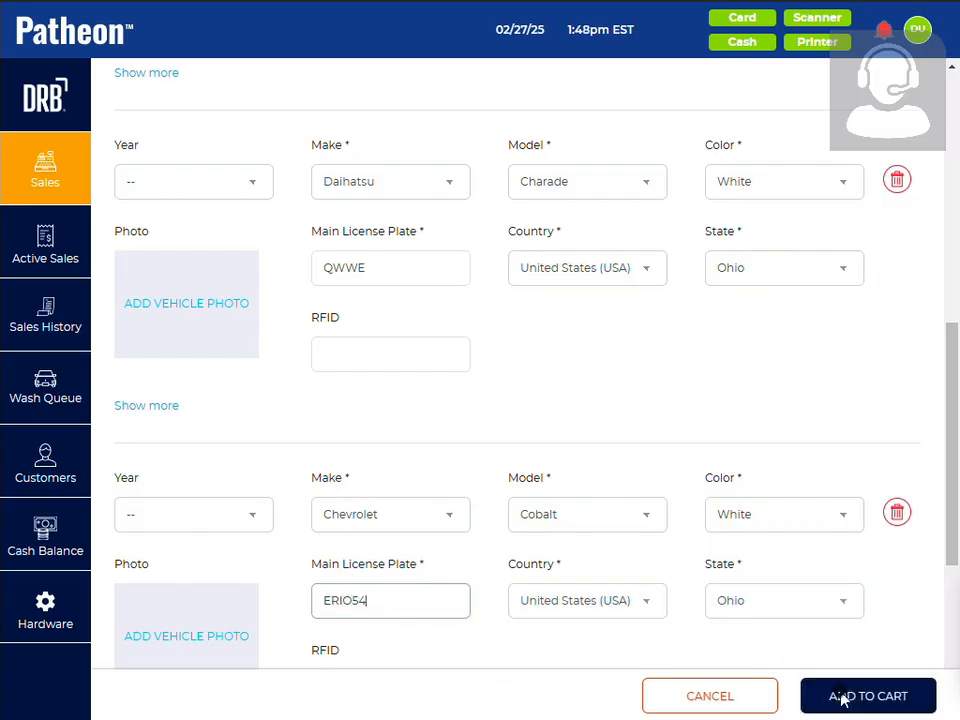
pyautogui.click(850, 692)
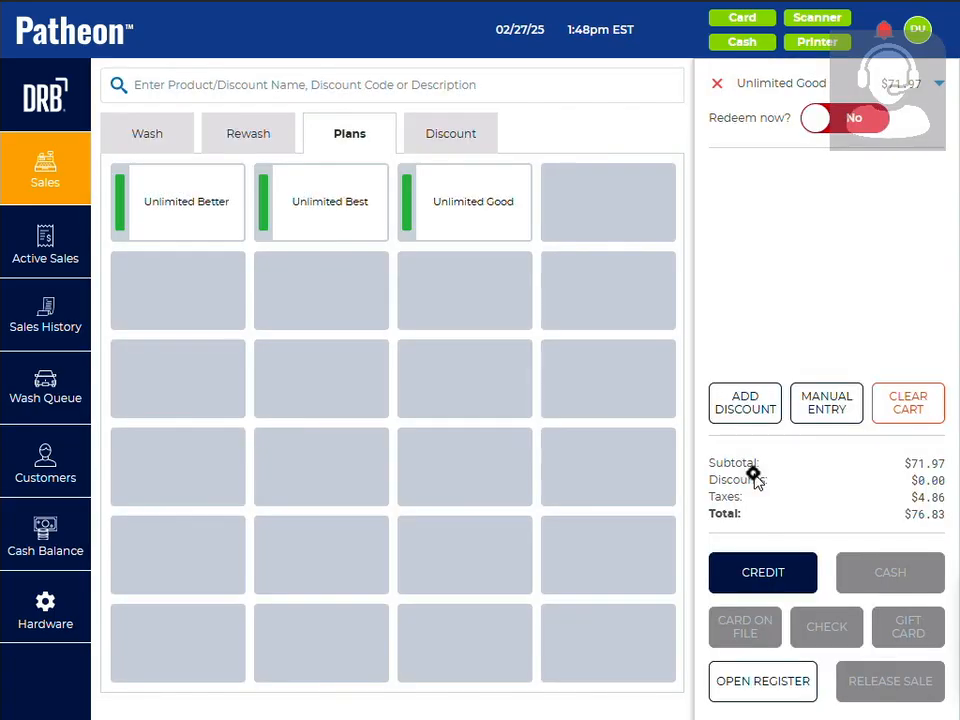
# Take a credit payment for the Unlimited Good plan in the cart and dismiss the payment confirmation
pyautogui.click(763, 574)
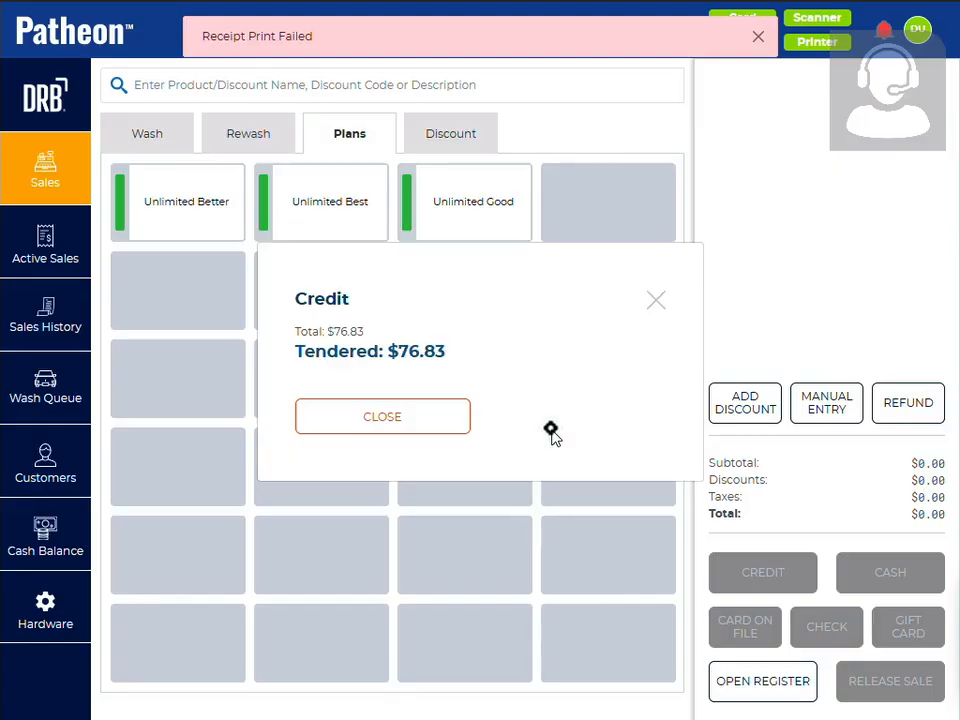
pyautogui.click(424, 420)
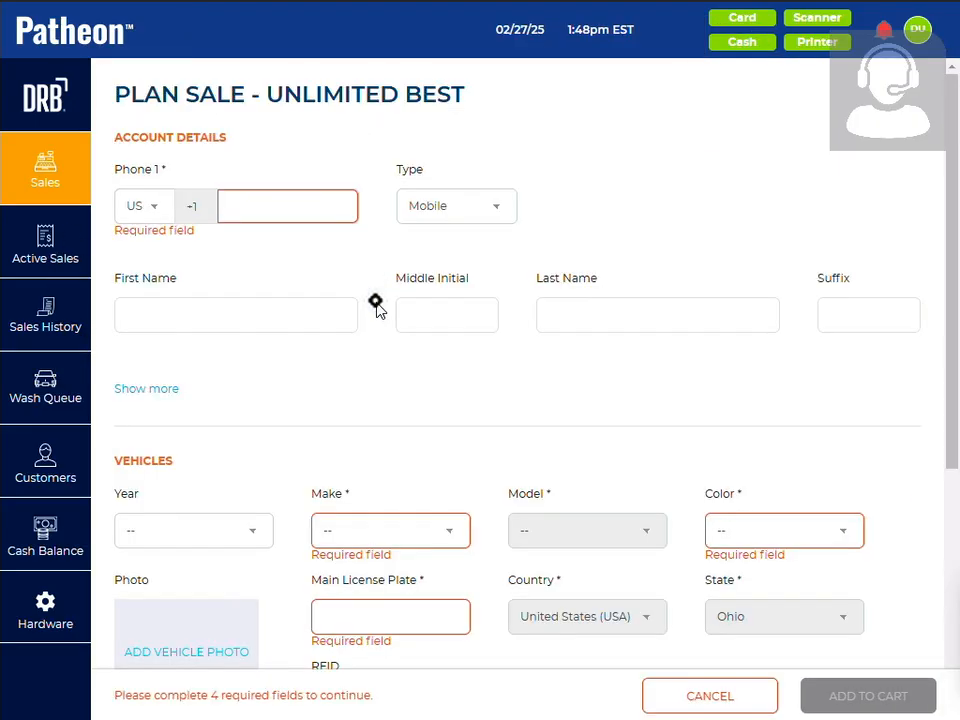
# Review the Unlimited Best plan sale form from the account details down to the terms and conditions
pyautogui.scroll(-3, 415, 442)
pyautogui.scroll(-2, 415, 442)
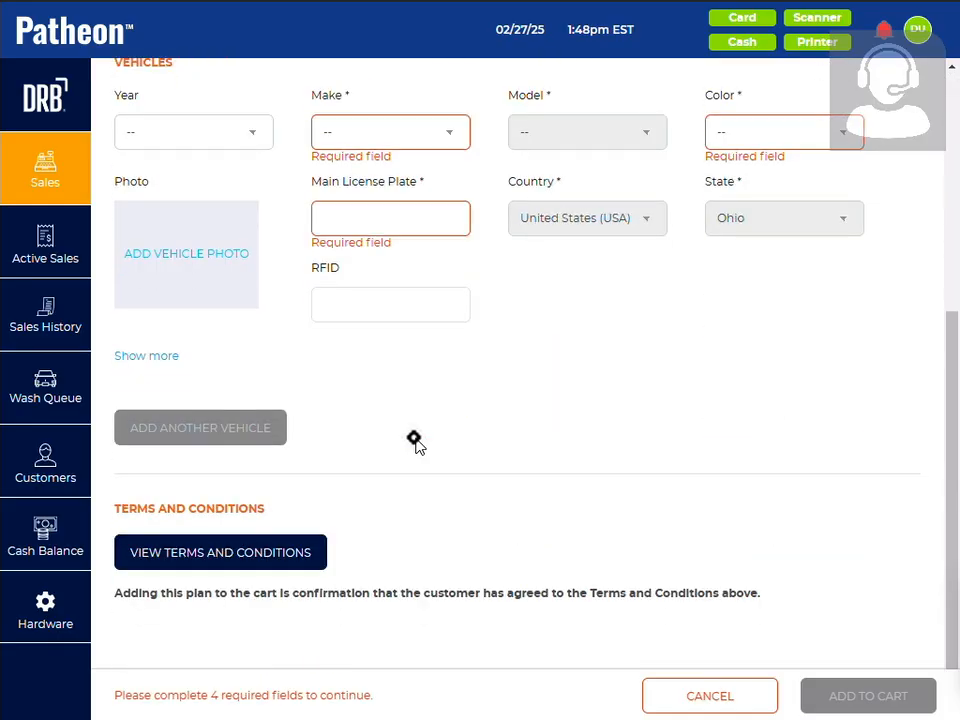
pyautogui.scroll(5, 415, 442)
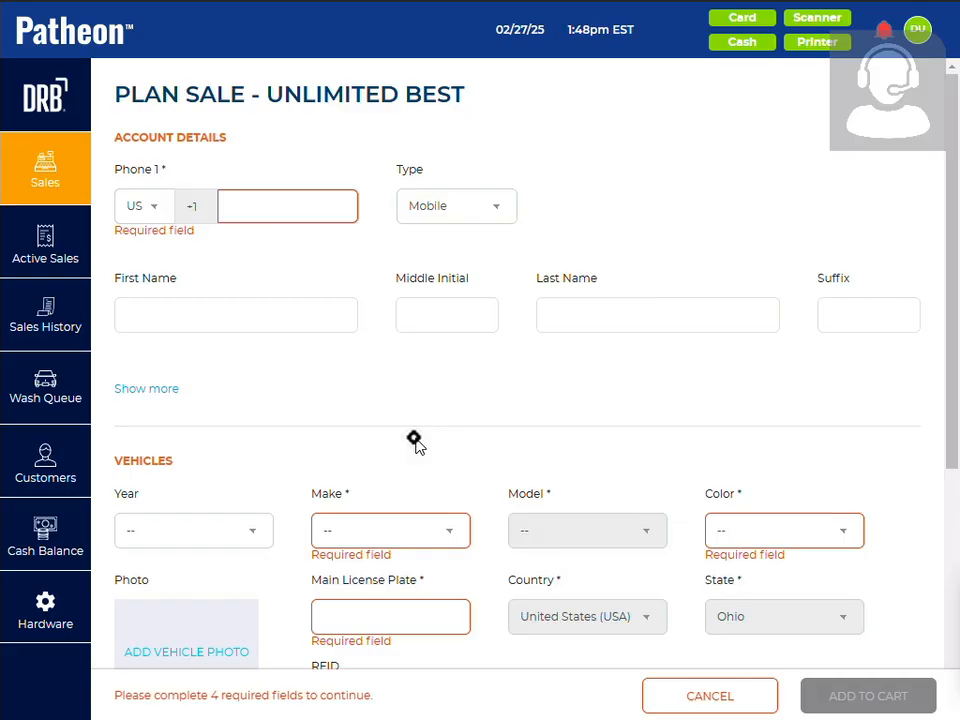
pyautogui.scroll(-4, 414, 440)
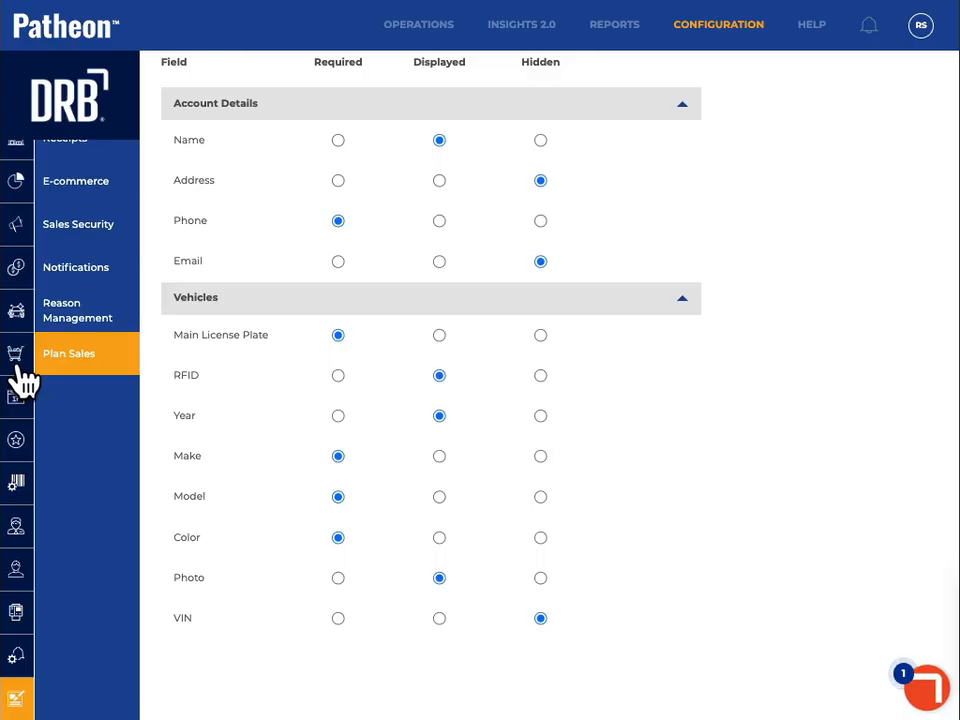
# In the Patheon configuration portal, duplicate the Unlimited Best membership plan and name the copy Unl Best w/Sign
pyautogui.click(18, 366)
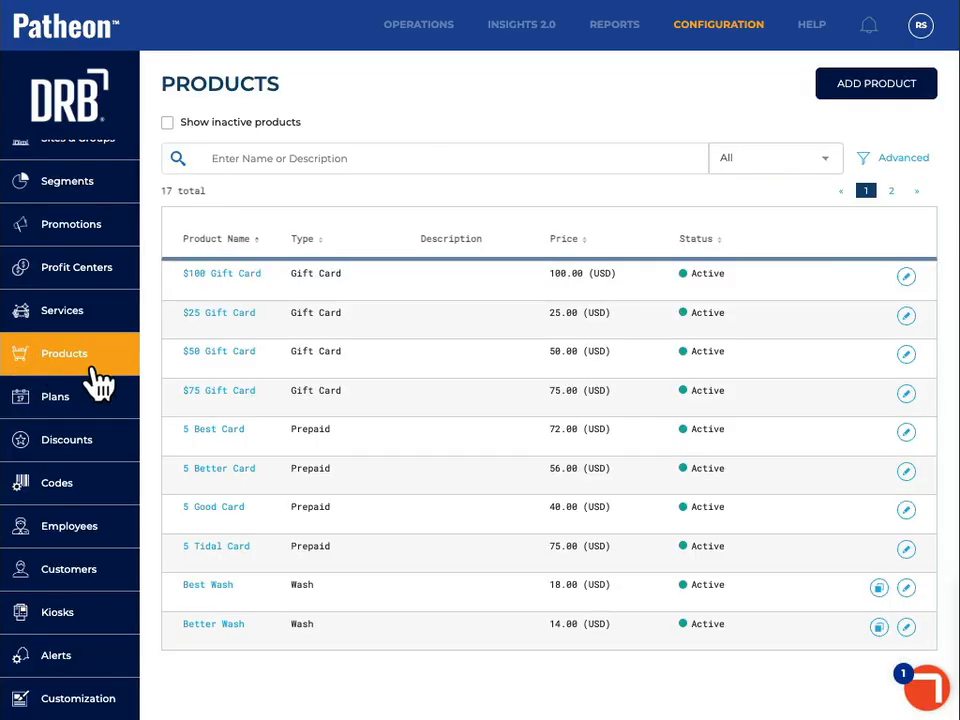
pyautogui.click(79, 406)
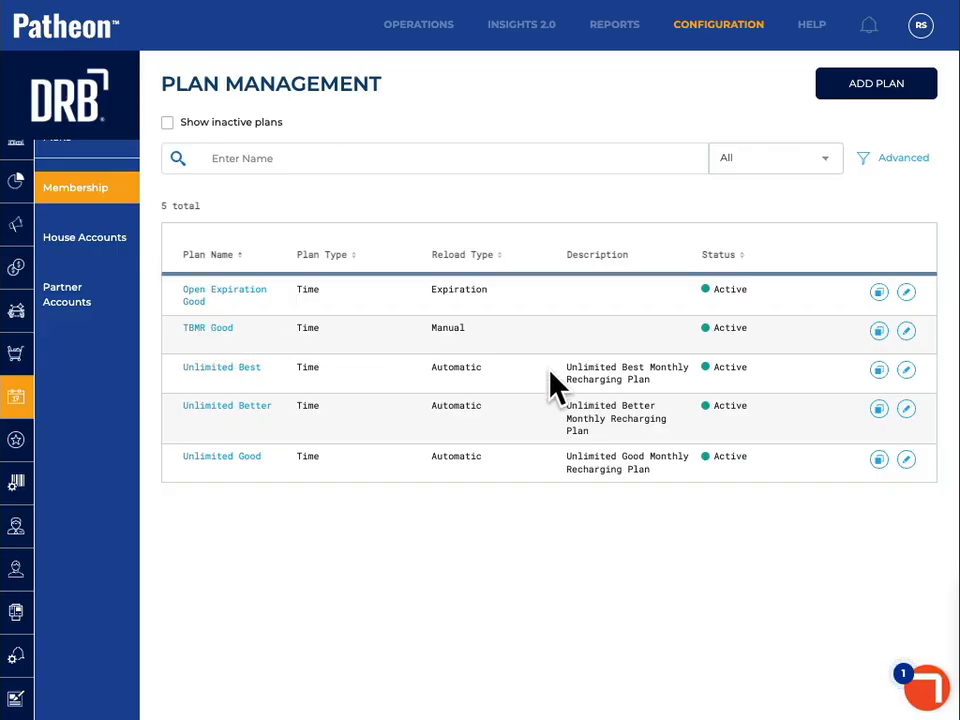
pyautogui.click(878, 371)
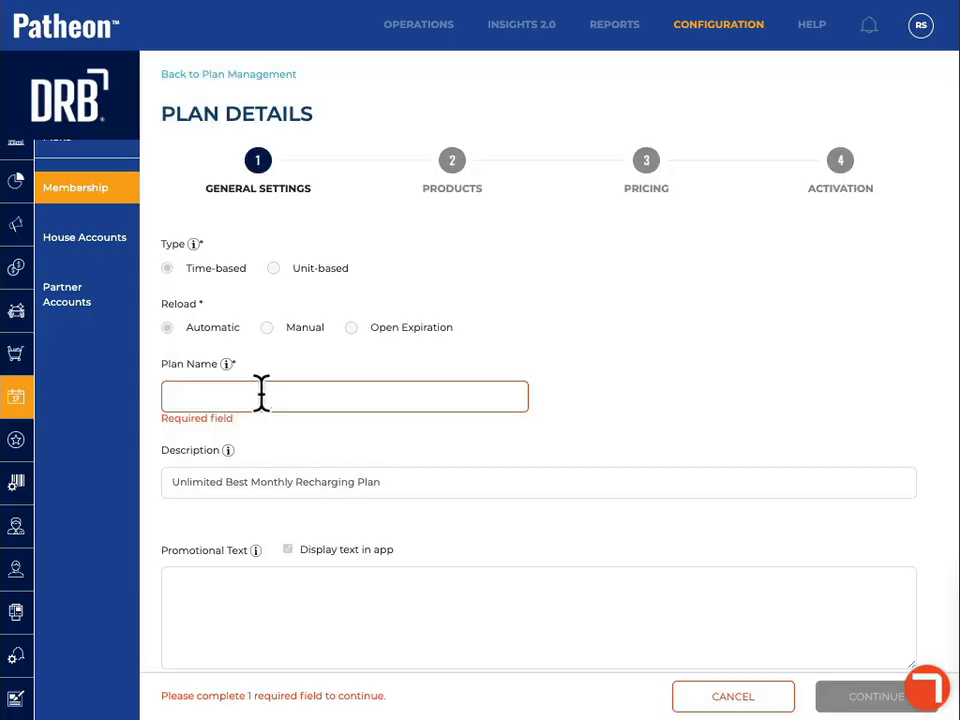
pyautogui.click(258, 398)
pyautogui.write('Unml')
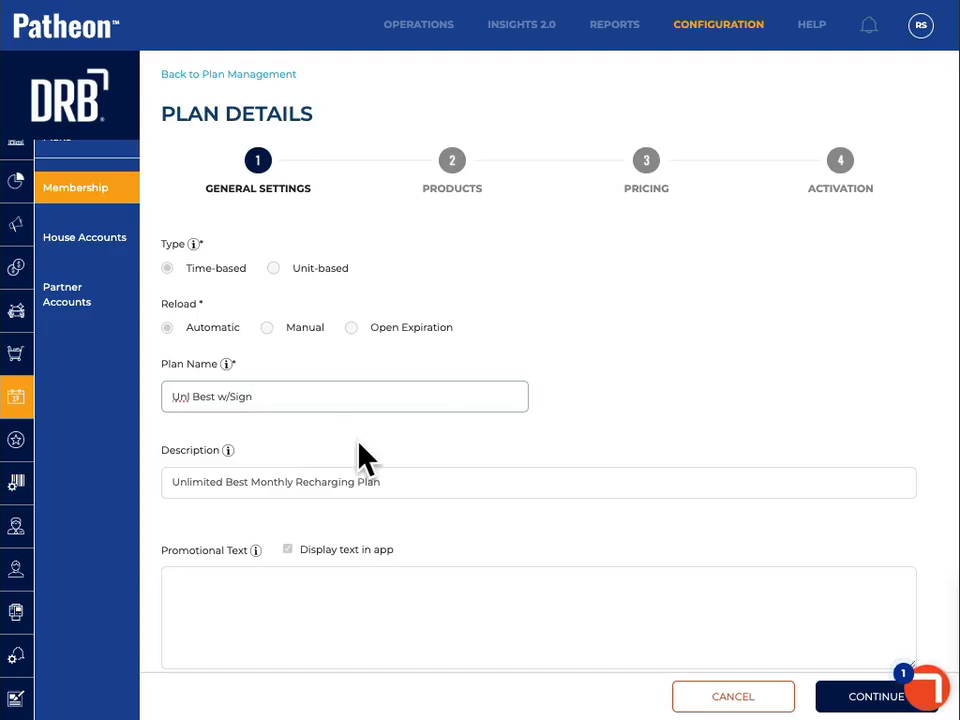
# Require a signature for the plan's terms and conditions
pyautogui.scroll(-7, 345, 440)
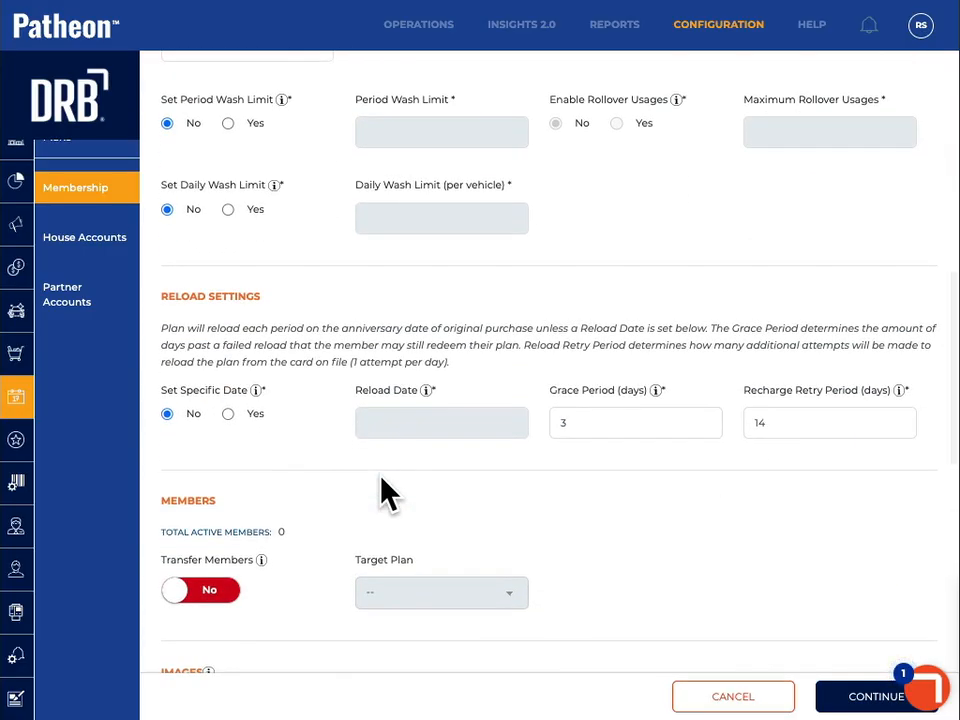
pyautogui.scroll(-3, 387, 492)
pyautogui.scroll(-2, 387, 492)
pyautogui.scroll(-5, 489, 546)
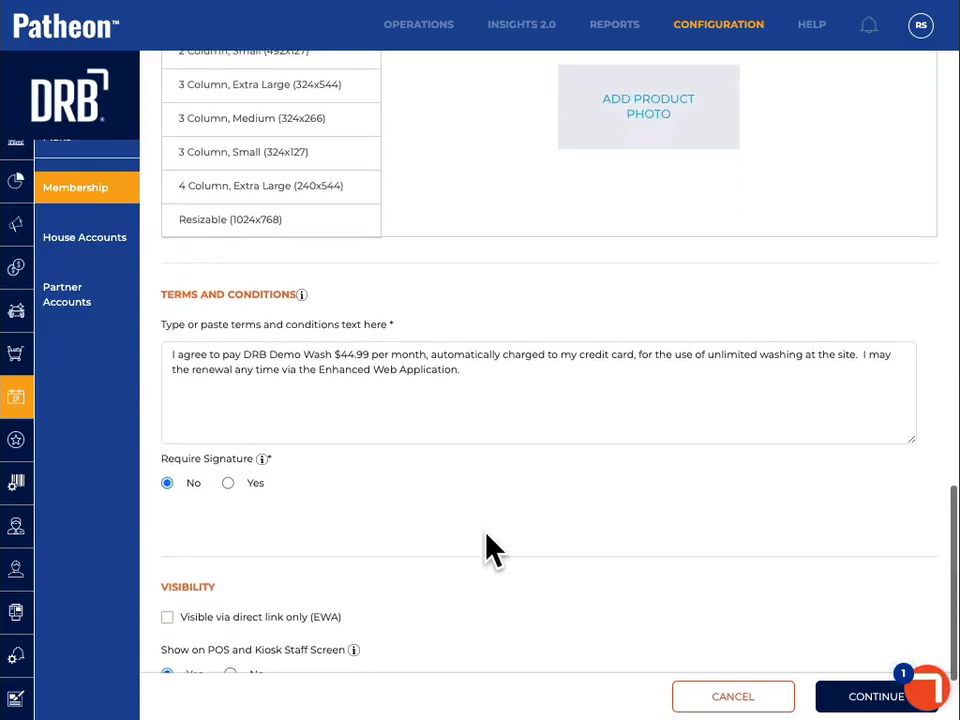
pyautogui.click(228, 472)
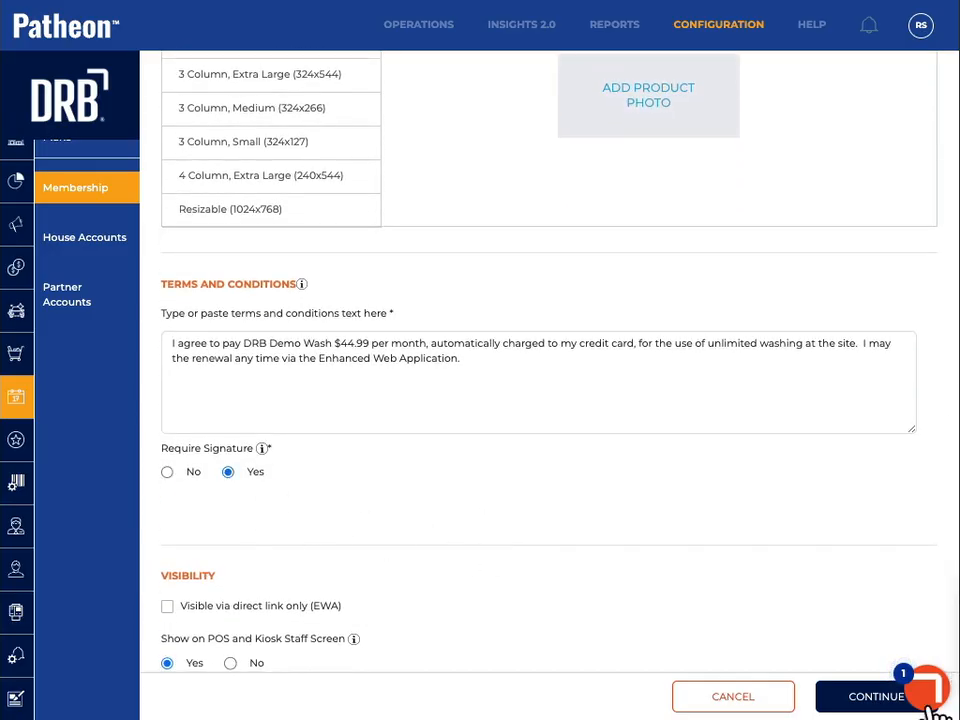
# Keep the plan's product and pricing settings, activate it for DRB Training Demo Site 1, and save it
pyautogui.click(853, 696)
pyautogui.click(856, 698)
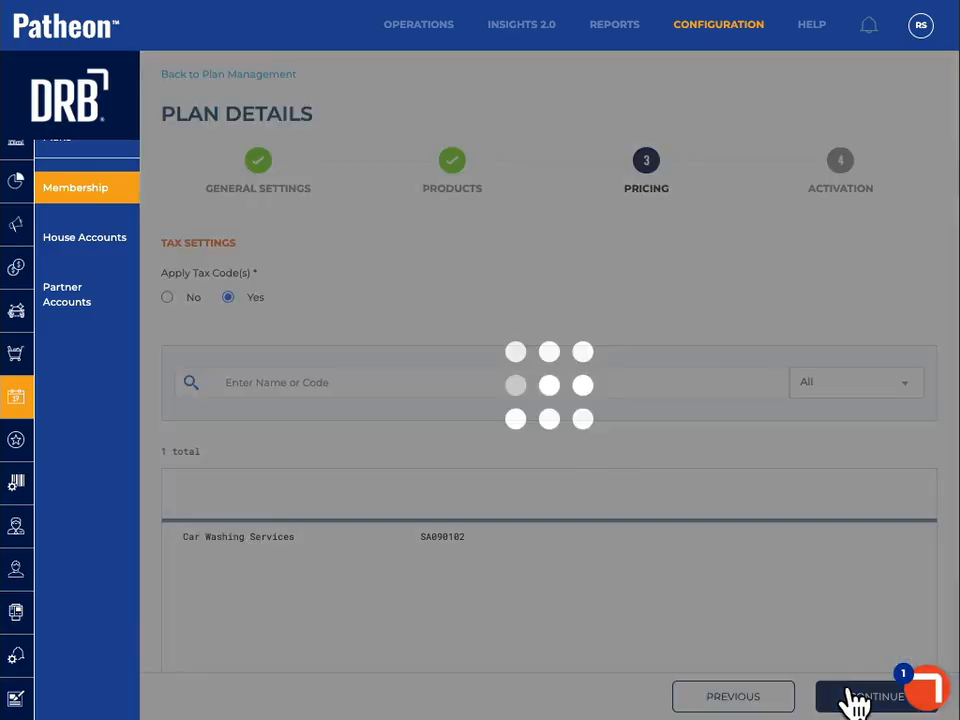
pyautogui.click(855, 698)
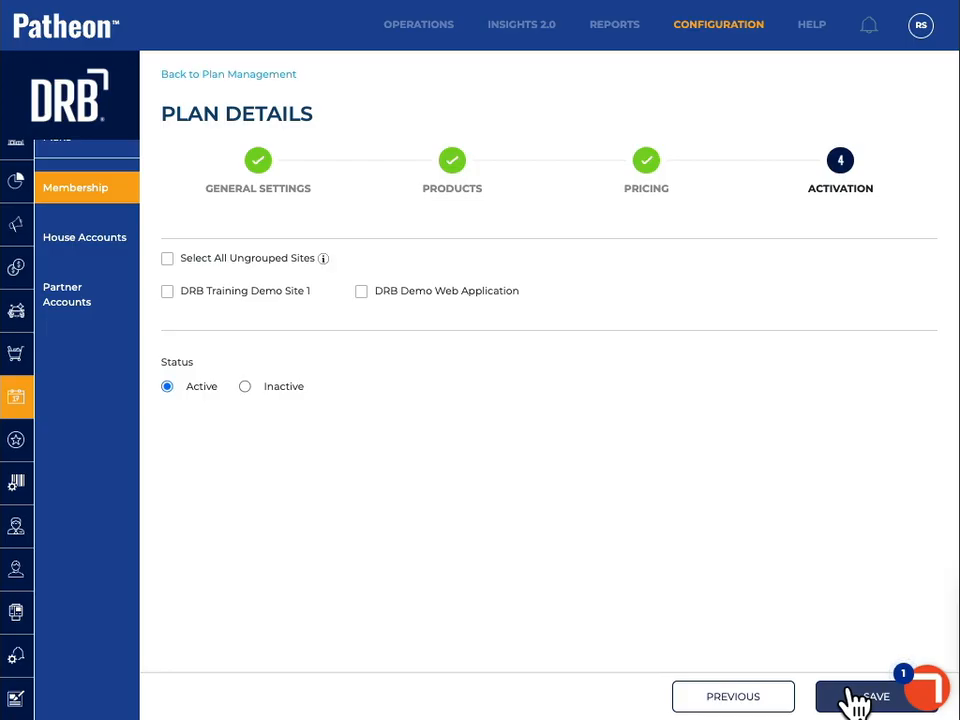
pyautogui.click(168, 292)
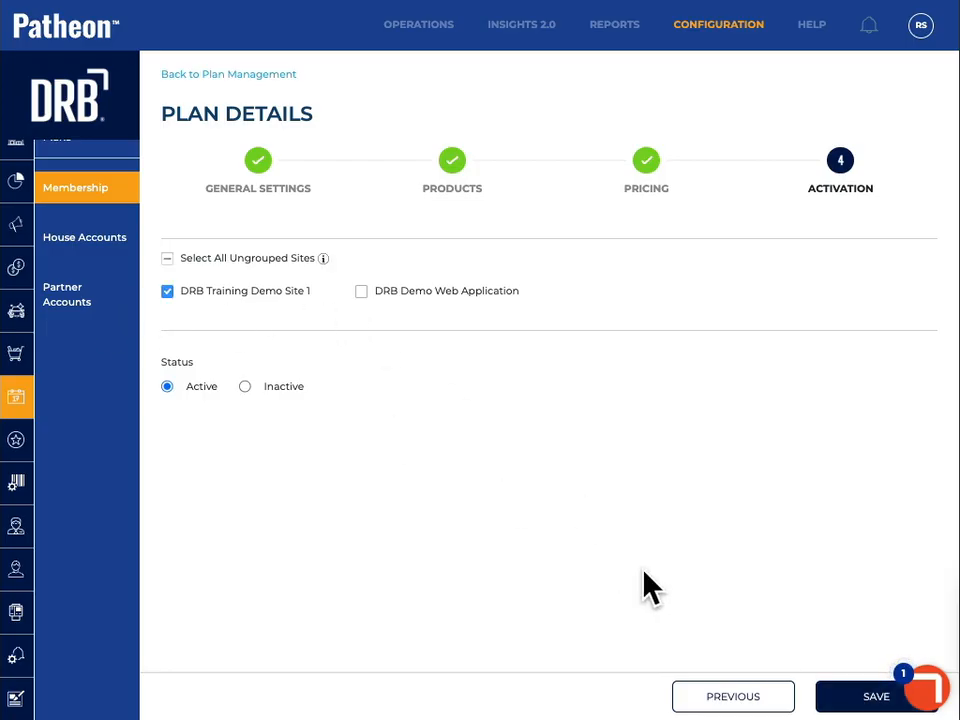
pyautogui.click(833, 697)
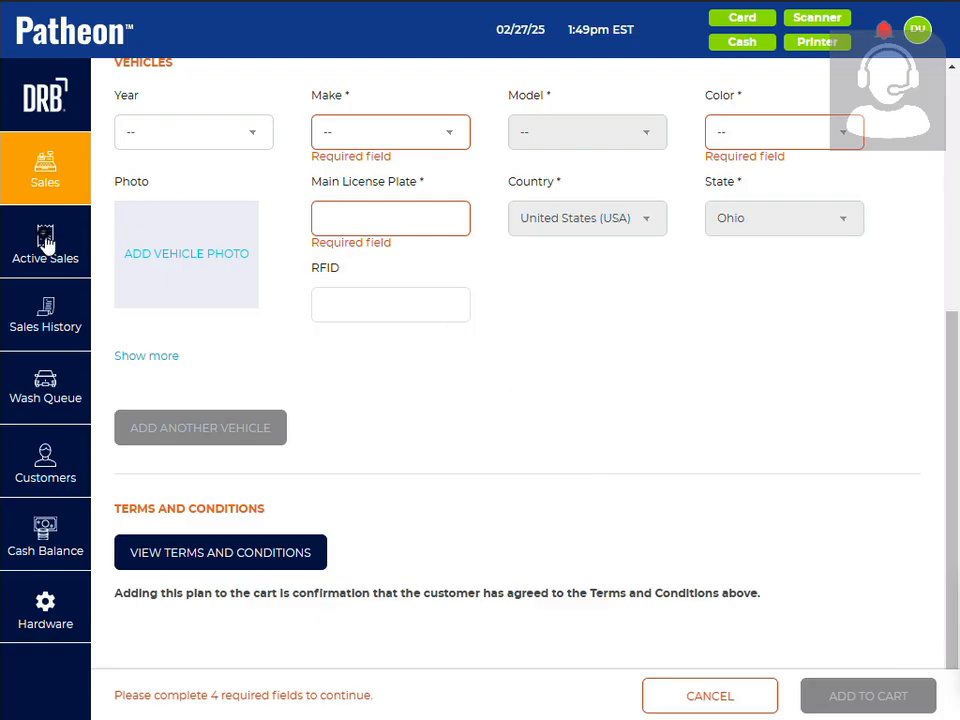
# Back at the point of sale, reload the sales screen, start a Unl Best w/Sign plan sale and enter the customer's phone number
pyautogui.click(45, 238)
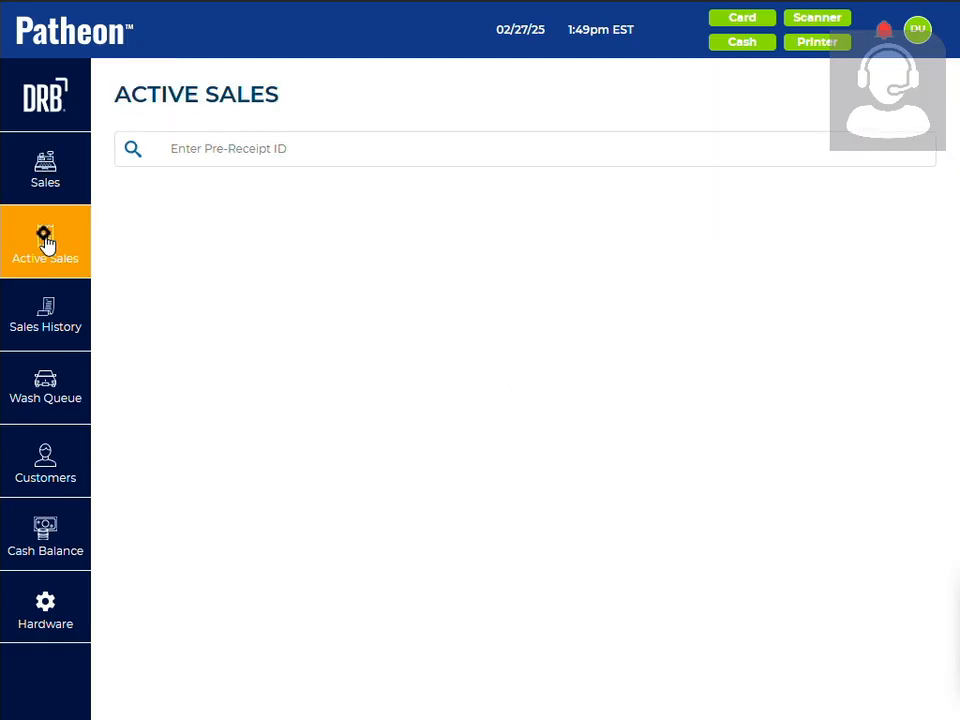
pyautogui.click(45, 180)
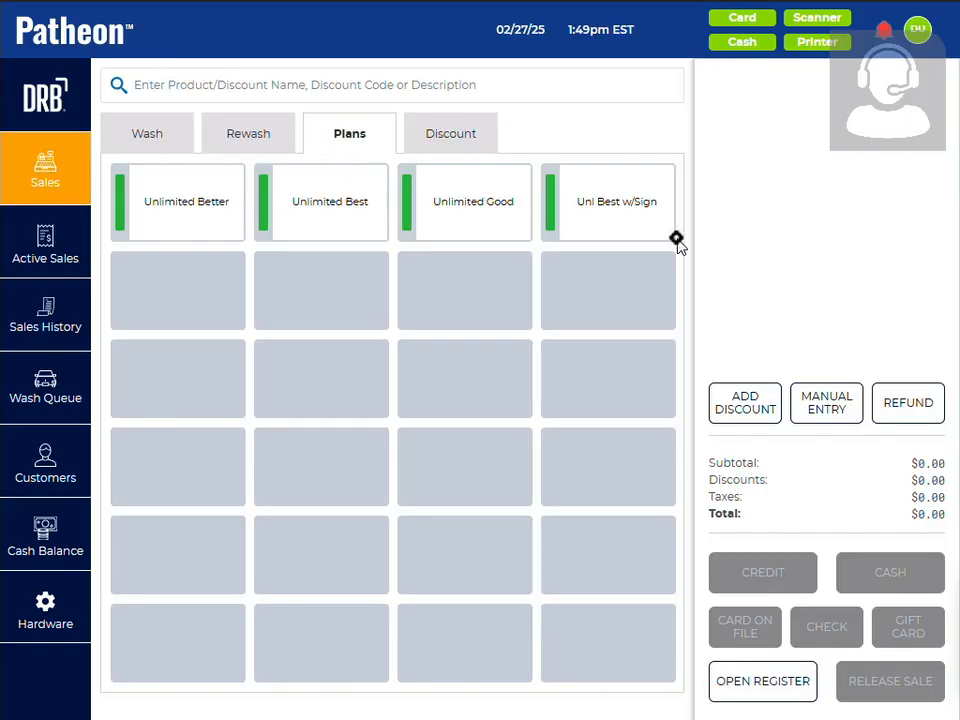
pyautogui.click(636, 215)
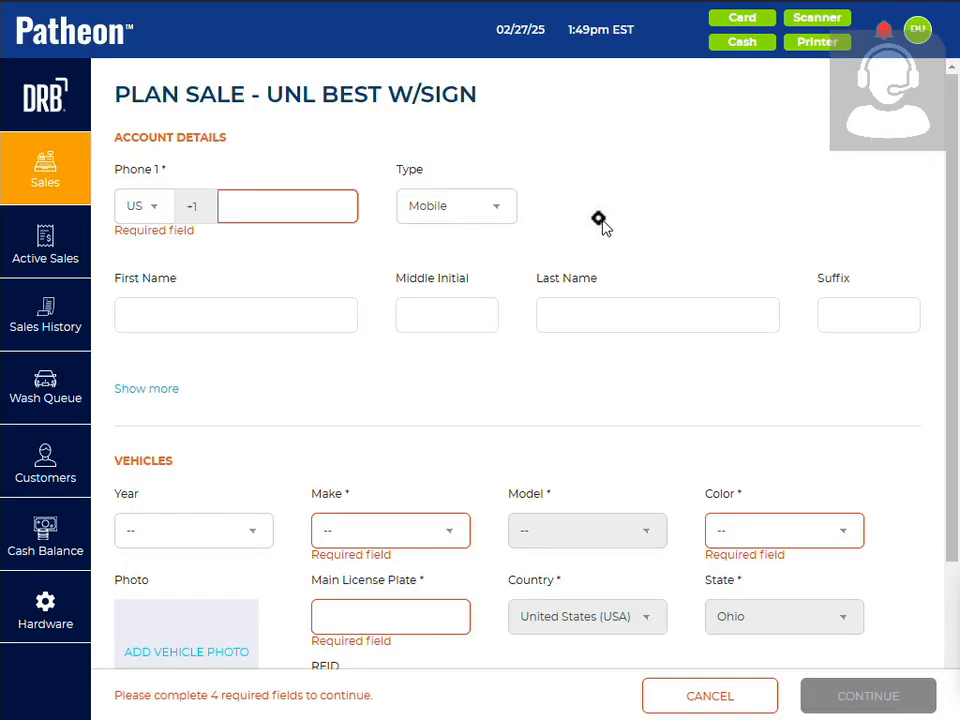
pyautogui.click(241, 202)
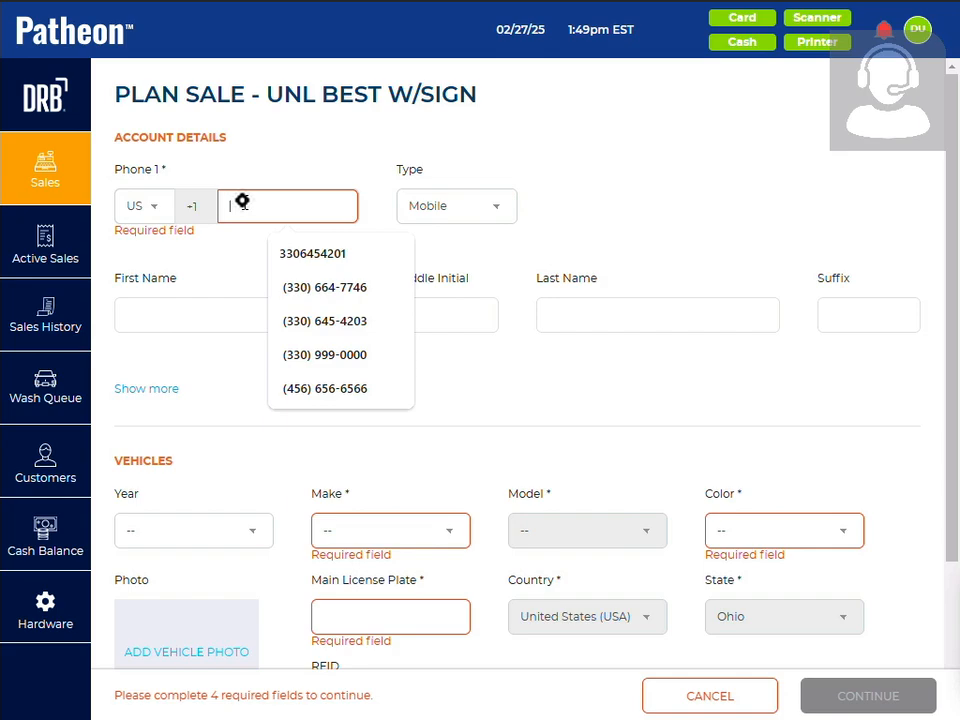
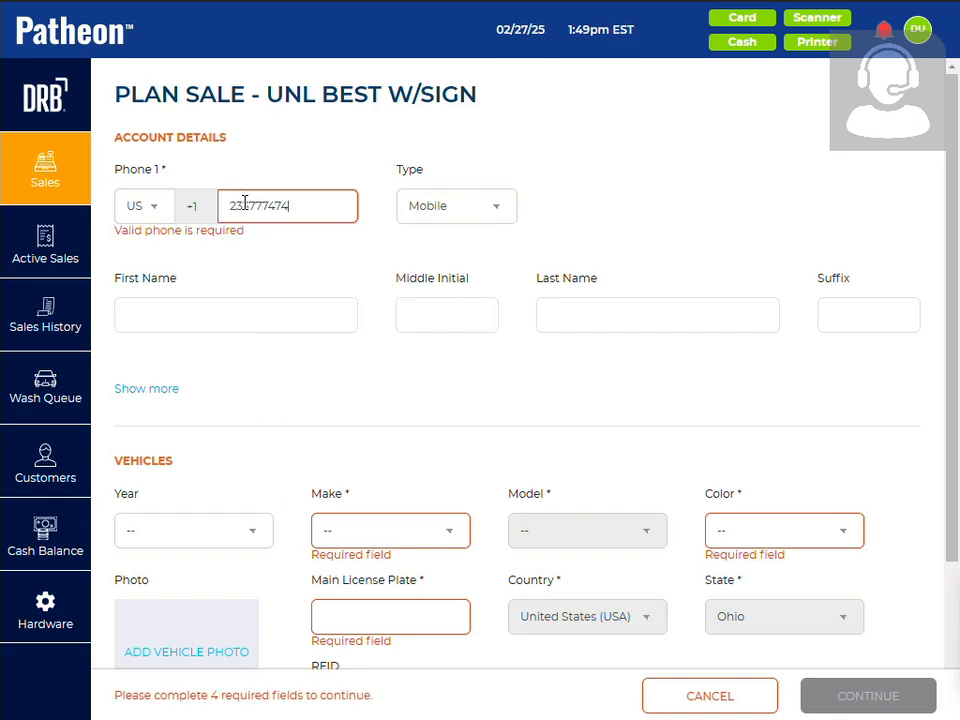
pyautogui.click(375, 540)
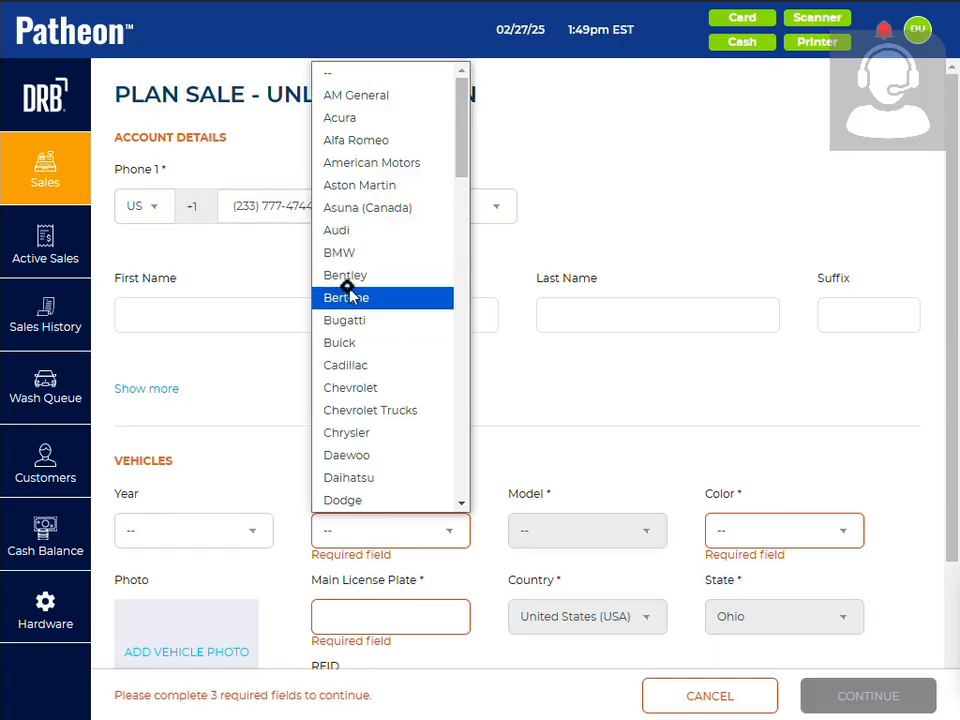
pyautogui.click(345, 276)
pyautogui.click(603, 514)
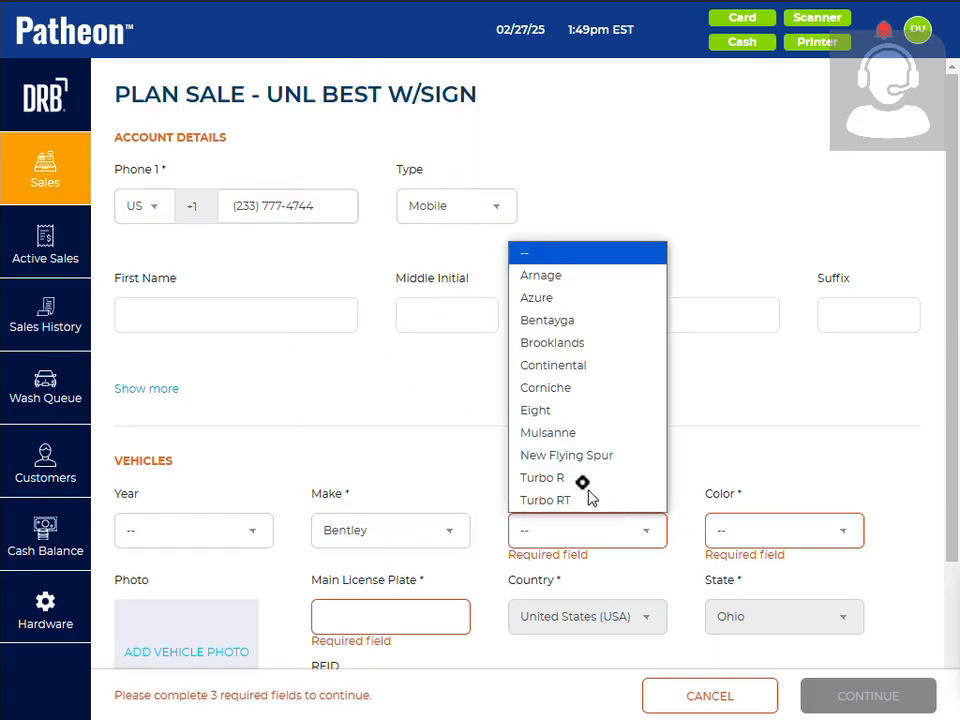
pyautogui.click(583, 478)
pyautogui.click(780, 540)
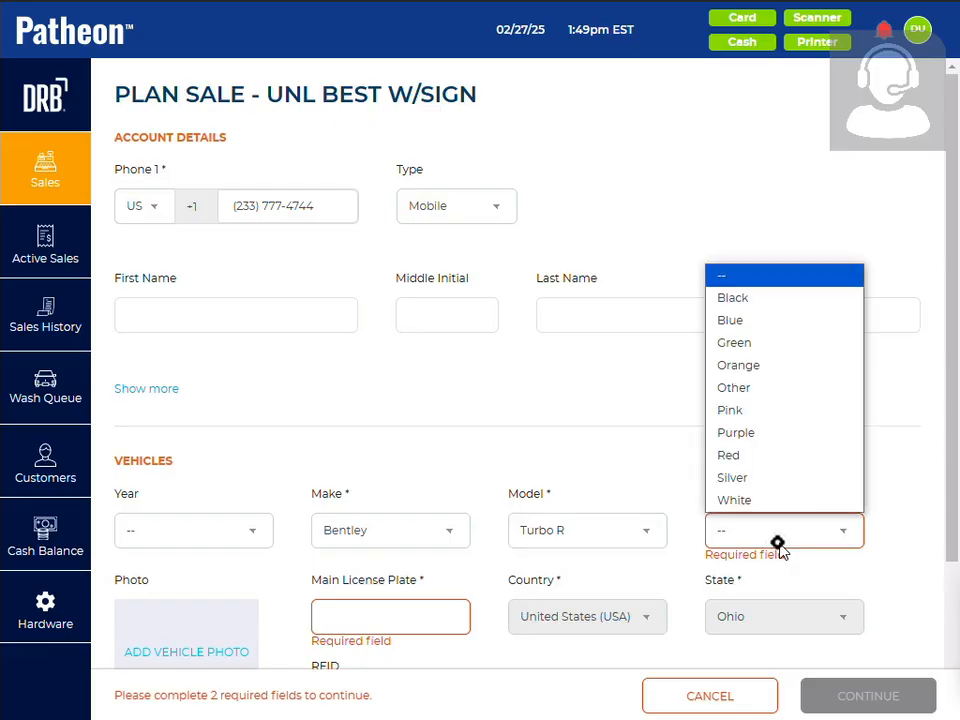
pyautogui.click(739, 479)
pyautogui.click(399, 618)
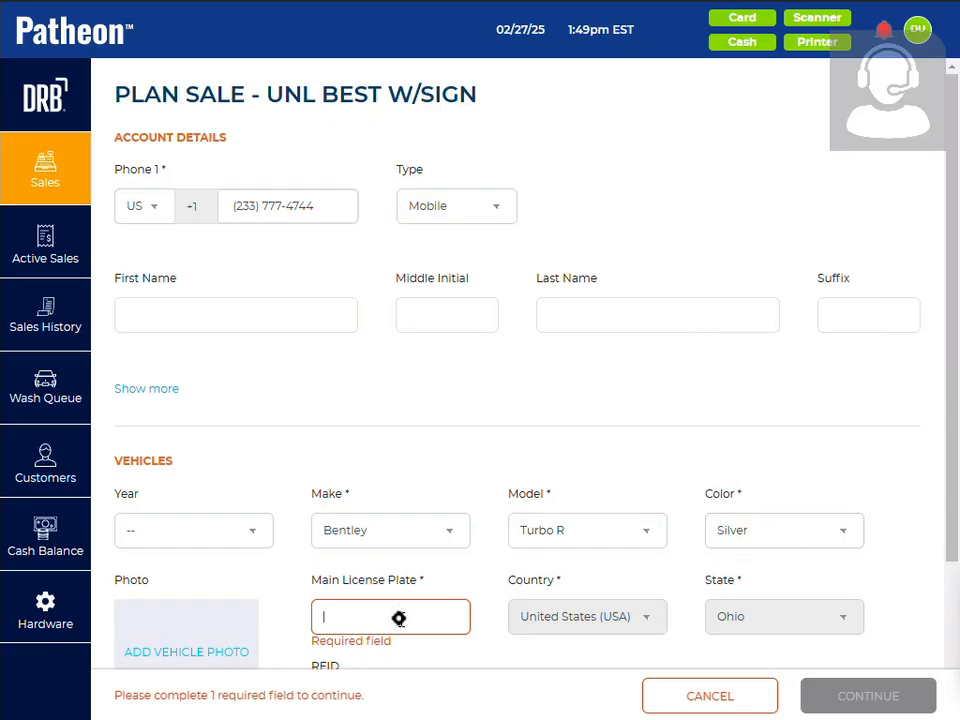
pyautogui.write('345RE')
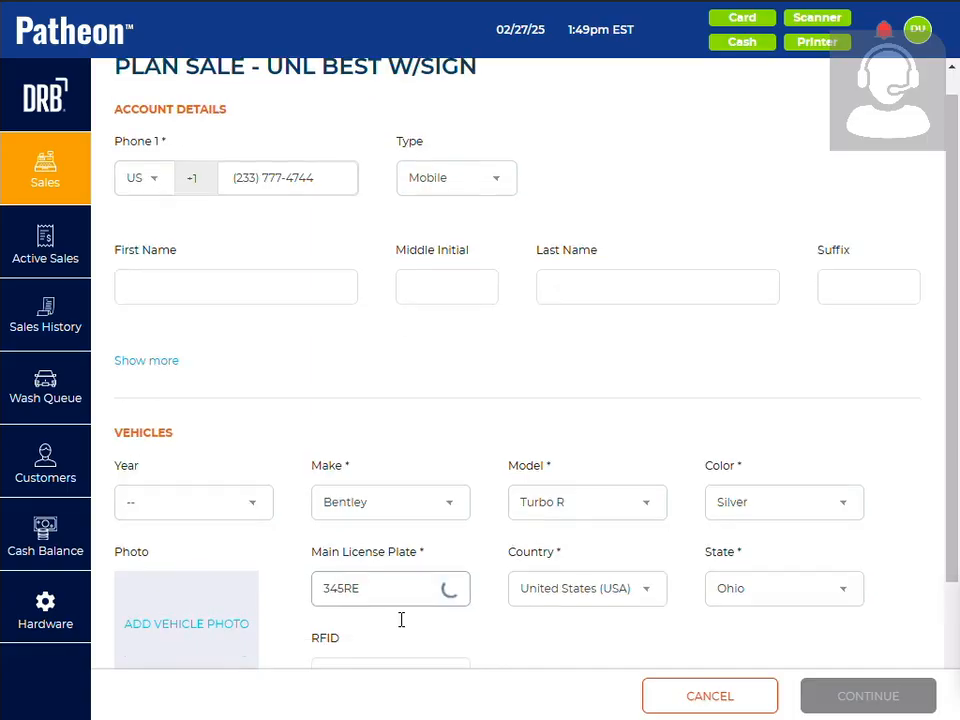
pyautogui.scroll(-3, 401, 620)
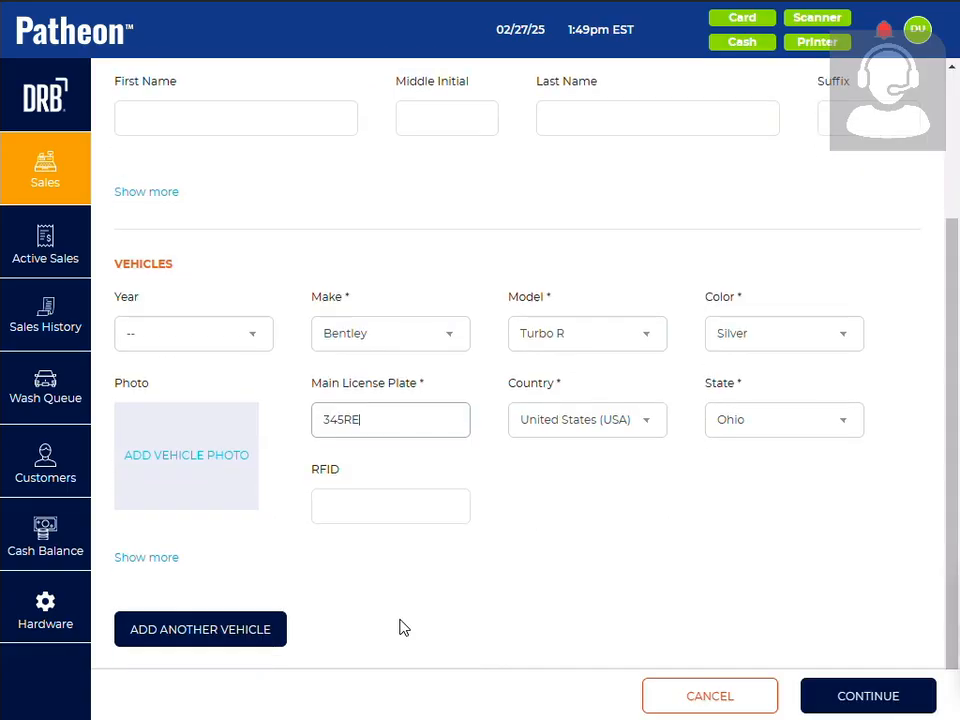
# Sign the terms and conditions with a handwritten signature and add the Unl Best w/Sign plan to the cart
pyautogui.click(822, 692)
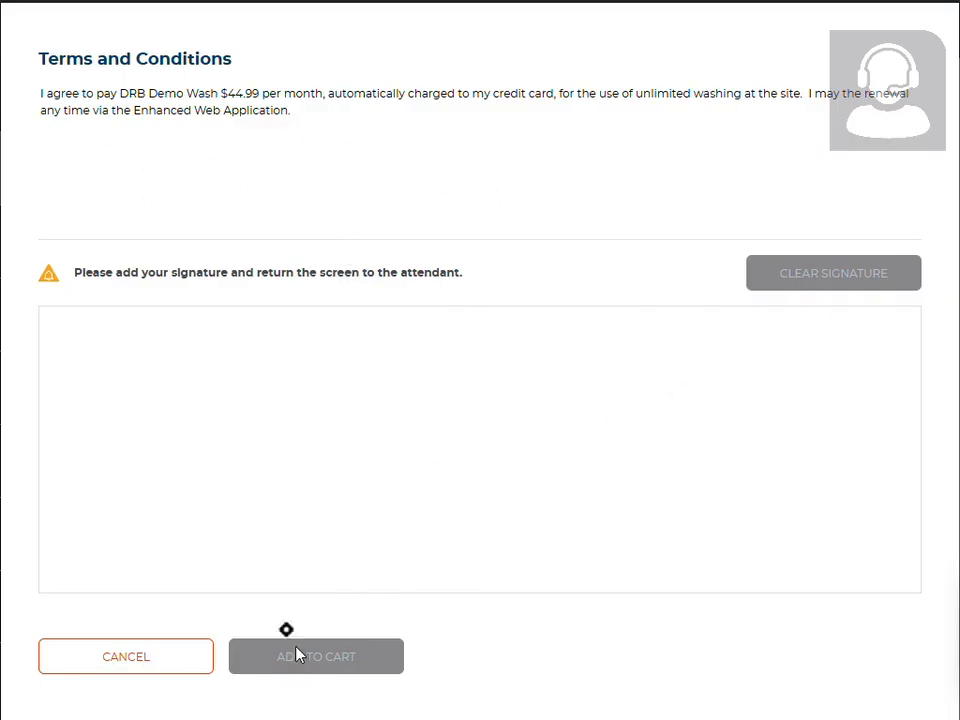
pyautogui.moveTo(154, 542)
pyautogui.mouseDown()
pyautogui.moveTo(343, 504)
pyautogui.moveTo(444, 435)
pyautogui.moveTo(537, 478)
pyautogui.moveTo(634, 396)
pyautogui.moveTo(843, 440)
pyautogui.mouseUp()
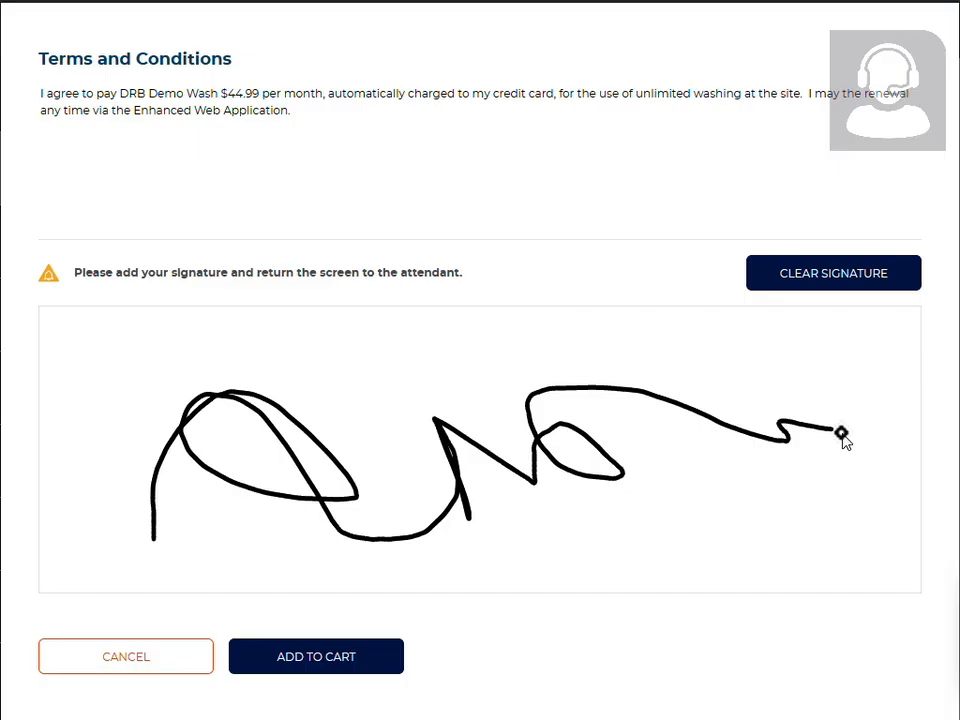
pyautogui.click(313, 675)
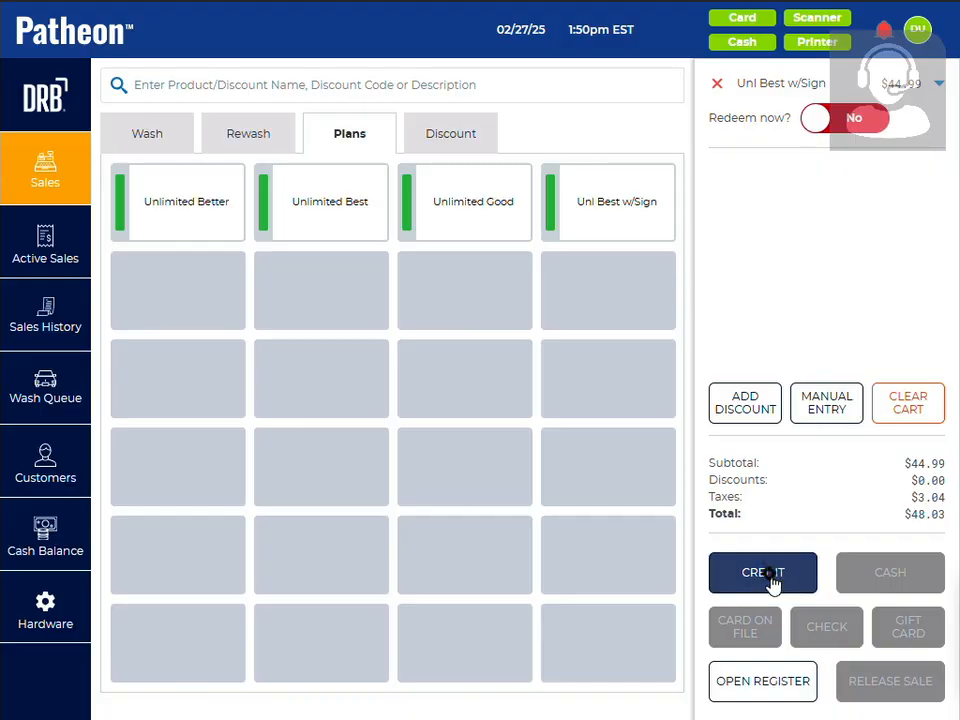
# Take a credit payment for the Unl Best w/Sign plan and close the payment dialog
pyautogui.click(771, 580)
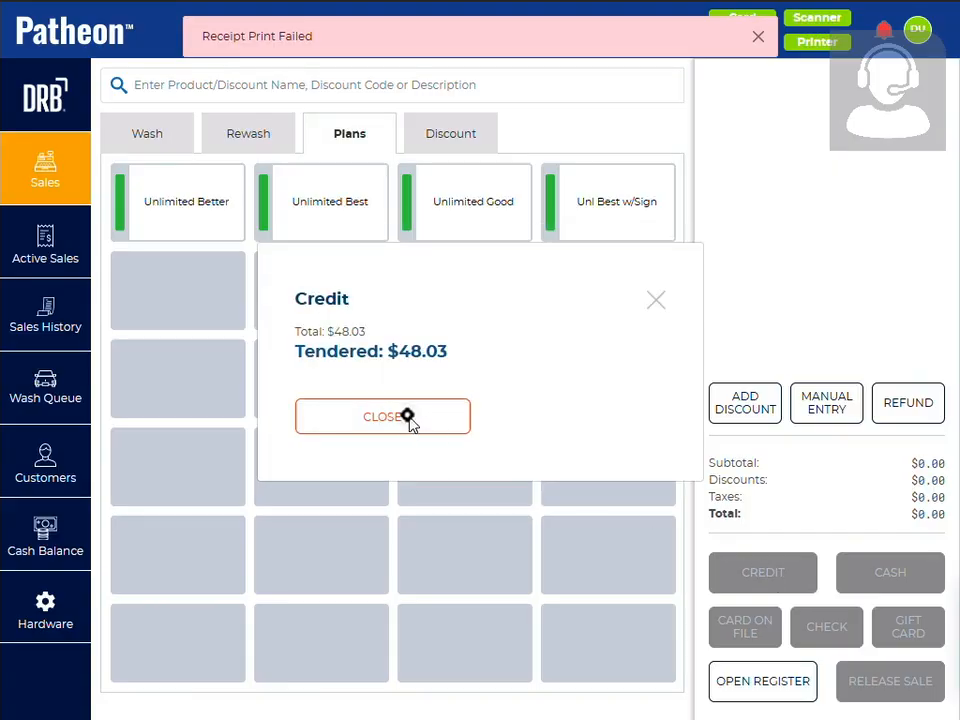
pyautogui.click(405, 417)
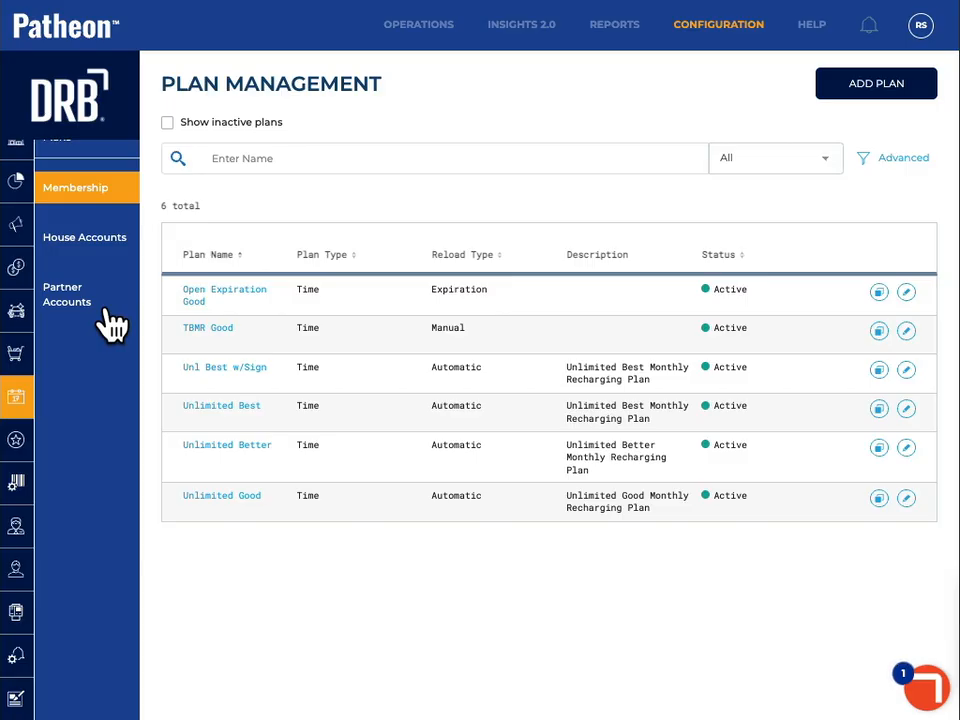
# Open the Plan Sales configuration and make the account's Name field required for desktop sales
pyautogui.click(16, 700)
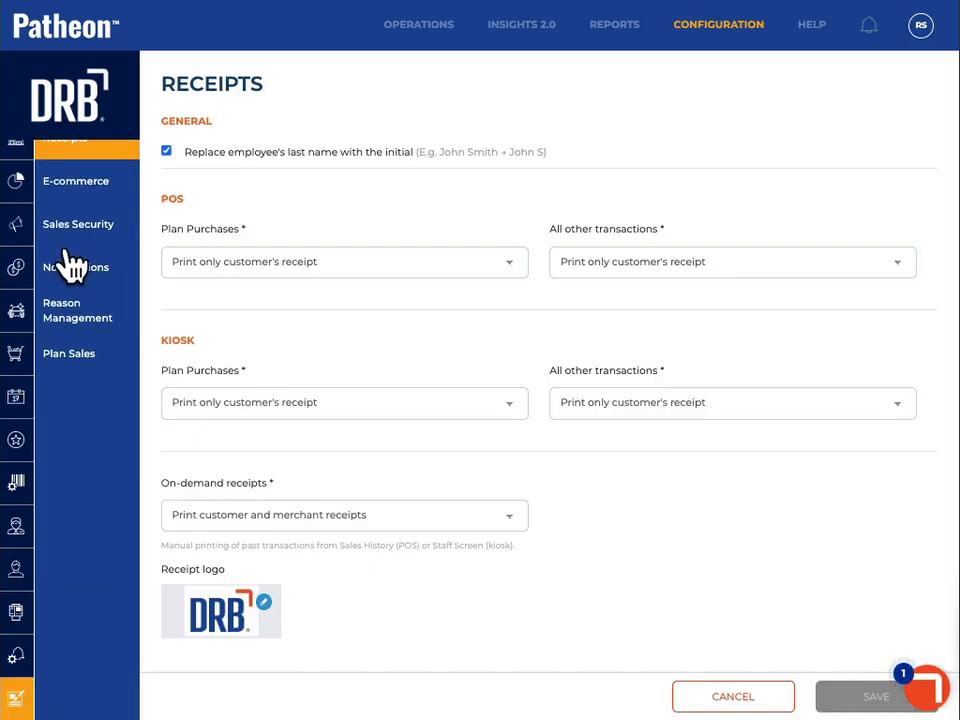
pyautogui.click(68, 357)
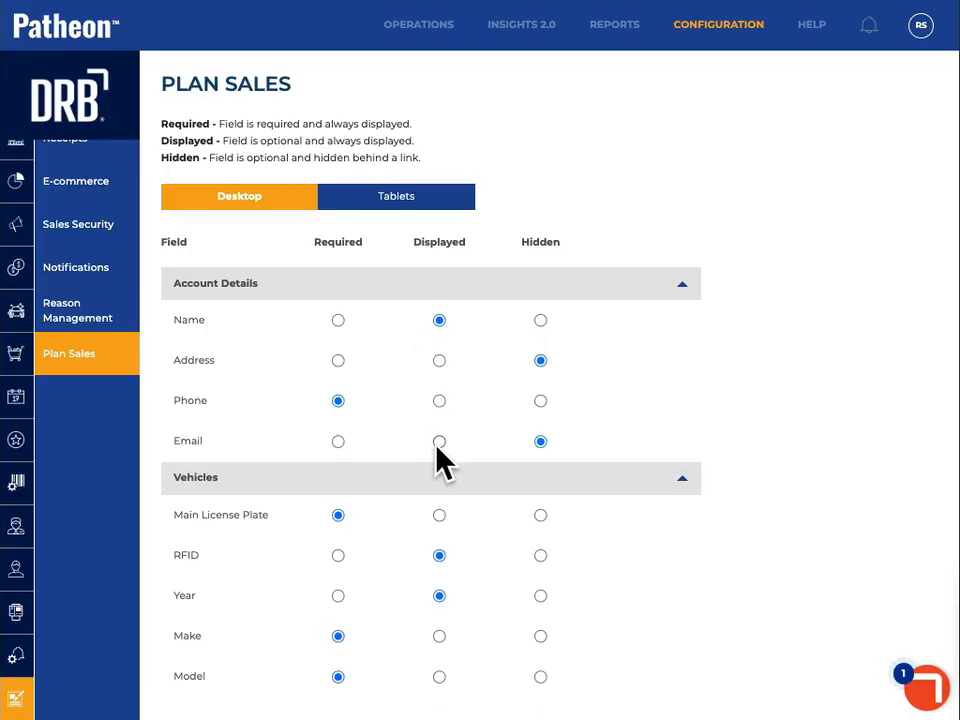
pyautogui.click(338, 320)
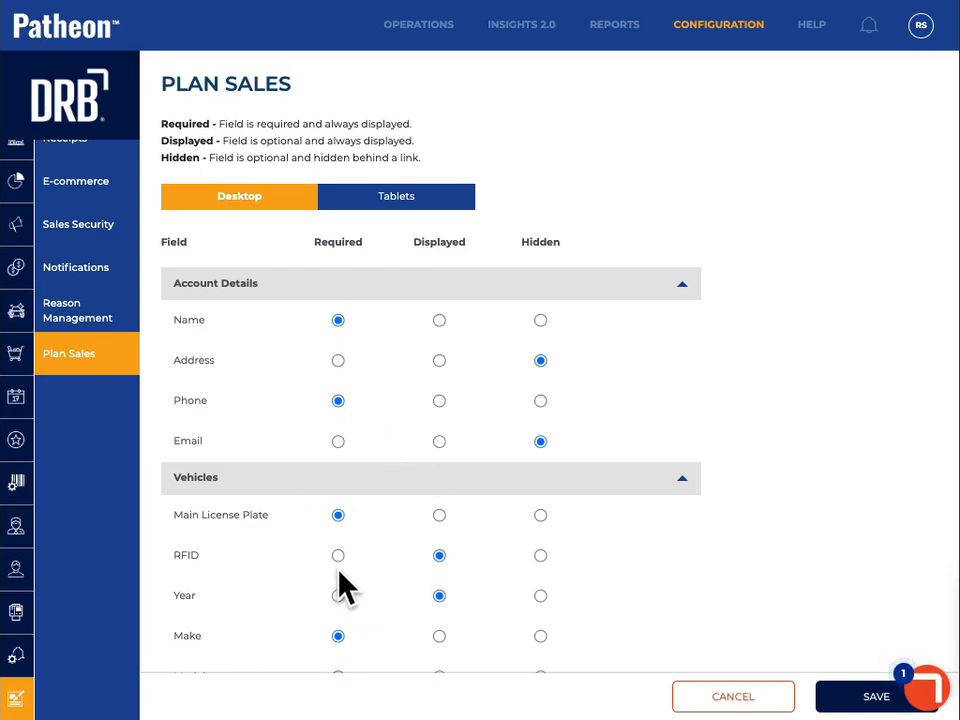
# Set the vehicle fields RFID, Year, Make and Model to hidden and save the Plan Sales configuration
pyautogui.scroll(-1, 424, 579)
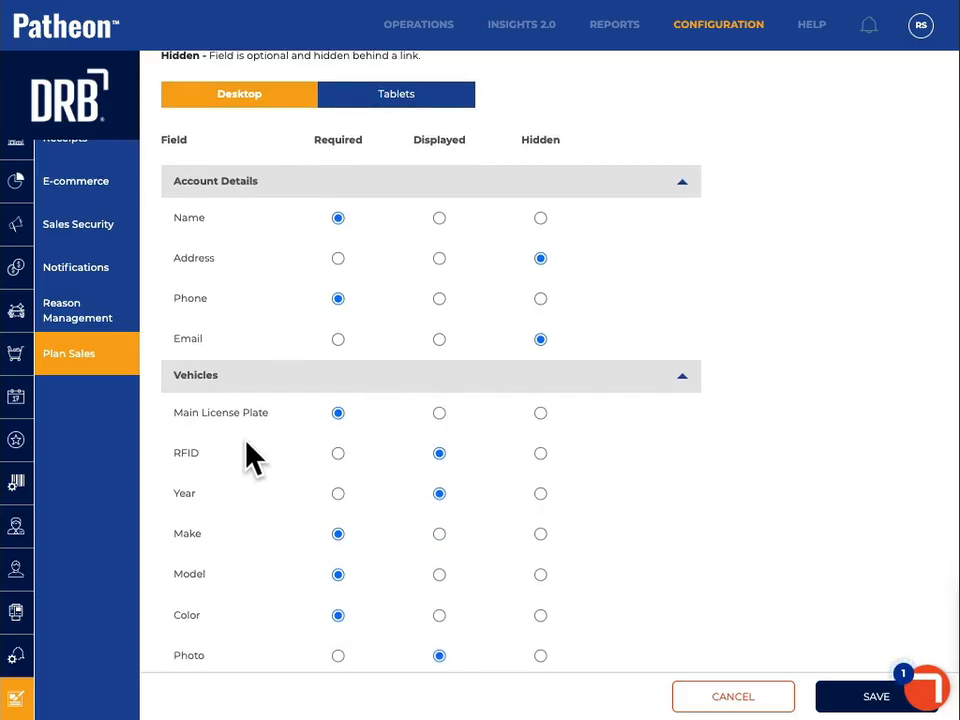
pyautogui.click(543, 456)
pyautogui.click(339, 494)
pyautogui.click(540, 493)
pyautogui.click(540, 533)
pyautogui.click(541, 572)
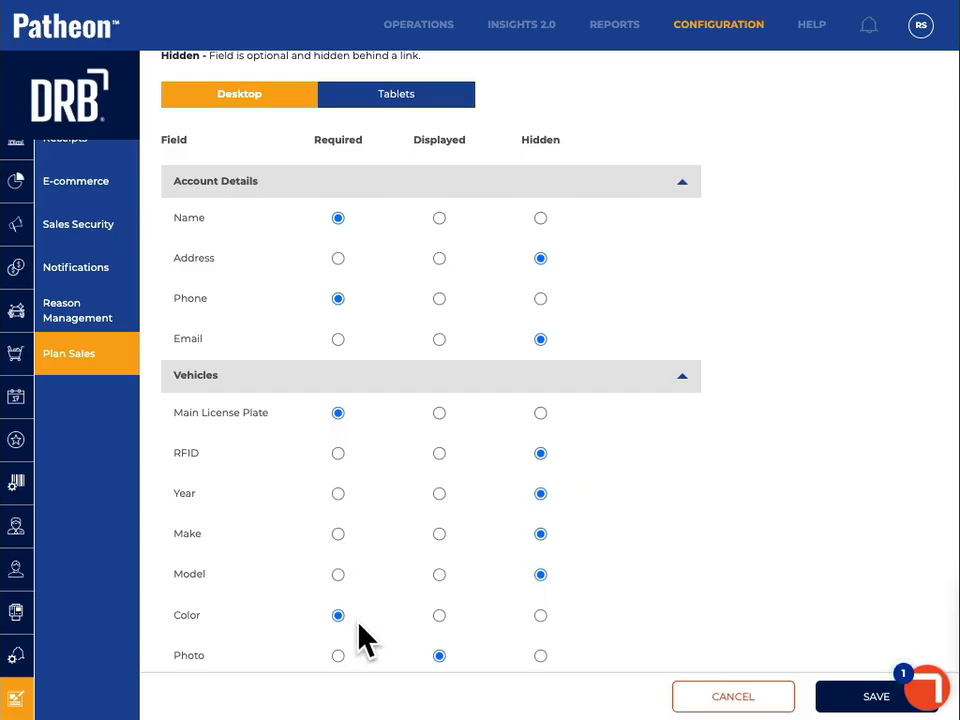
pyautogui.scroll(-1, 370, 626)
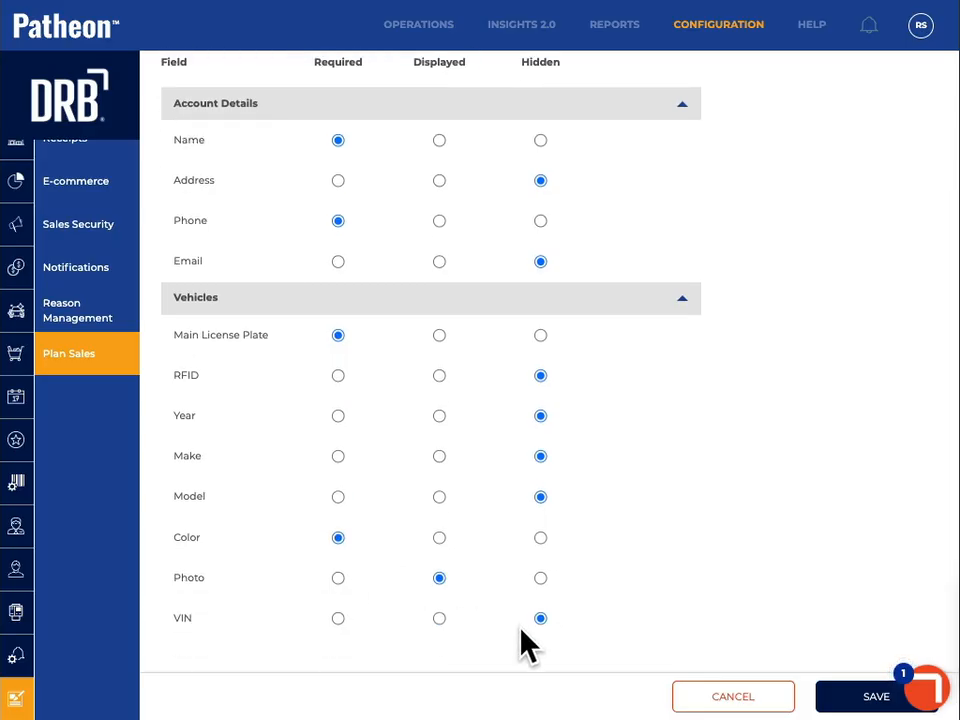
pyautogui.click(840, 699)
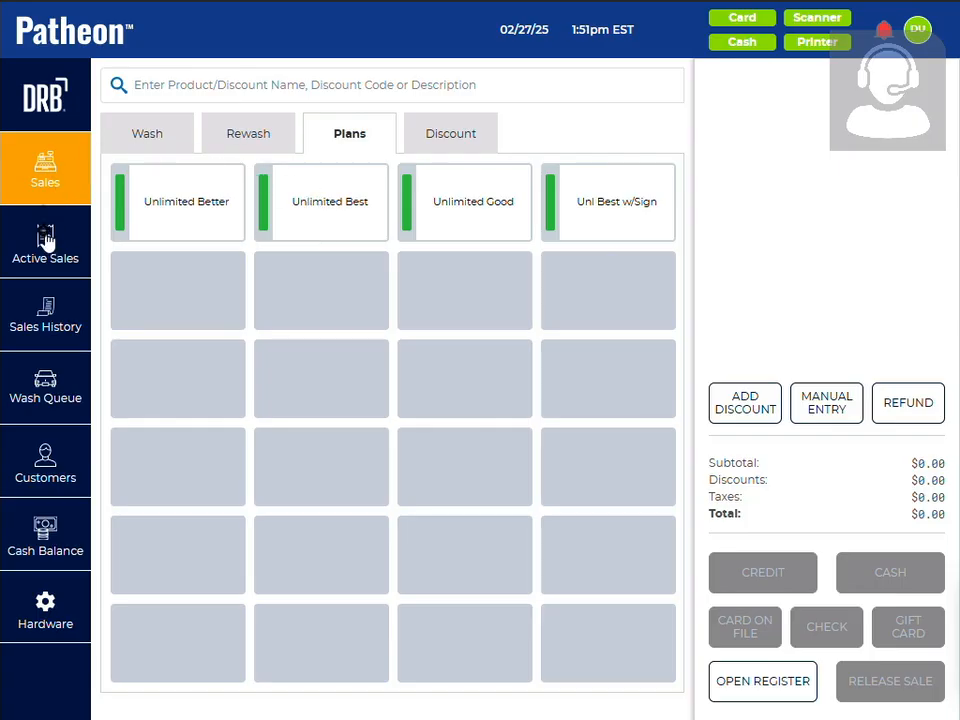
# Back at the point of sale, reload the sales screen and start an Unlimited Best plan sale
pyautogui.click(46, 255)
pyautogui.click(47, 184)
pyautogui.click(362, 220)
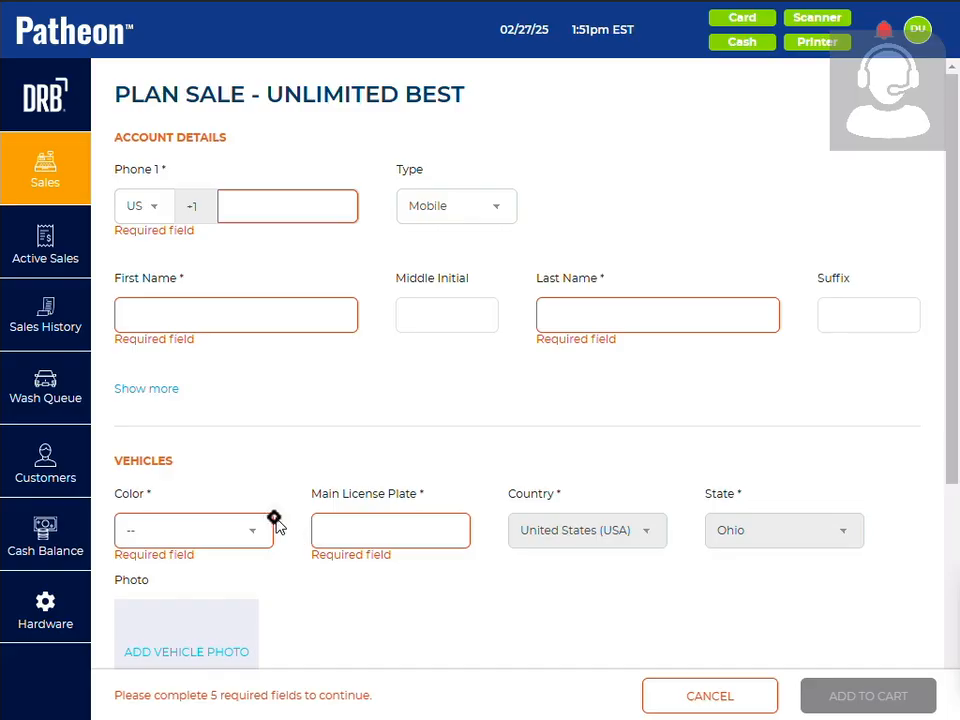
# Enter the customer's phone number, first name and last name in the plan sale's account details
pyautogui.click(266, 213)
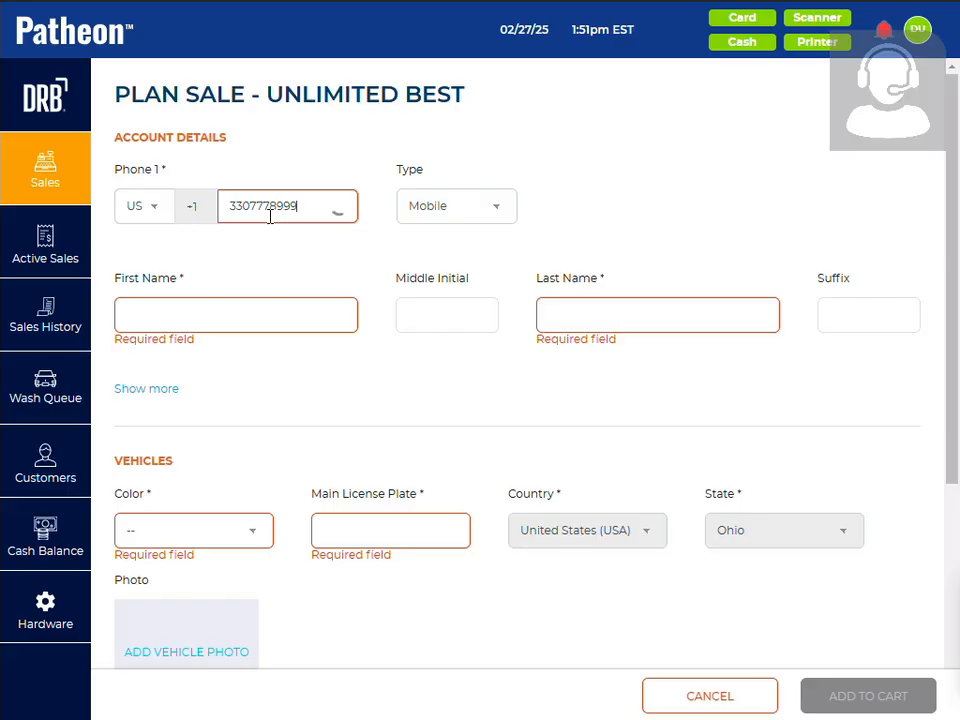
pyautogui.click(182, 312)
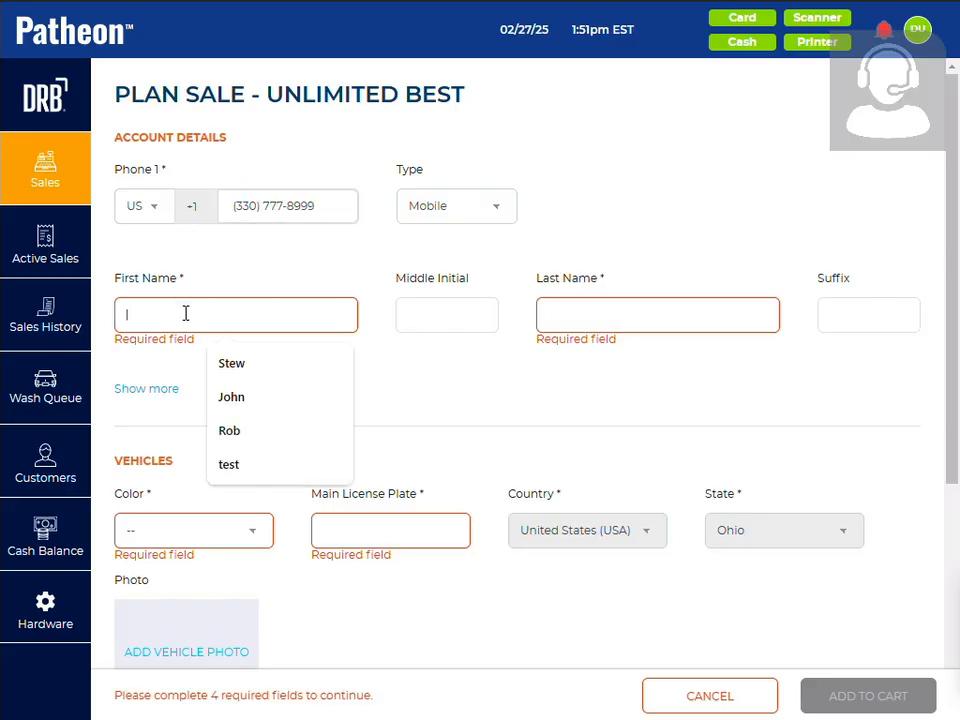
pyautogui.write('Jim')
pyautogui.press('Tab')
pyautogui.press('Tab')
pyautogui.write('S')
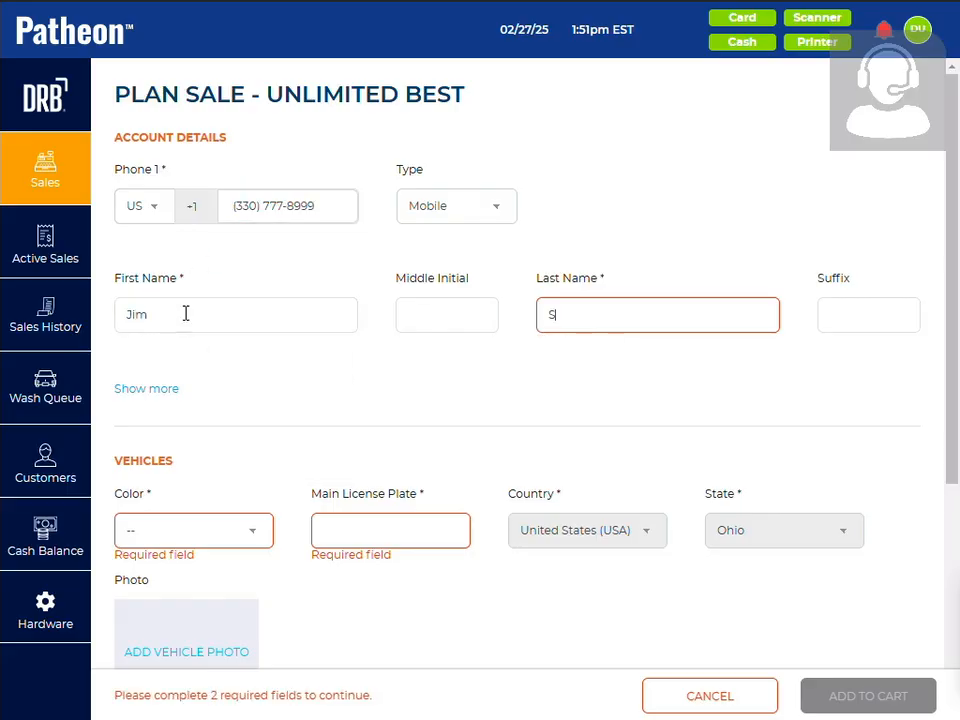
pyautogui.write('mith')
# Set the vehicle's color to White and its main license plate to KJMK
pyautogui.click(171, 540)
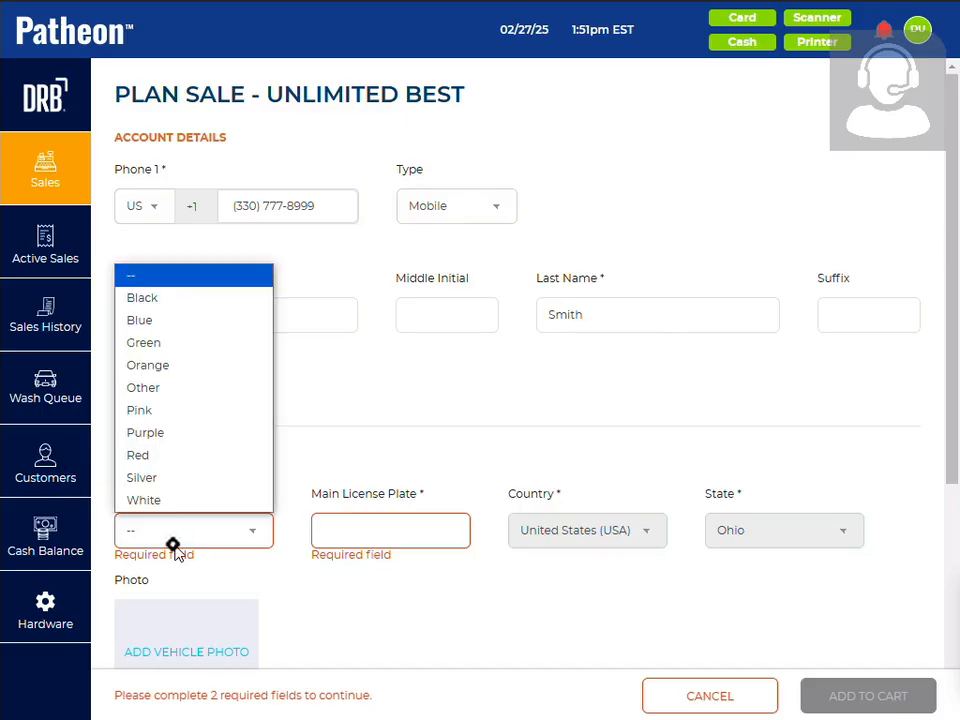
pyautogui.click(168, 511)
pyautogui.click(368, 524)
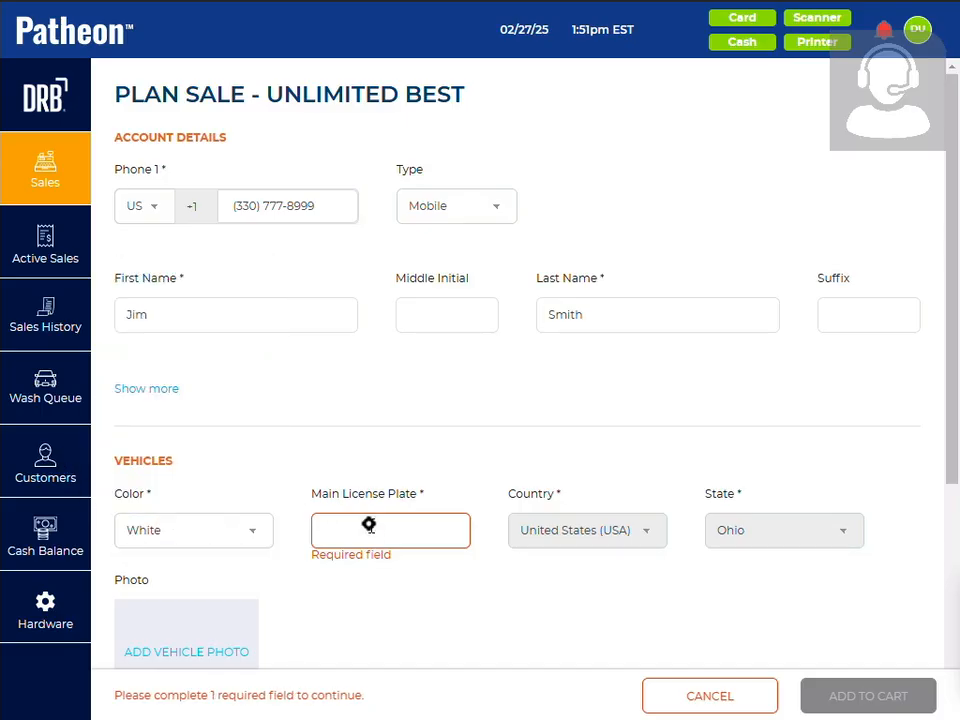
pyautogui.write('KJMK')
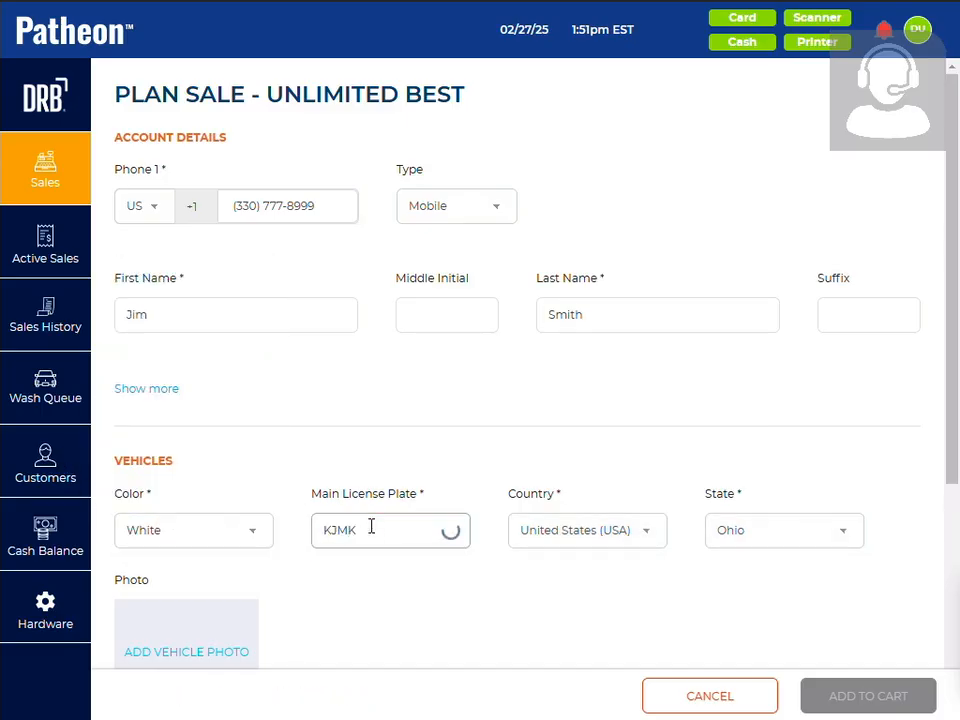
# Try to add a vehicle photo to the plan sale and dismiss the image dialog
pyautogui.scroll(-5, 371, 527)
pyautogui.click(203, 330)
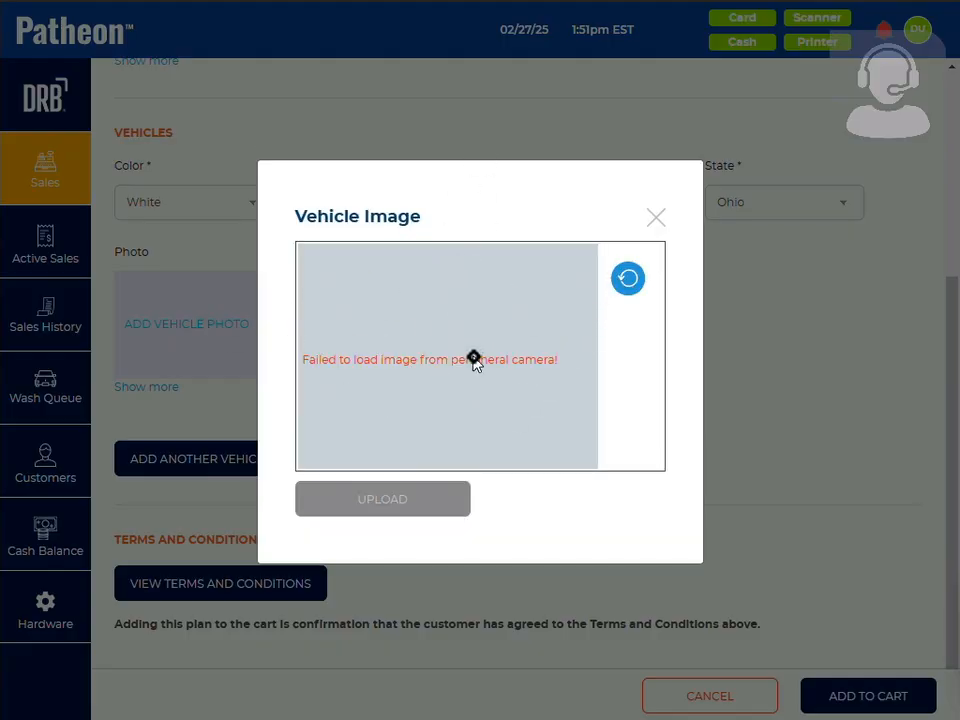
pyautogui.click(657, 219)
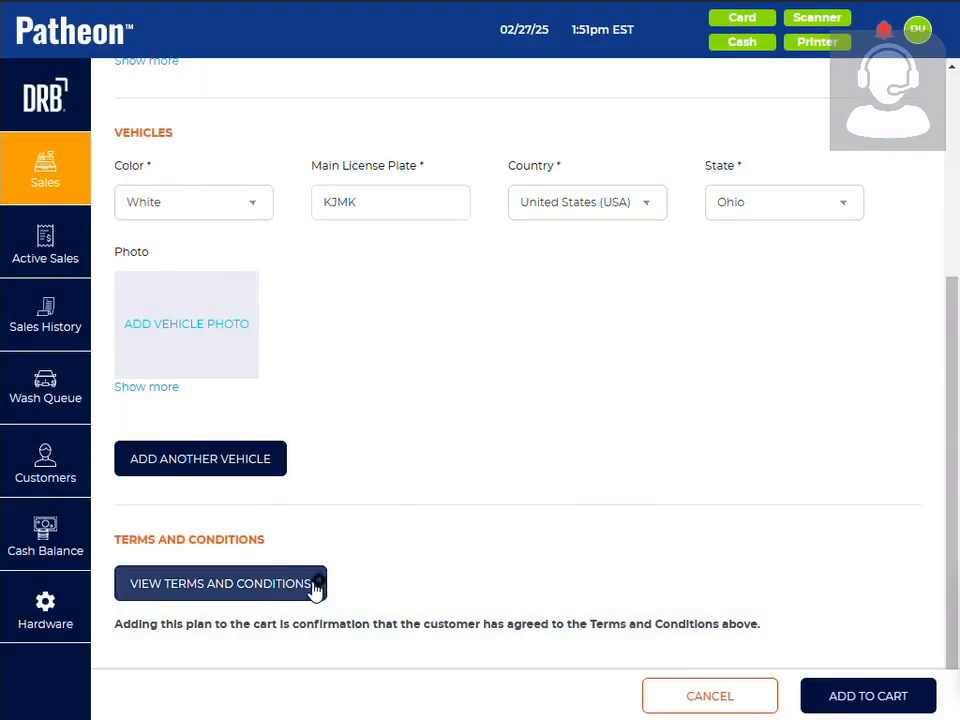
# Add the Unlimited Best plan to the cart, take a credit payment for it and close the payment dialog
pyautogui.click(840, 700)
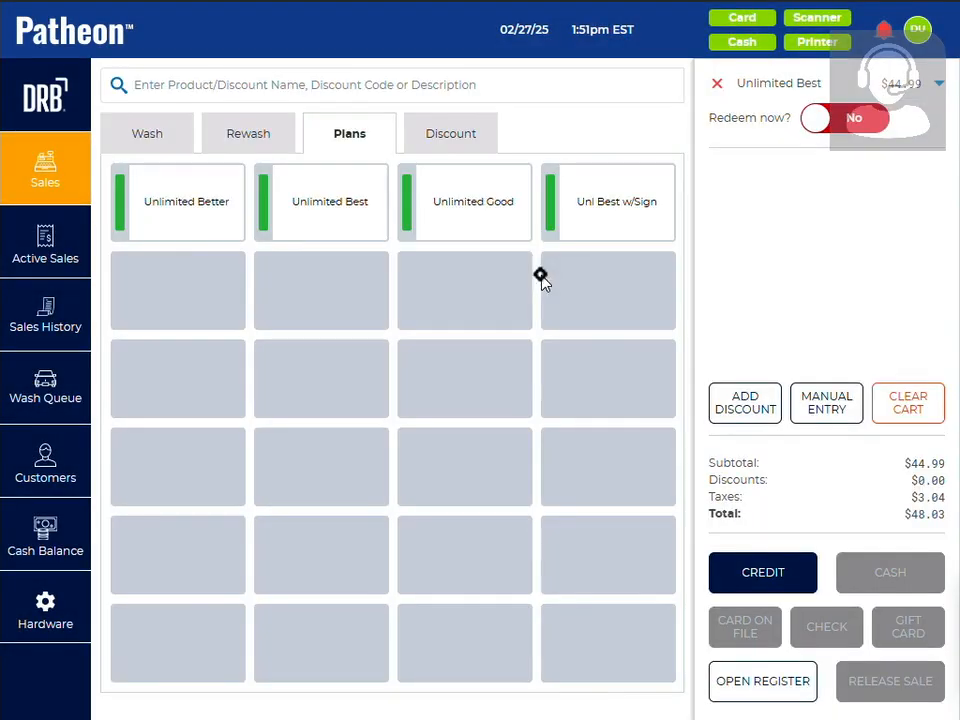
pyautogui.click(737, 575)
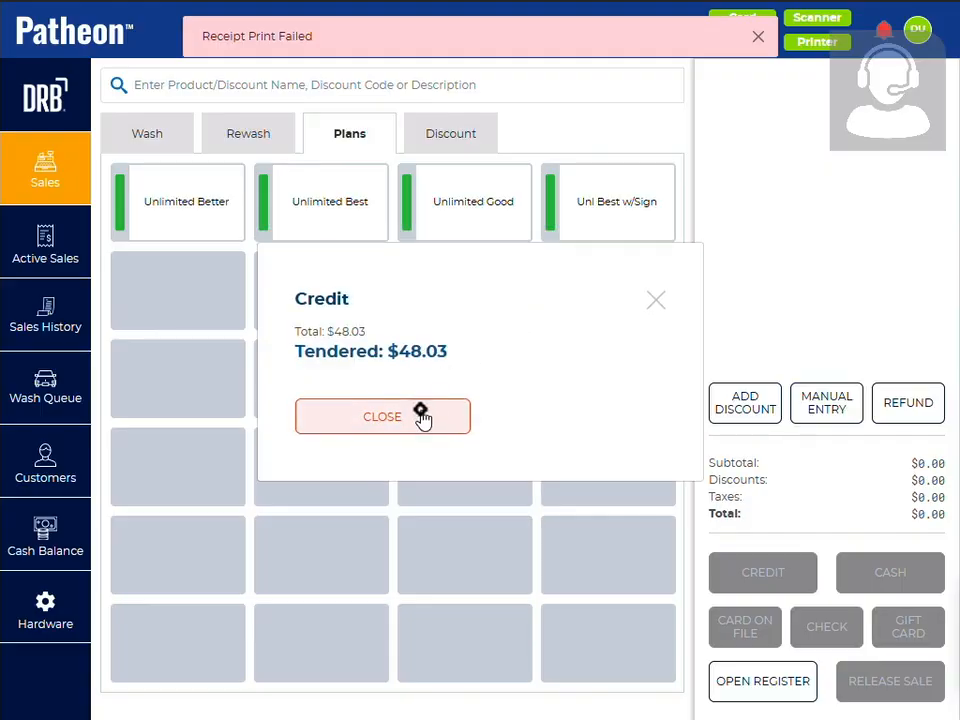
pyautogui.click(421, 415)
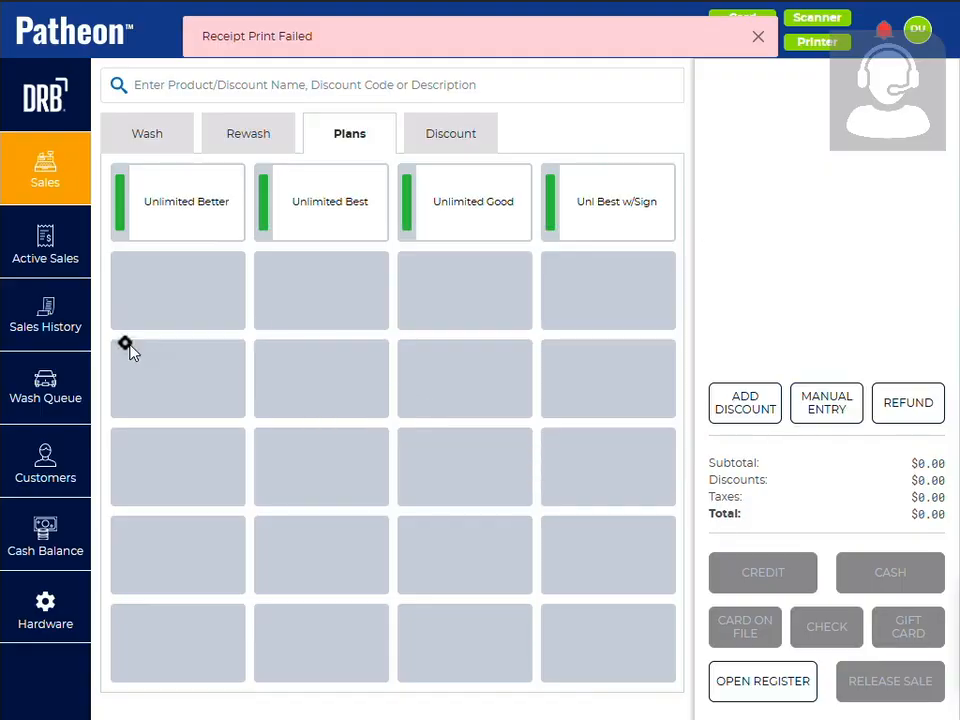
# Search the individual customers by the new member's first name and open that customer's record
pyautogui.click(62, 452)
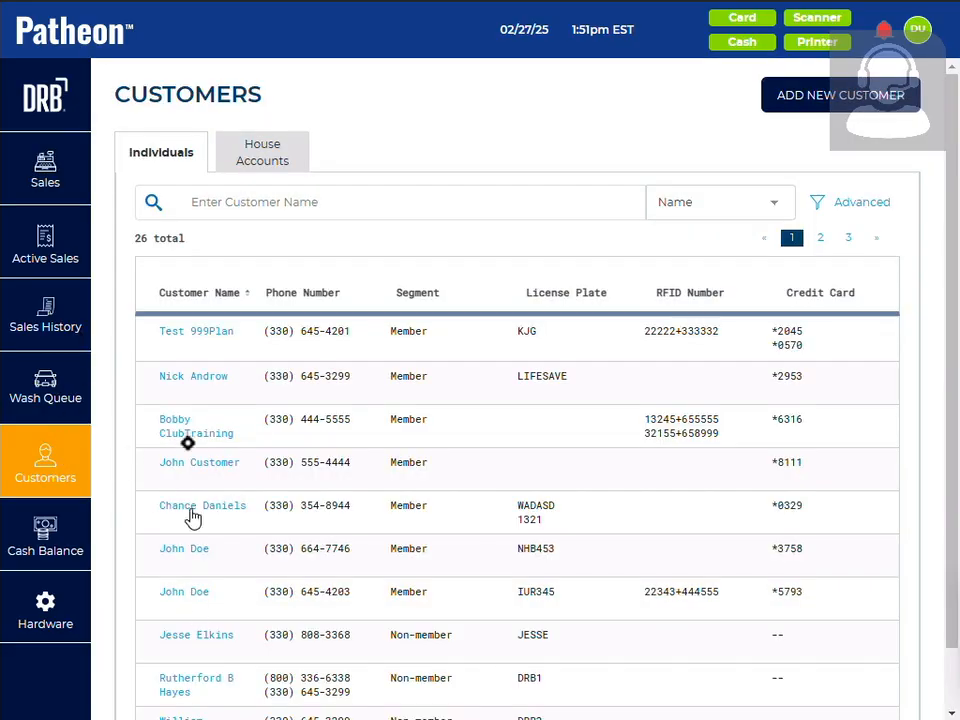
pyautogui.click(201, 206)
pyautogui.write('Jim')
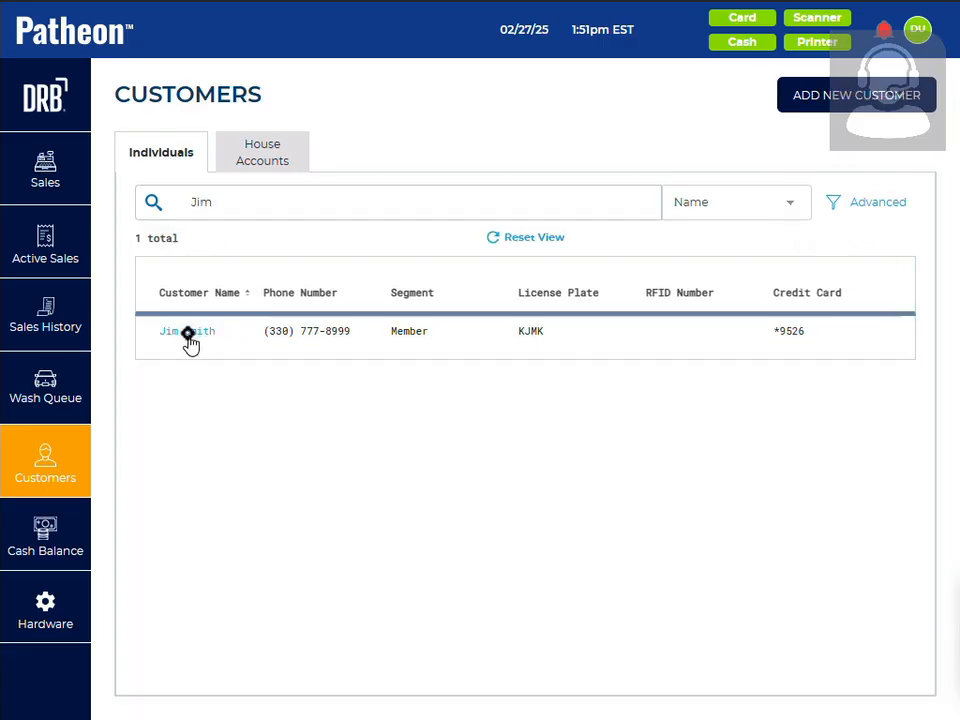
pyautogui.click(189, 333)
# Review the customer's vehicle, plan and transaction details, and start adding another Unlimited Best plan to the account
pyautogui.scroll(-3, 223, 373)
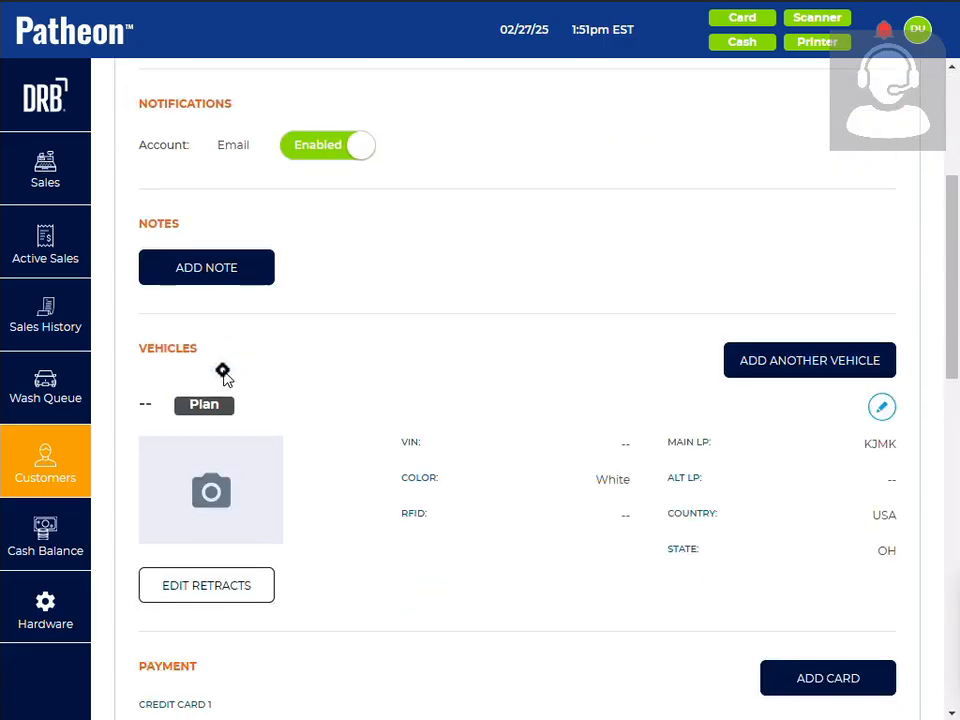
pyautogui.scroll(-10, 223, 373)
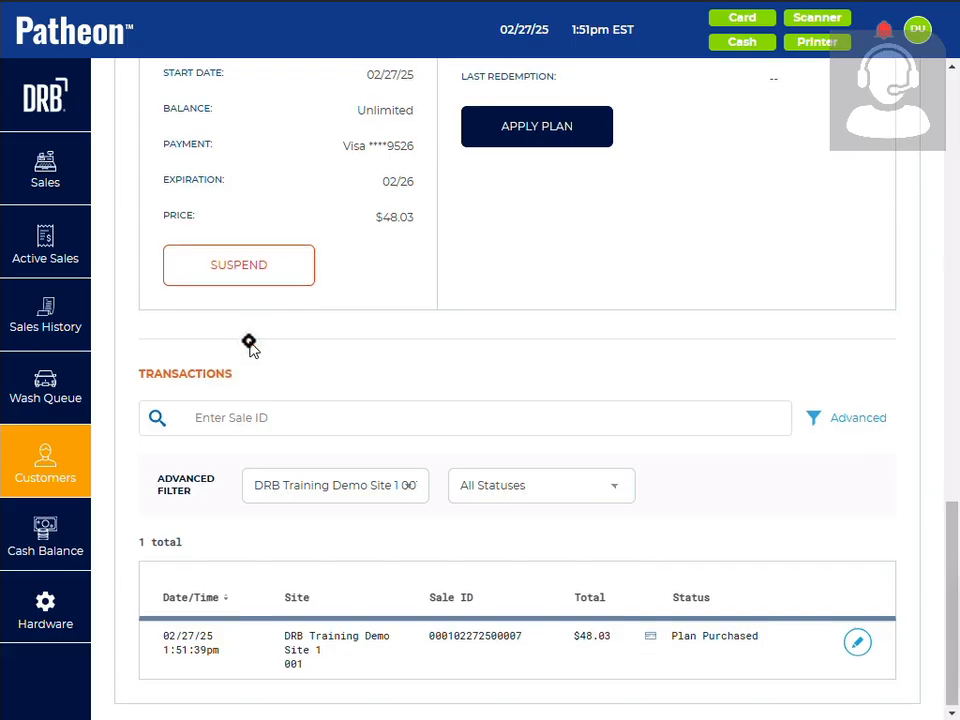
pyautogui.scroll(3, 250, 343)
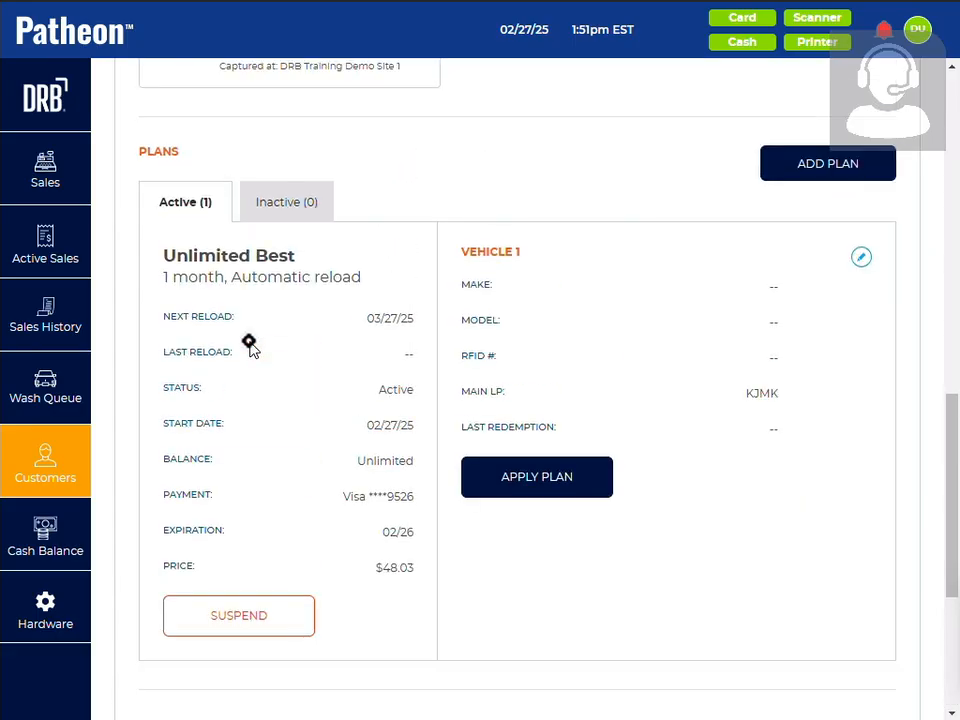
pyautogui.click(828, 165)
pyautogui.click(368, 212)
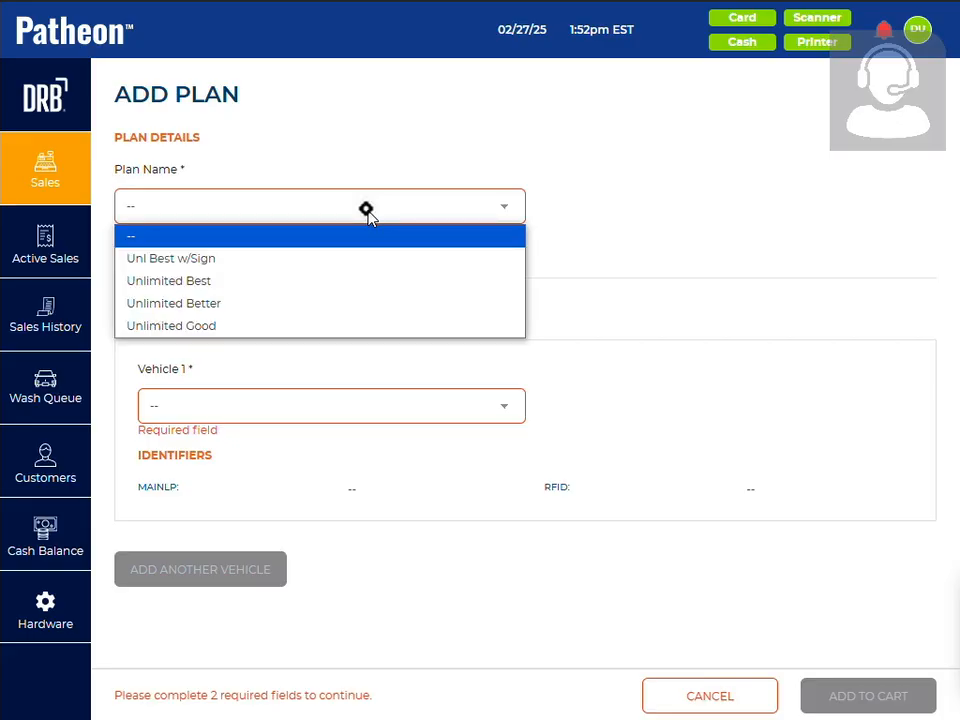
pyautogui.click(343, 280)
pyautogui.click(309, 414)
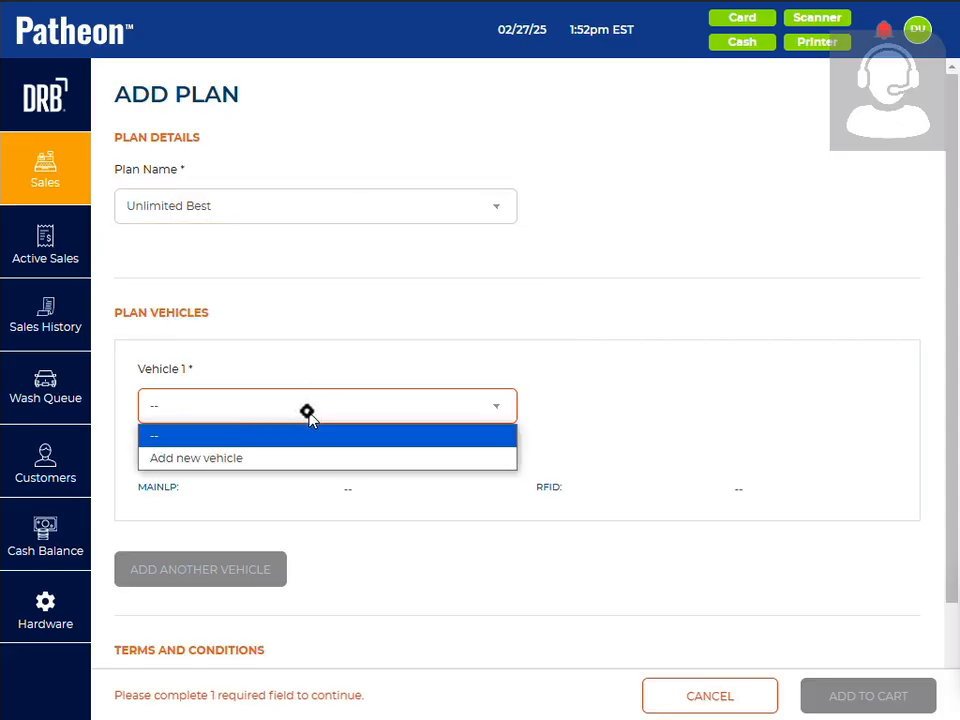
pyautogui.click(285, 459)
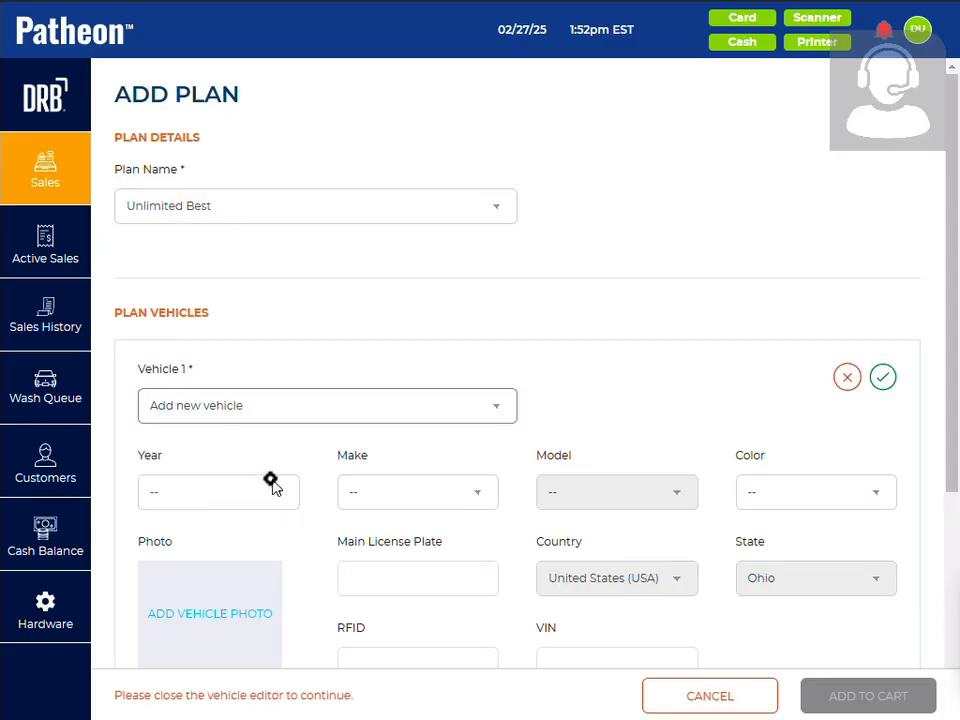
pyautogui.click(255, 490)
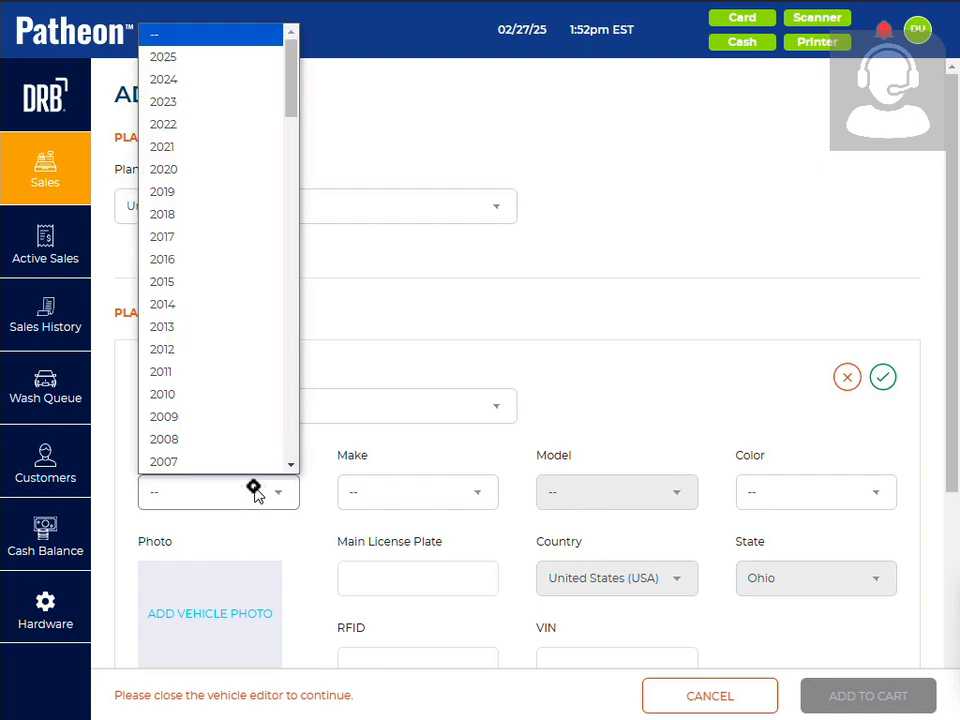
pyautogui.click(450, 591)
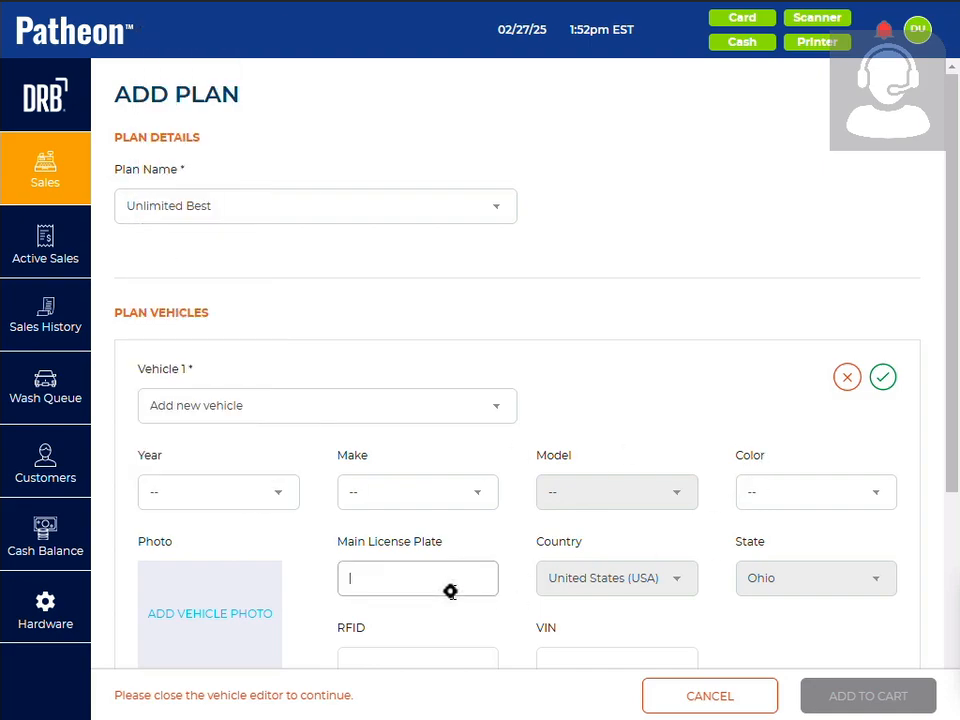
pyautogui.write('IUER989')
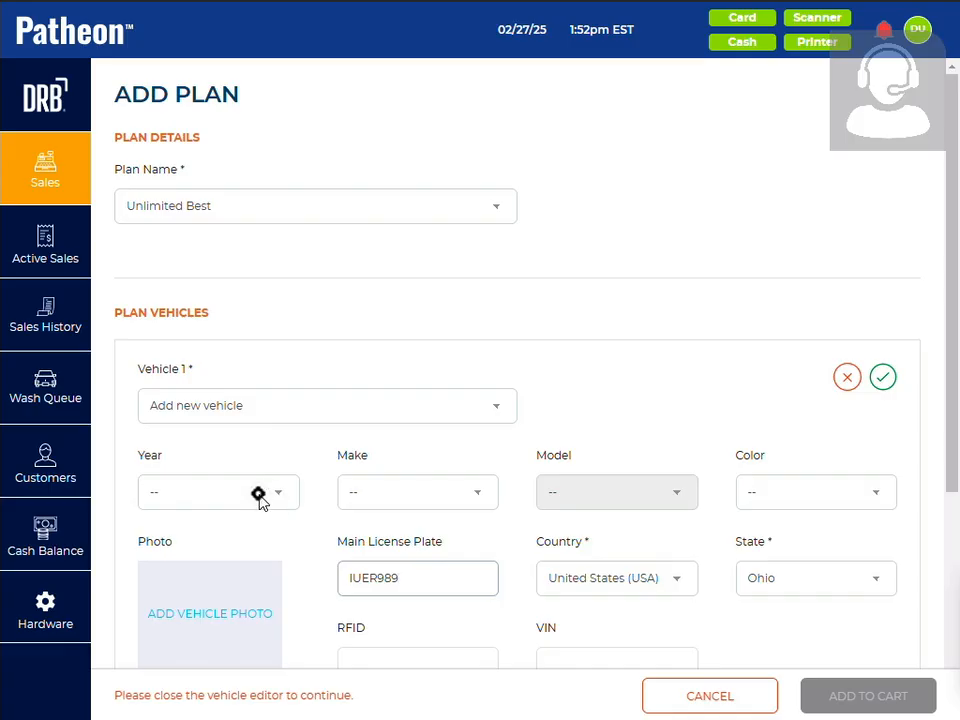
pyautogui.click(806, 491)
pyautogui.click(797, 440)
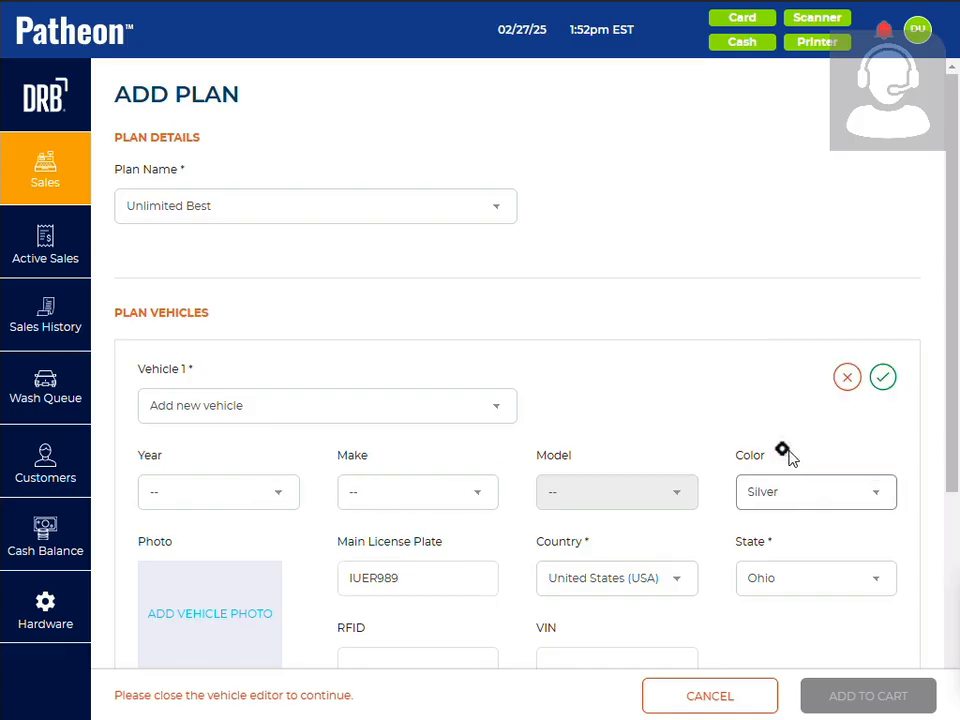
pyautogui.click(883, 379)
# Check the vehicle choices for Vehicle 1 and add the customer's additional Unlimited Best plan to the cart
pyautogui.scroll(-2, 555, 394)
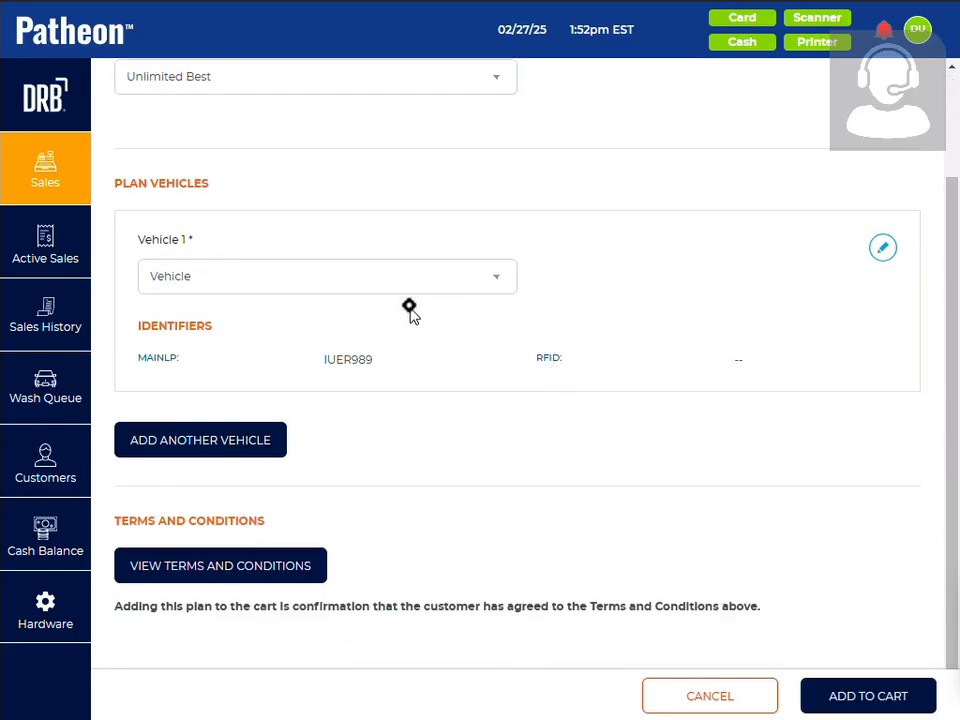
pyautogui.click(412, 285)
pyautogui.click(411, 285)
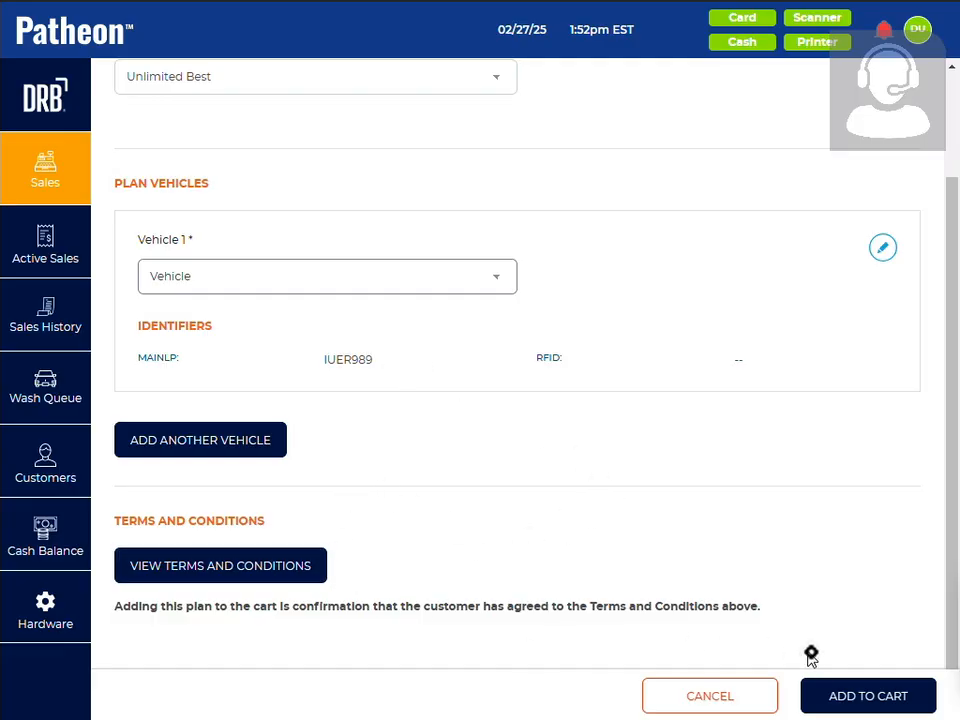
pyautogui.click(846, 698)
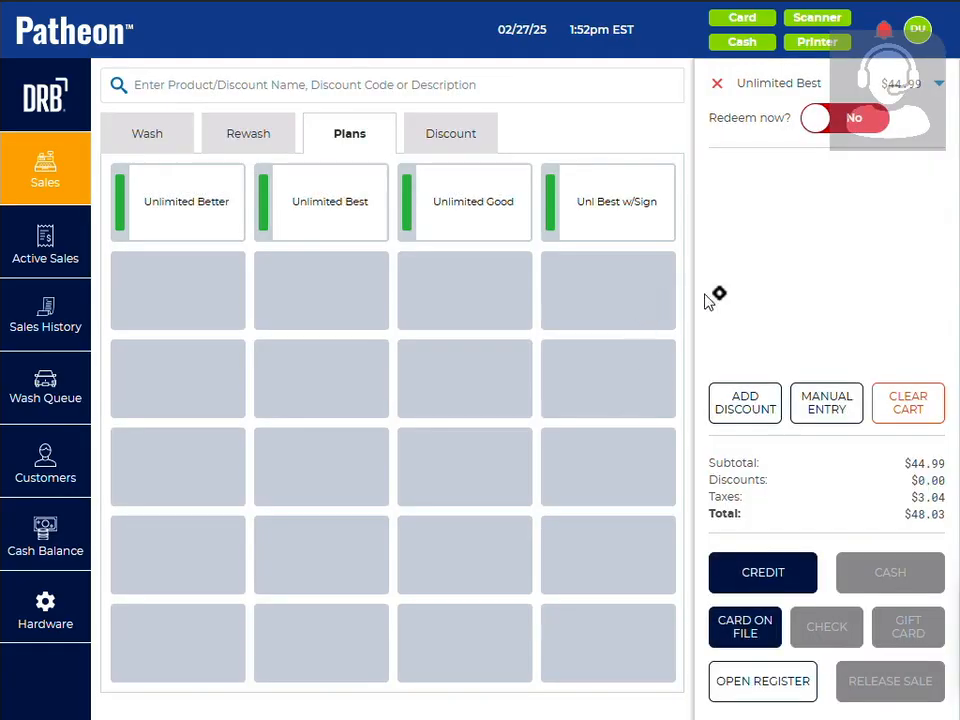
# Charge the additional plan to the customer's card on file and close the payment dialog
pyautogui.click(763, 637)
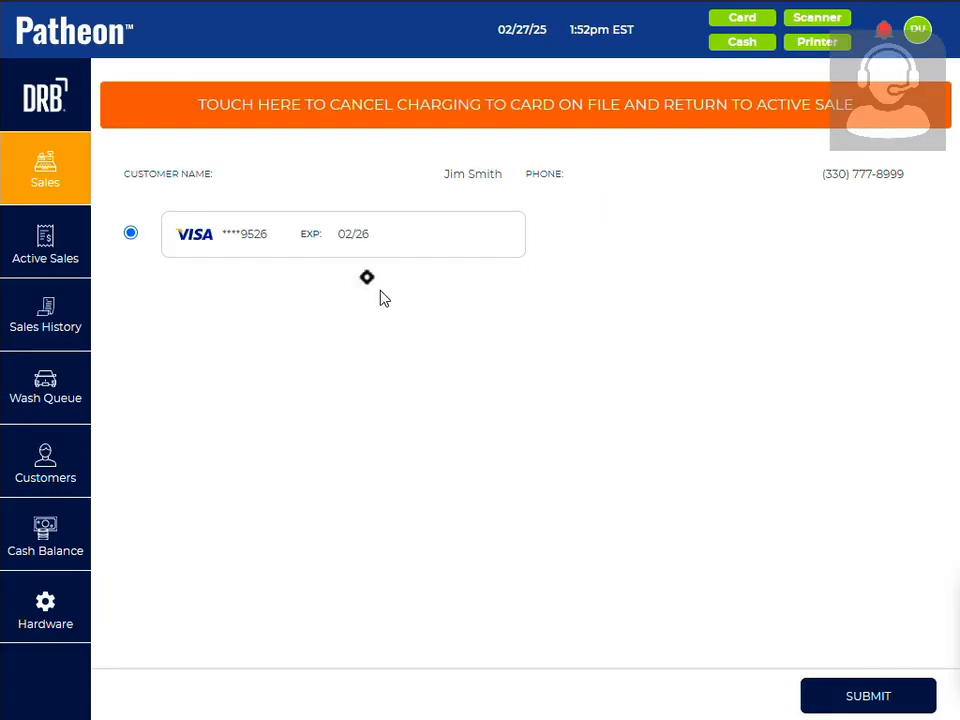
pyautogui.click(842, 703)
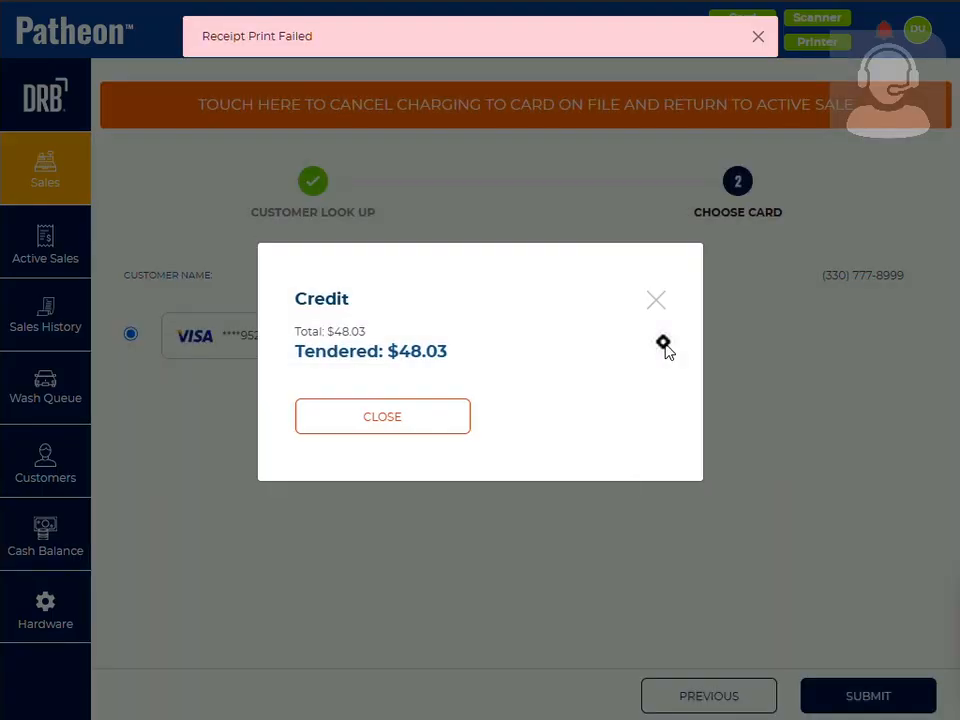
pyautogui.click(439, 427)
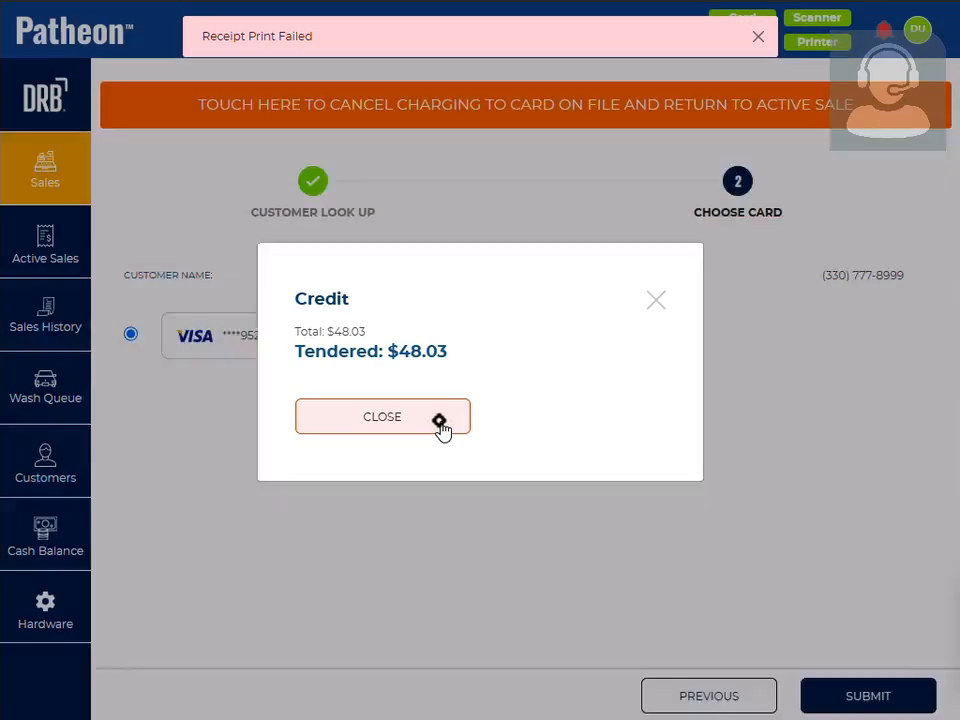